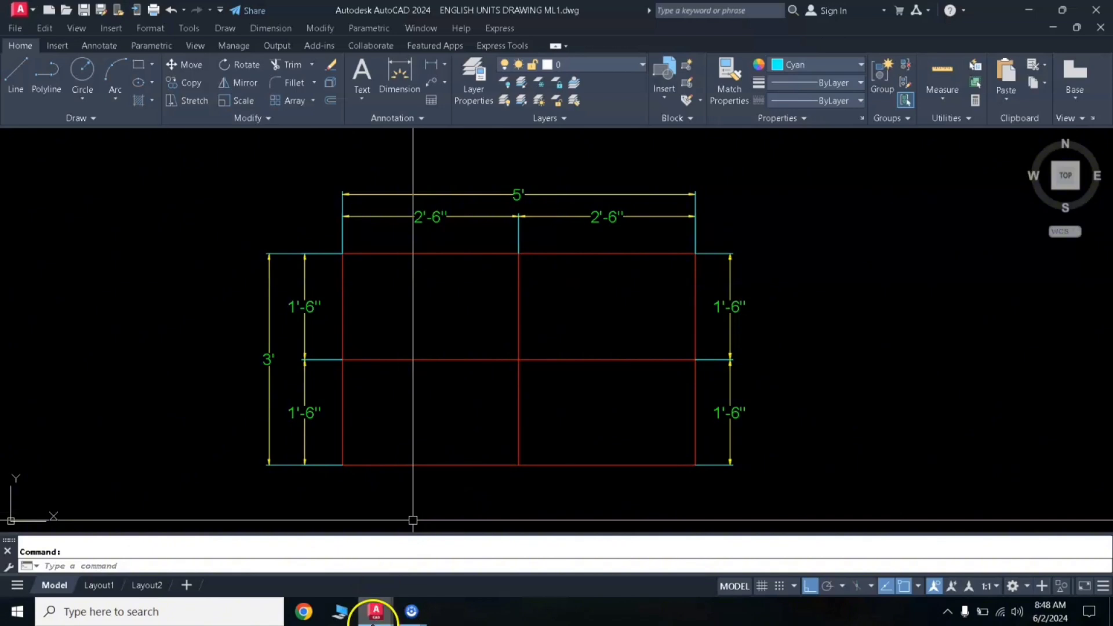
Examine the floor plan dimensions in CONVERT M TO MM.dwg and the feet-and-inch dimensions in ENGLISH UNITS DRAWING ML1.dwg.
{"action": "mouse_move", "coordinate": [374, 617]}
{"action": "left_click", "coordinate": [311, 580]}
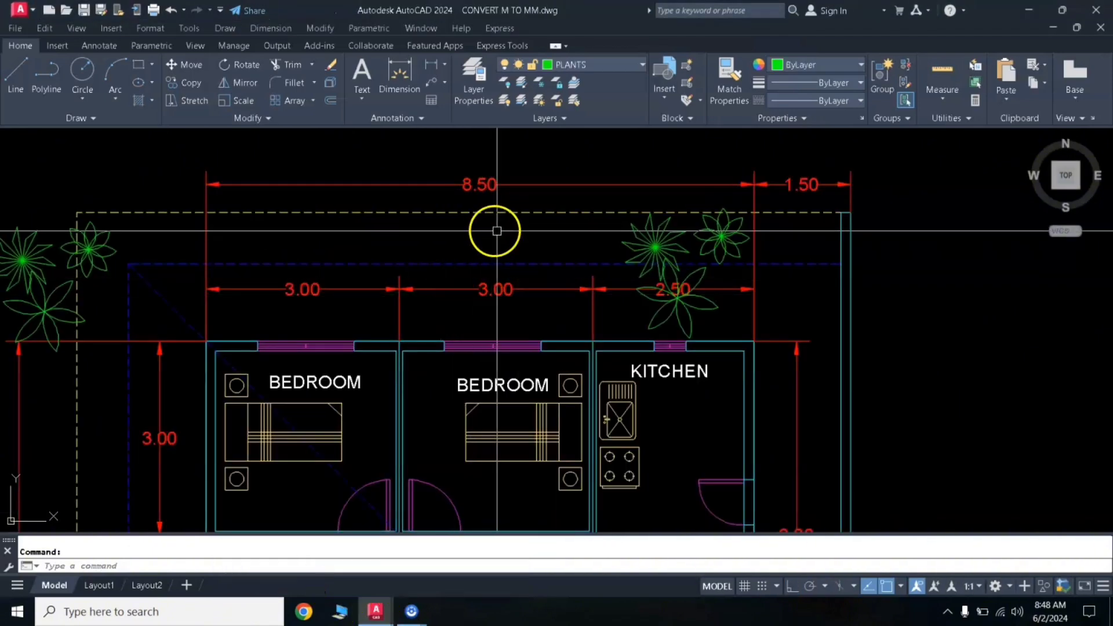
{"action": "middle_click_drag", "start_coordinate": [487, 307], "coordinate": [524, 322]}
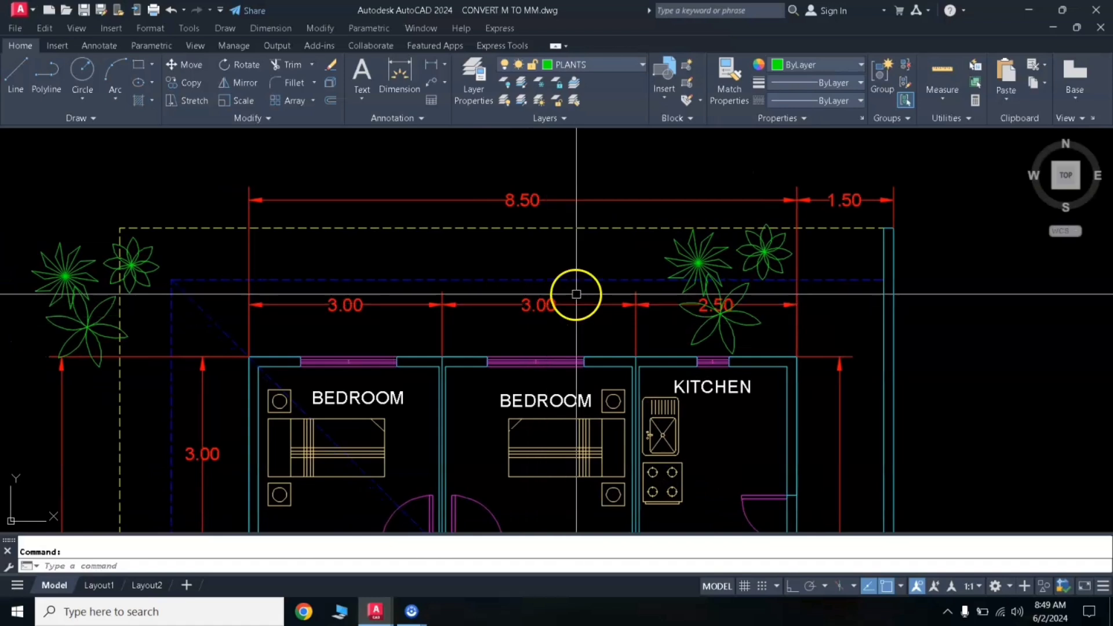
{"action": "middle_click_drag", "start_coordinate": [587, 248], "coordinate": [601, 280]}
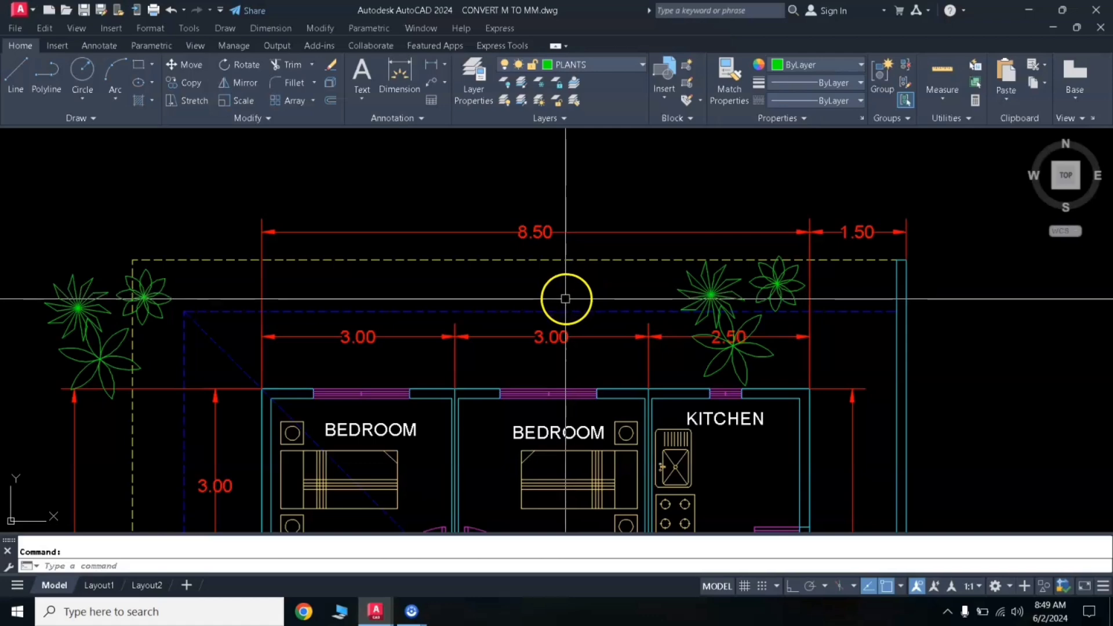
{"action": "scroll", "coordinate": [565, 299], "scroll_direction": "down", "scroll_amount": 2}
{"action": "scroll", "coordinate": [566, 300], "scroll_direction": "up", "scroll_amount": 3}
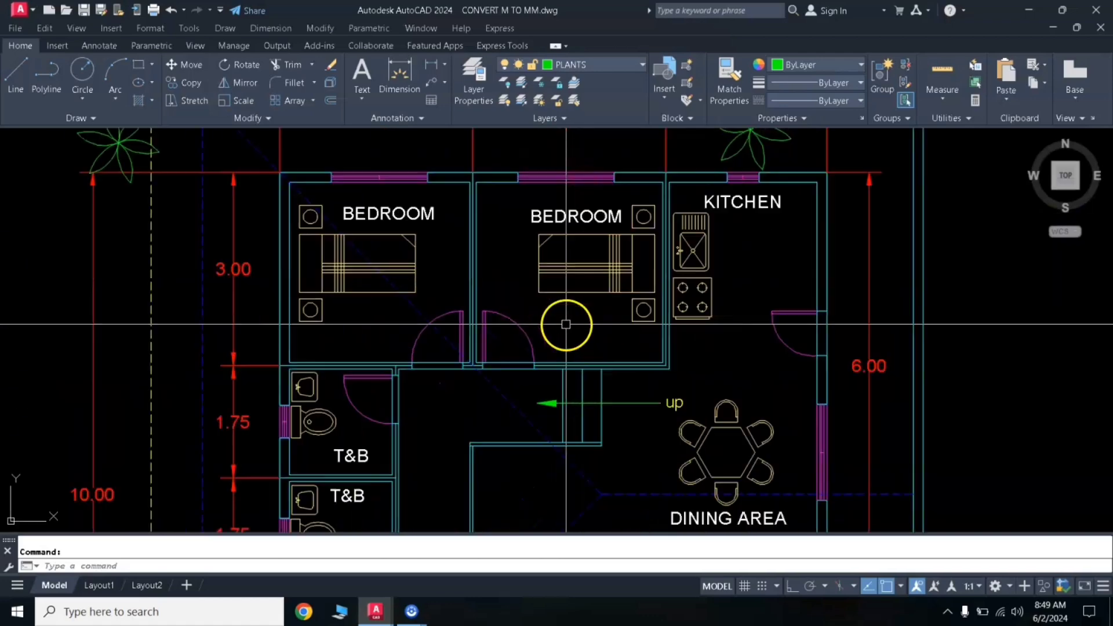
{"action": "scroll", "coordinate": [560, 300], "scroll_direction": "down", "scroll_amount": 3}
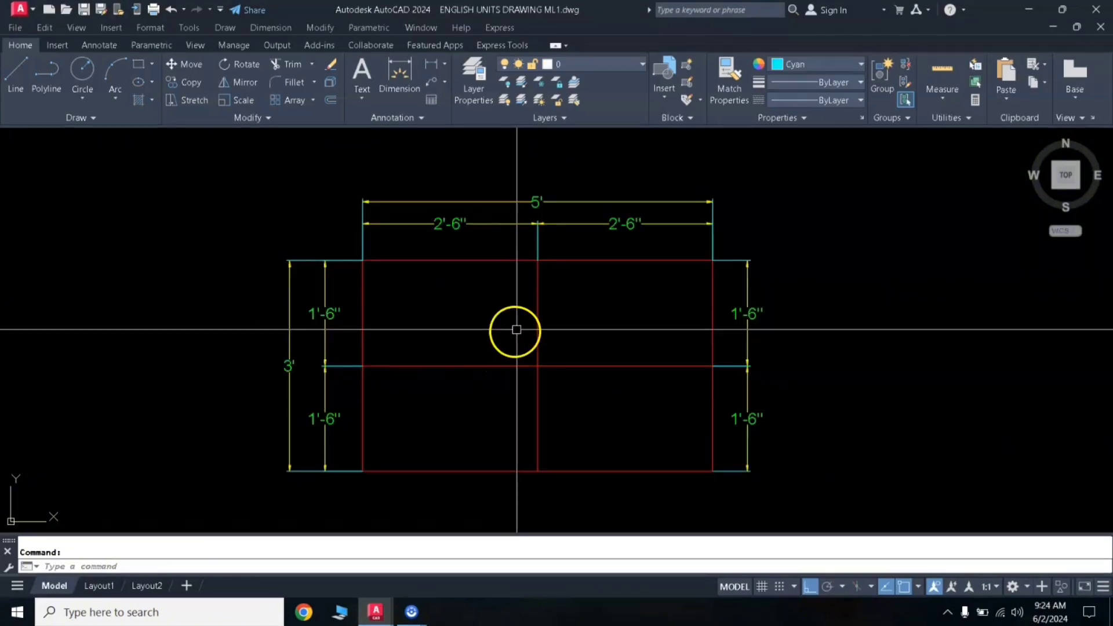
{"action": "scroll", "coordinate": [516, 327], "scroll_direction": "up", "scroll_amount": 4}
{"action": "scroll", "coordinate": [519, 325], "scroll_direction": "down", "scroll_amount": 4}
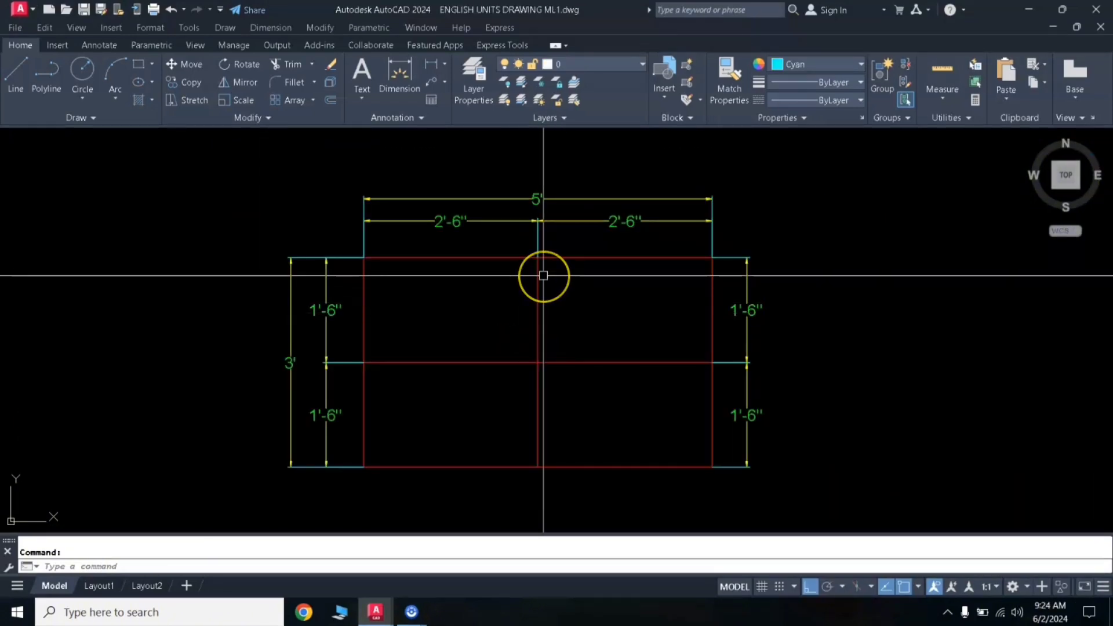
{"action": "scroll", "coordinate": [543, 275], "scroll_direction": "up", "scroll_amount": 2}
{"action": "scroll", "coordinate": [543, 275], "scroll_direction": "down", "scroll_amount": 2}
{"action": "middle_click_drag", "start_coordinate": [442, 298], "coordinate": [462, 298]}
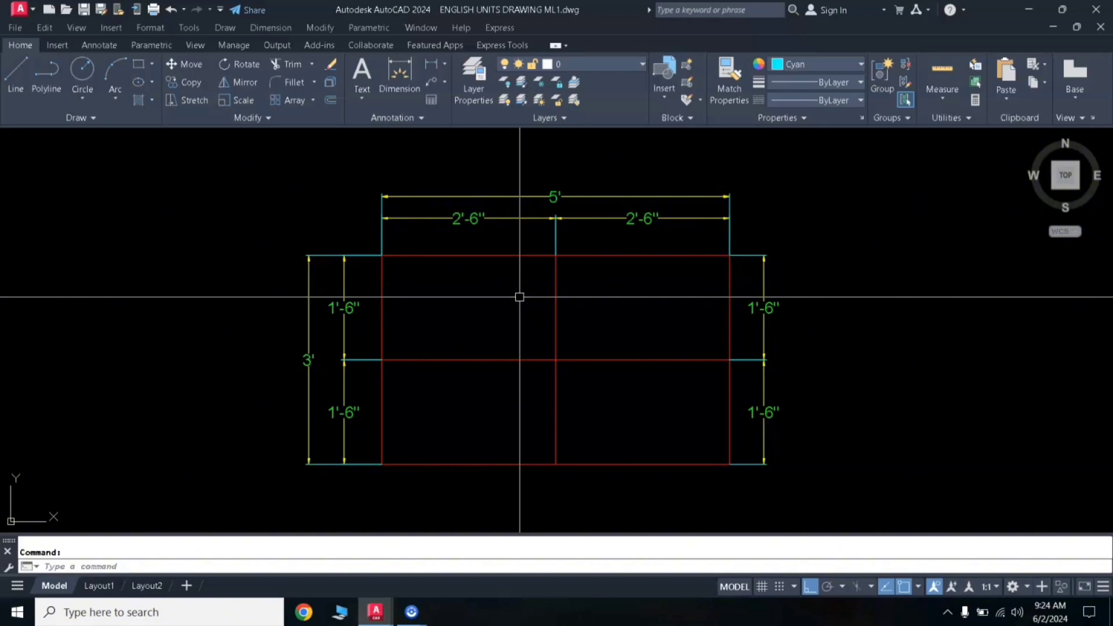
Configure the drawing units with Architectural length type and Feet as the insertion scale, accepting the insert-units prompt.
{"action": "type", "text": "ni"}
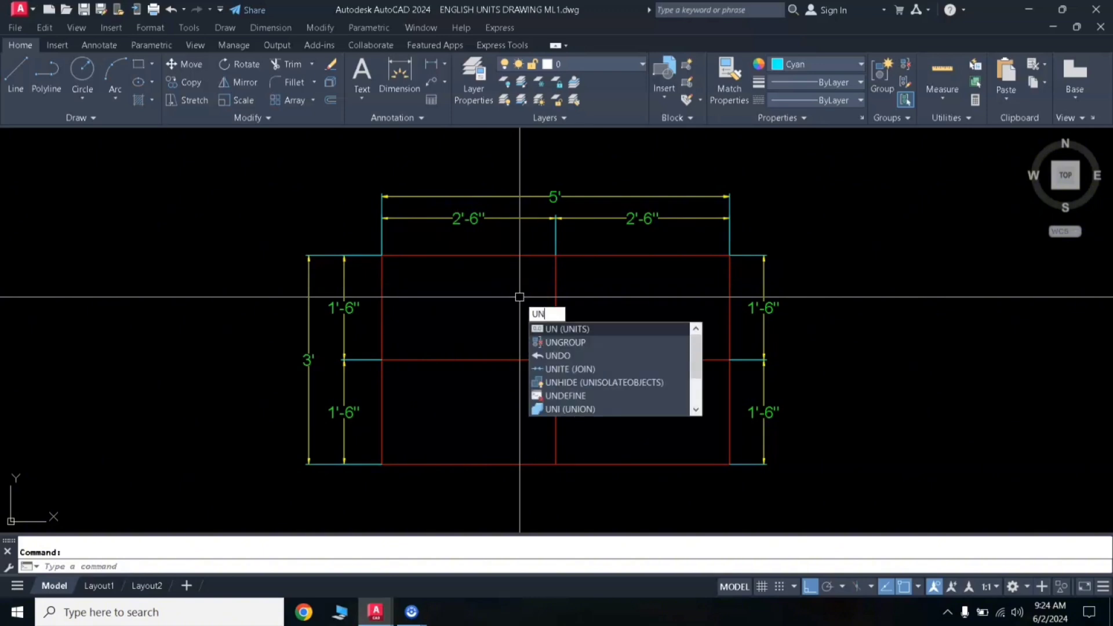
{"action": "type", "text": "T"}
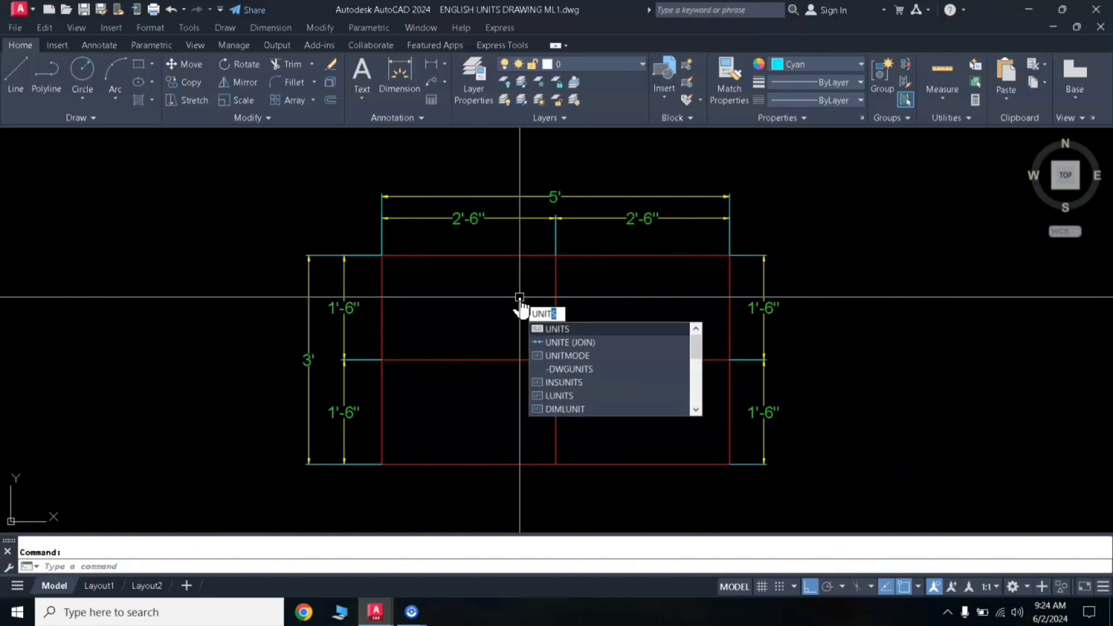
{"action": "type", "text": "S"}
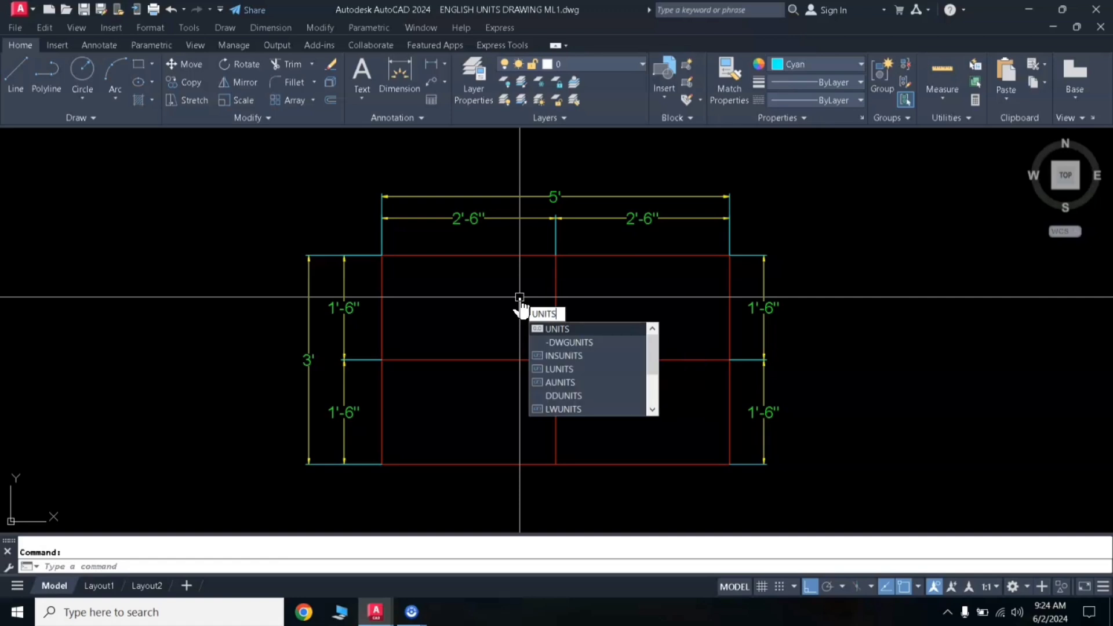
{"action": "key", "text": "Return"}
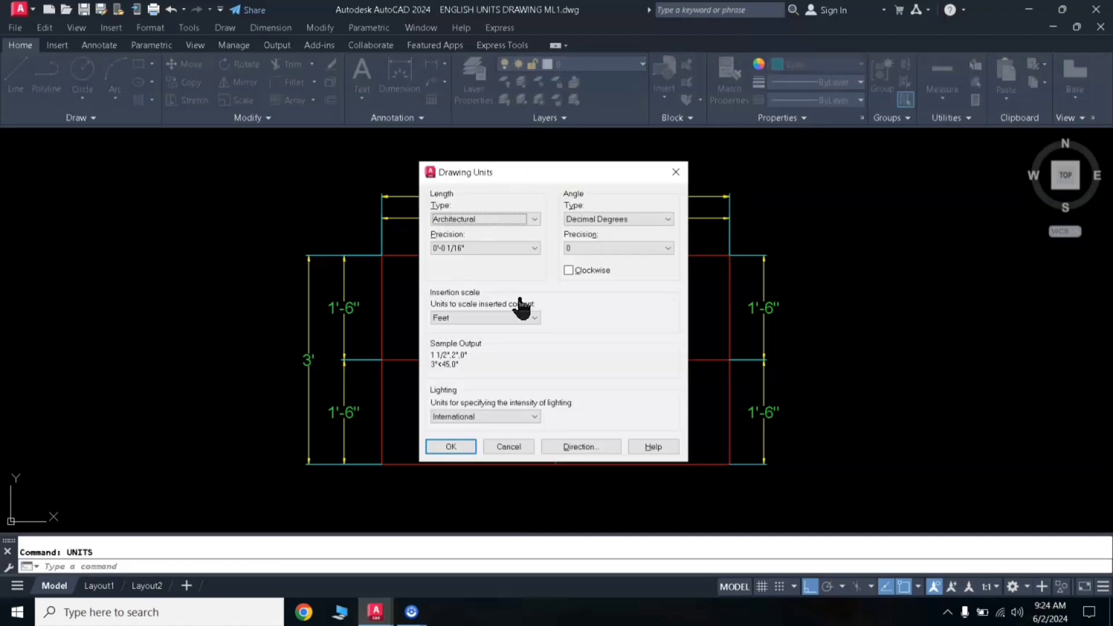
{"action": "left_click", "coordinate": [453, 223]}
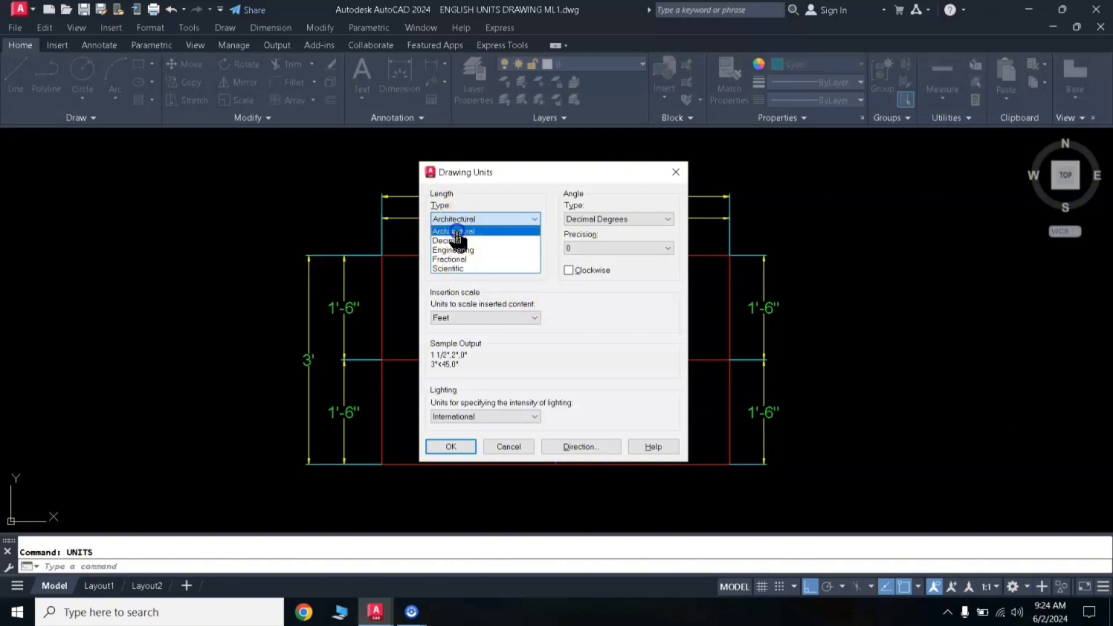
{"action": "left_click", "coordinate": [457, 232]}
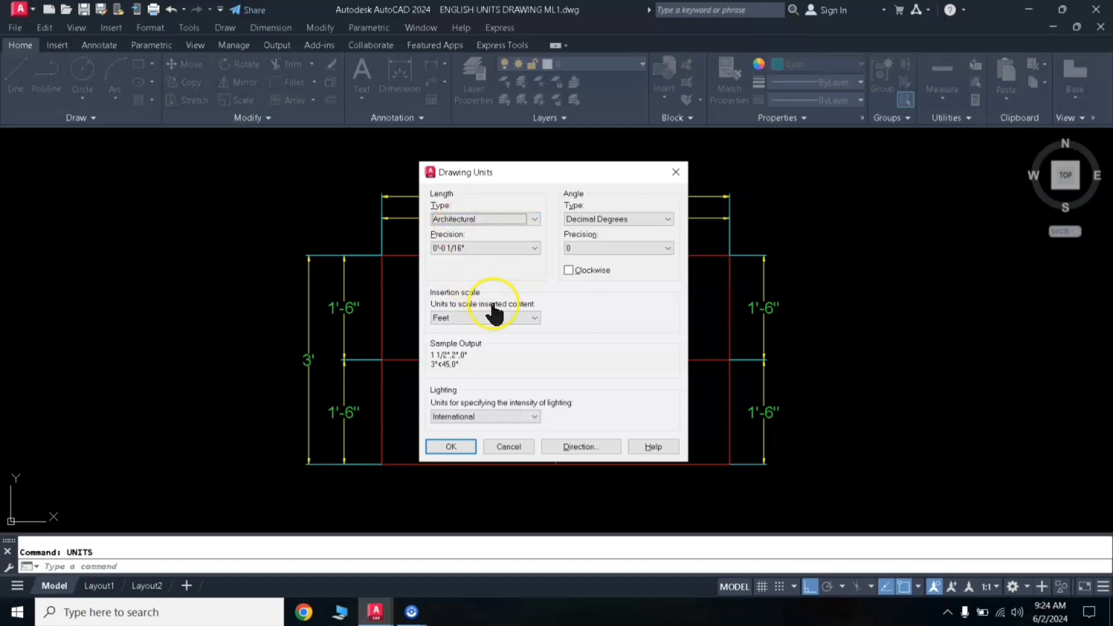
{"action": "left_click", "coordinate": [470, 321]}
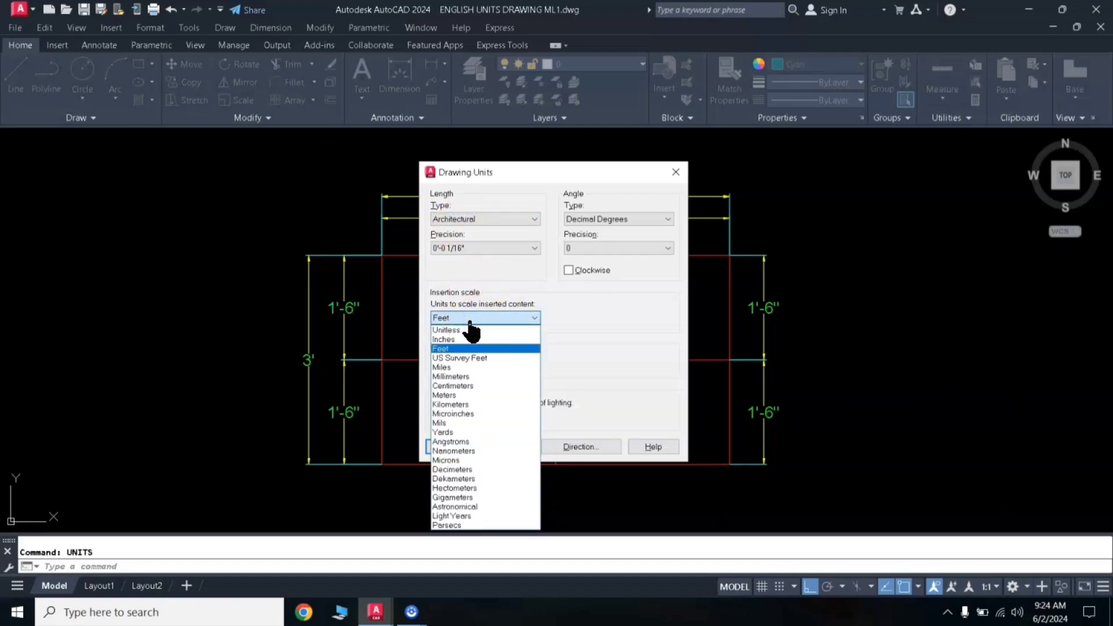
{"action": "left_click", "coordinate": [454, 349]}
{"action": "left_click", "coordinate": [454, 351]}
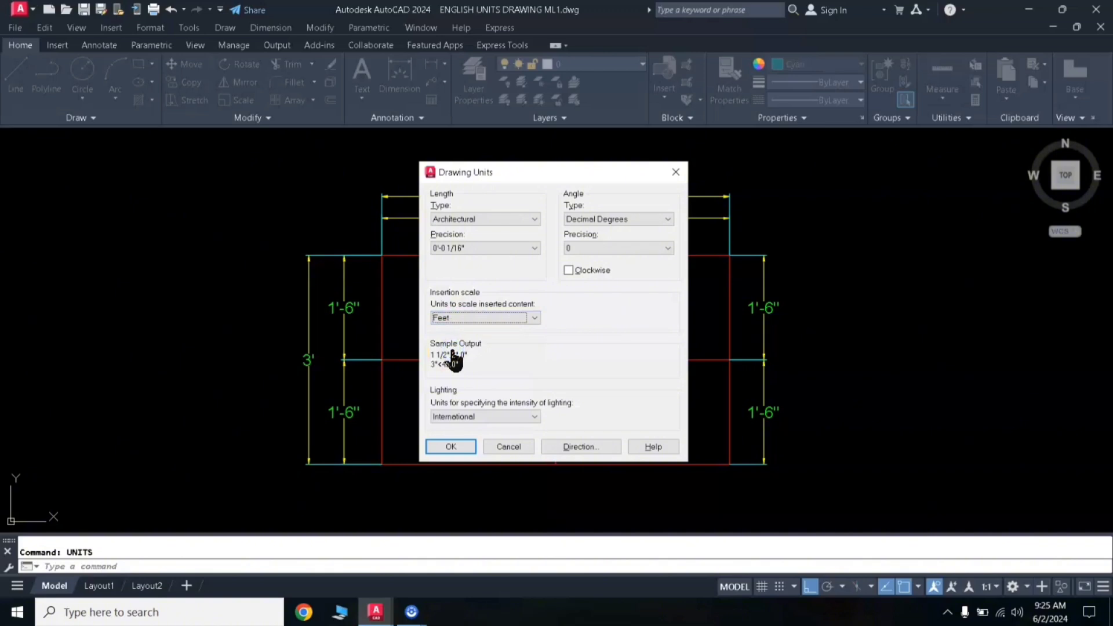
{"action": "left_click", "coordinate": [462, 449]}
{"action": "left_click", "coordinate": [597, 366]}
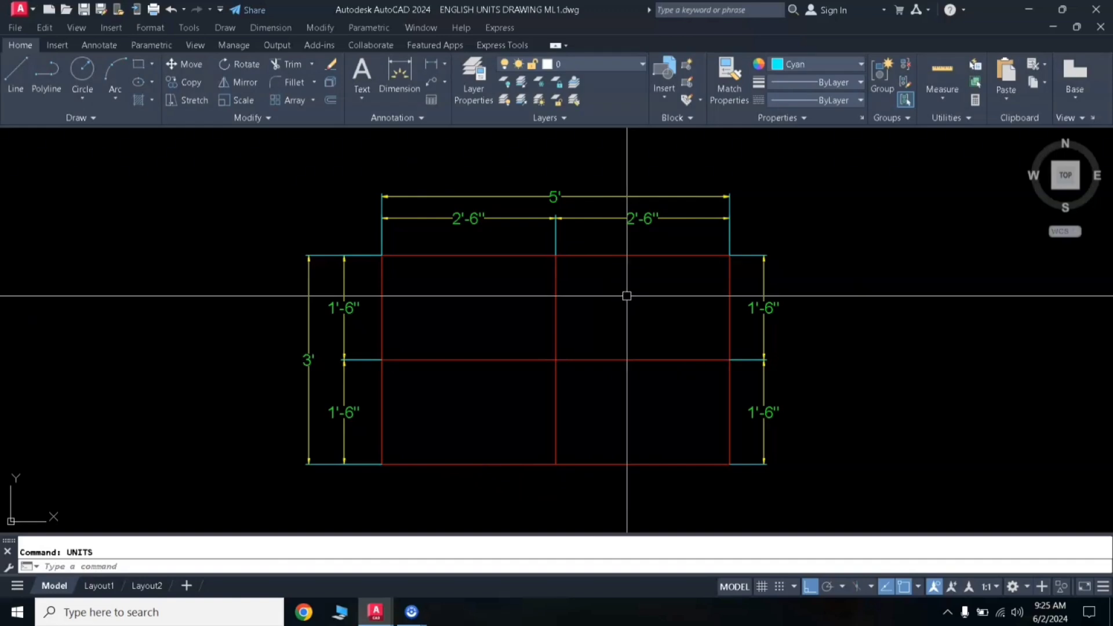
Set the Standard dimension style's primary unit format to Architectural and review its text settings.
{"action": "key", "text": "Return"}
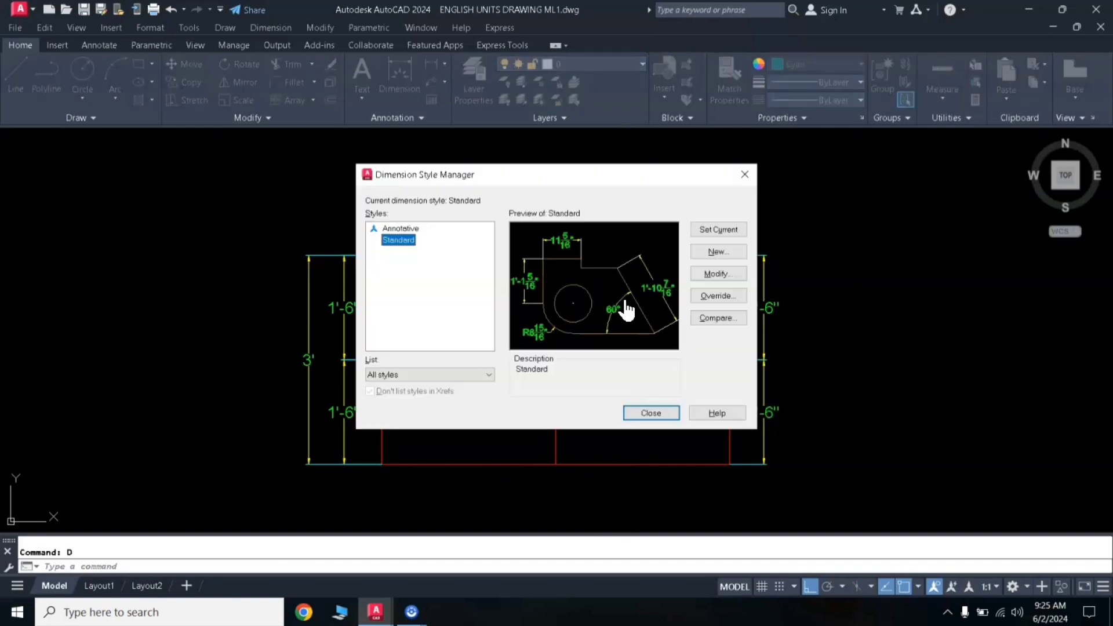
{"action": "left_click", "coordinate": [717, 273]}
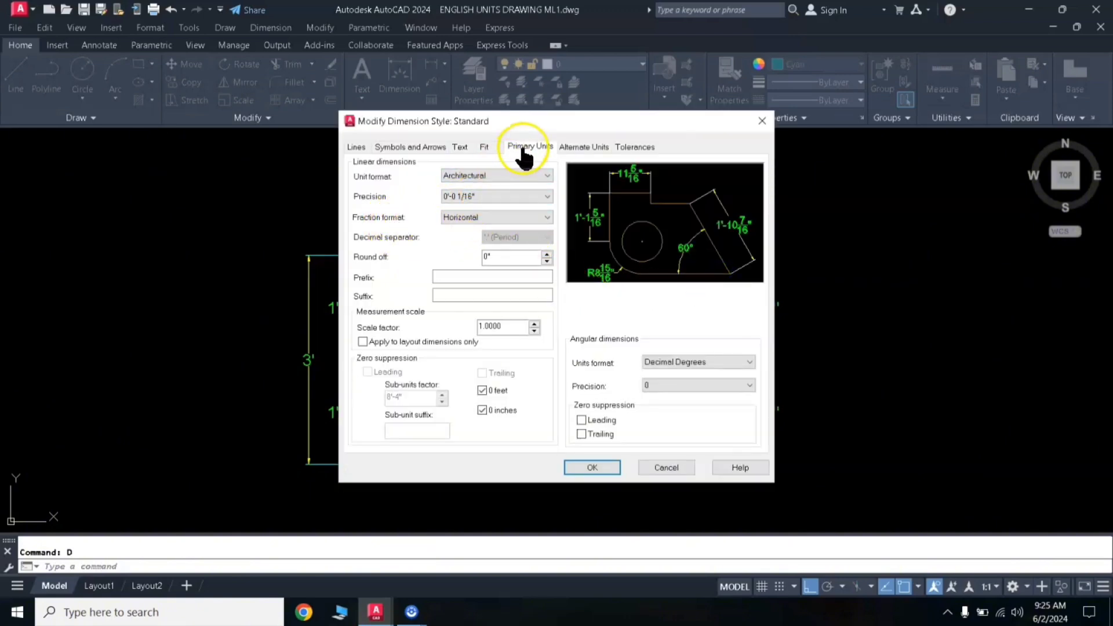
{"action": "left_click", "coordinate": [492, 176]}
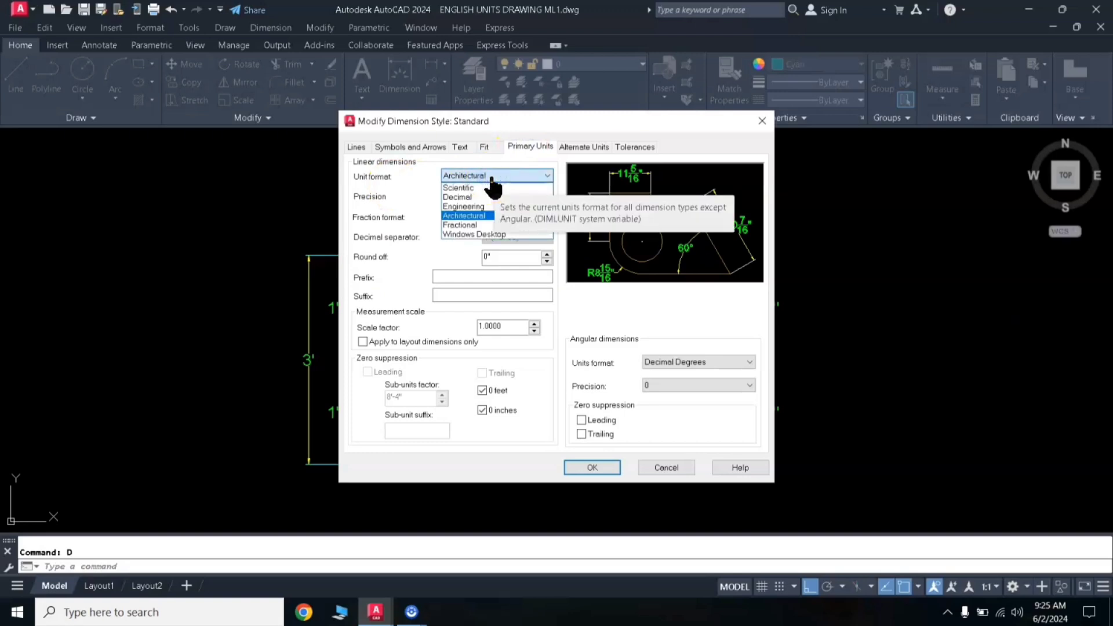
{"action": "left_click", "coordinate": [474, 216]}
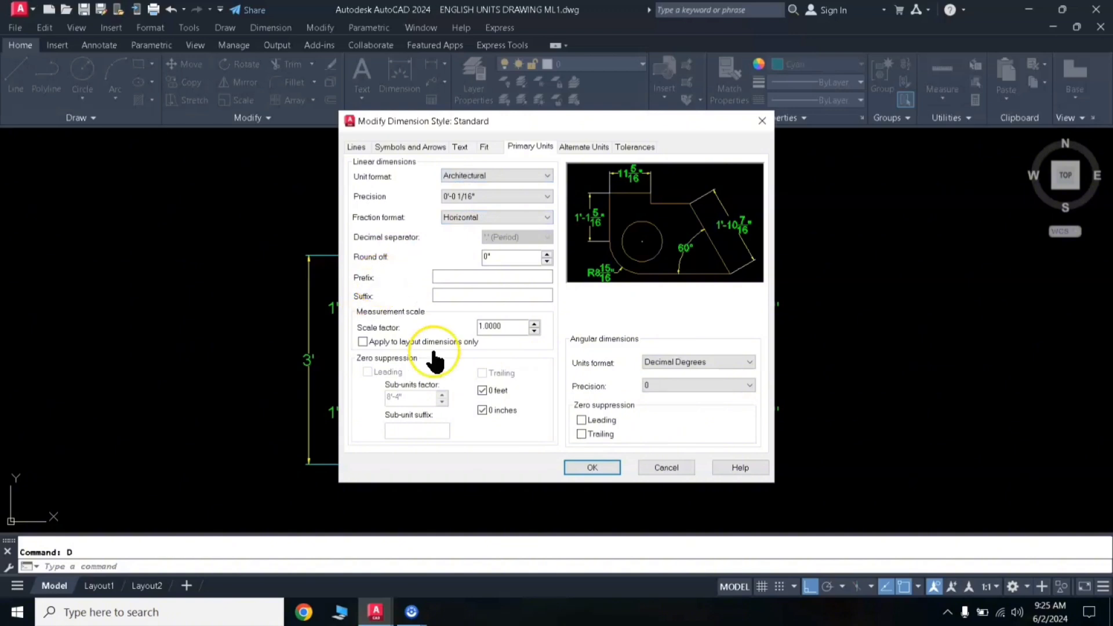
{"action": "left_click", "coordinate": [458, 148]}
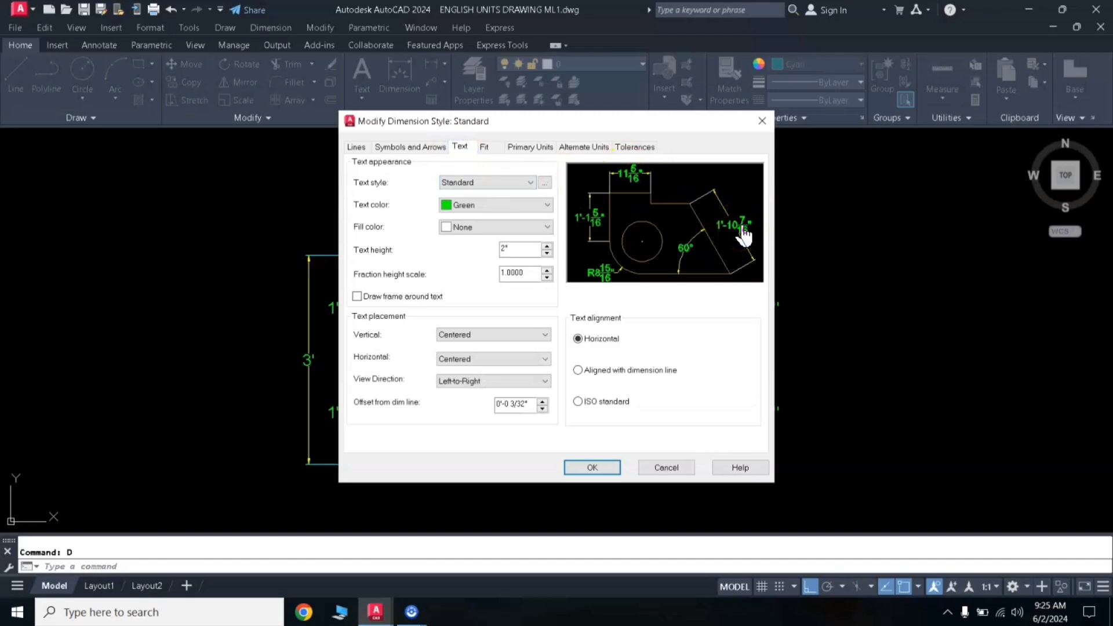
{"action": "left_click", "coordinate": [592, 468]}
{"action": "left_click", "coordinate": [652, 414]}
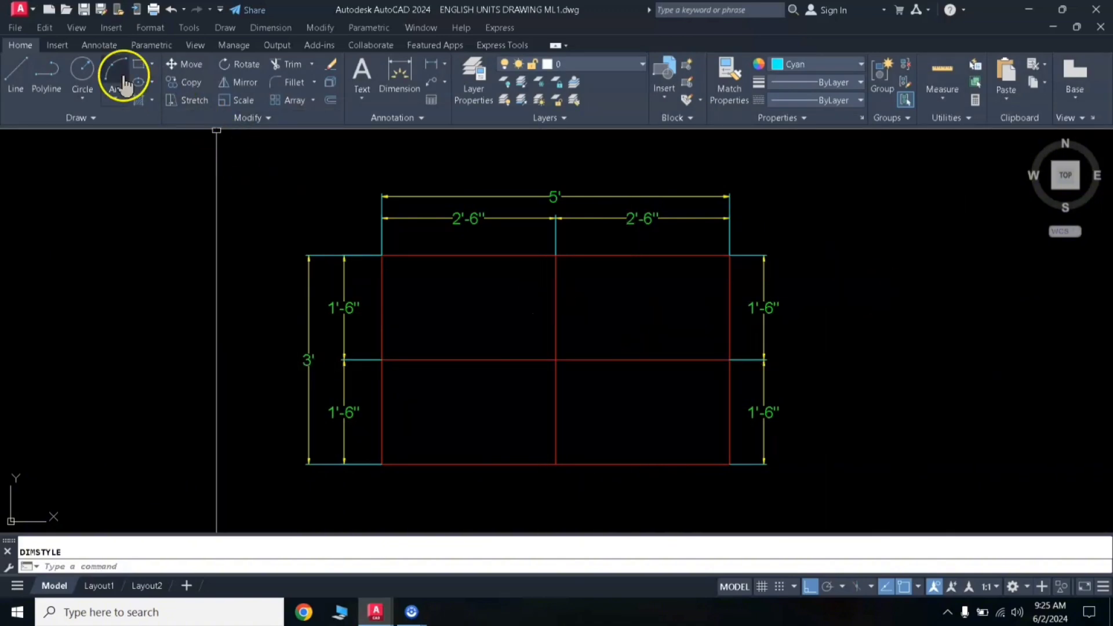
Create a new drawing from the acad template and turn off the grid display.
{"action": "left_click", "coordinate": [33, 11]}
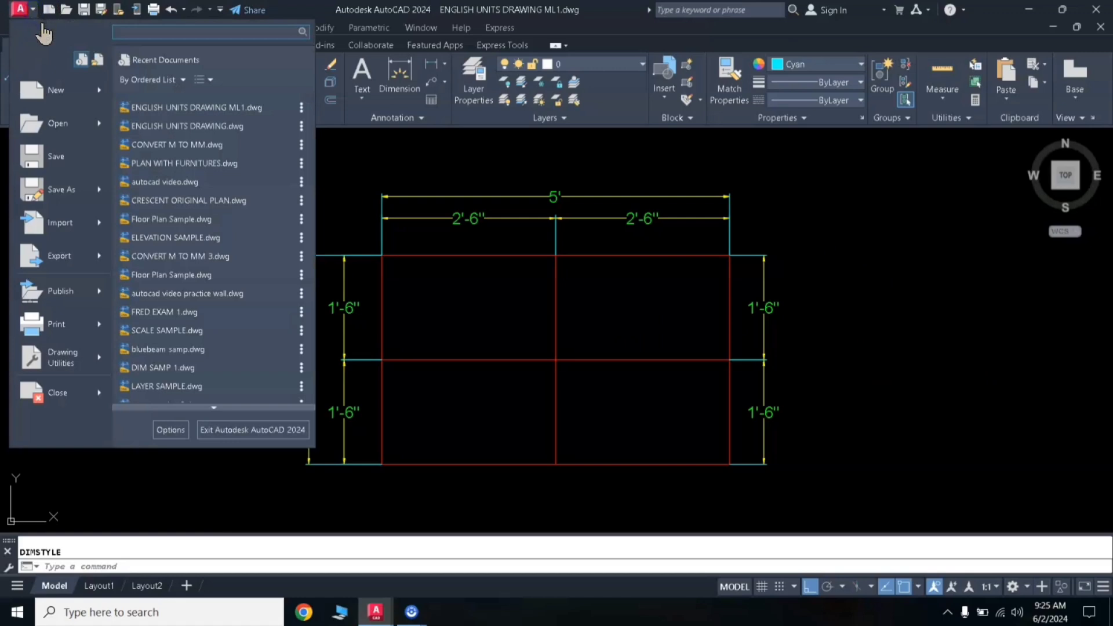
{"action": "left_click", "coordinate": [45, 93]}
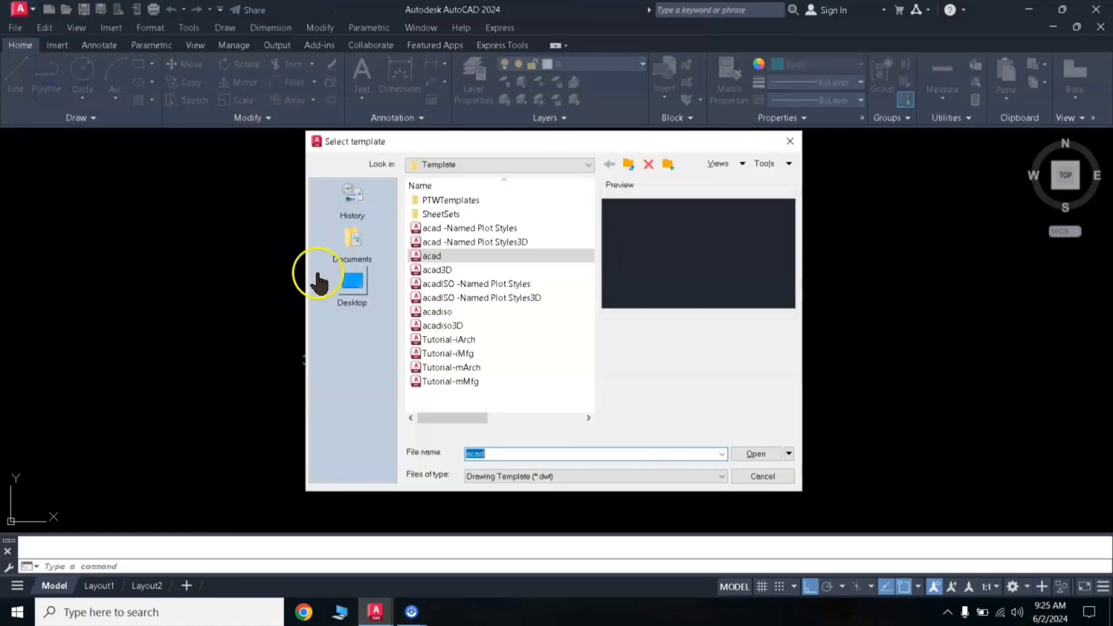
{"action": "double_click", "coordinate": [435, 257]}
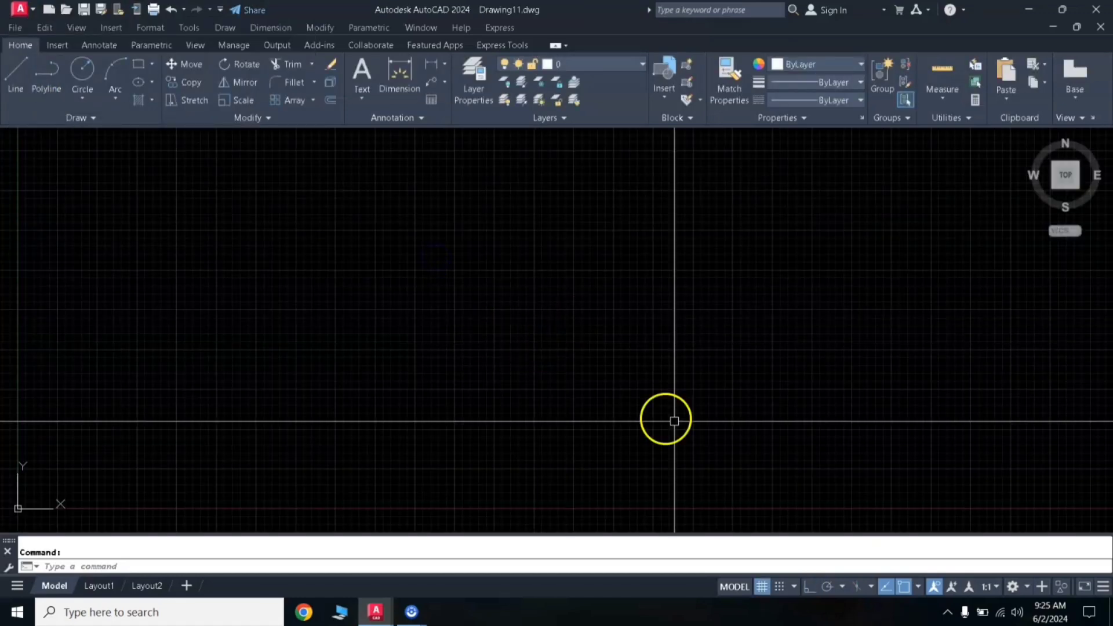
{"action": "left_click", "coordinate": [762, 586]}
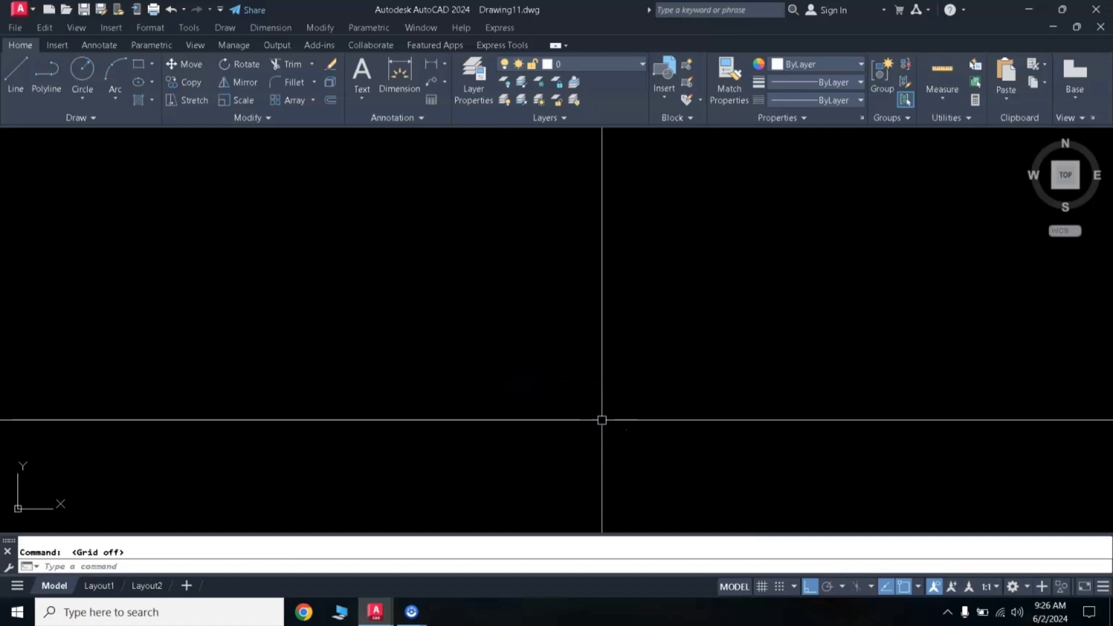
Configure the new drawing's units with Architectural length type and Feet as the insertion scale, accepting the insert-units prompt.
{"action": "left_click", "coordinate": [467, 299]}
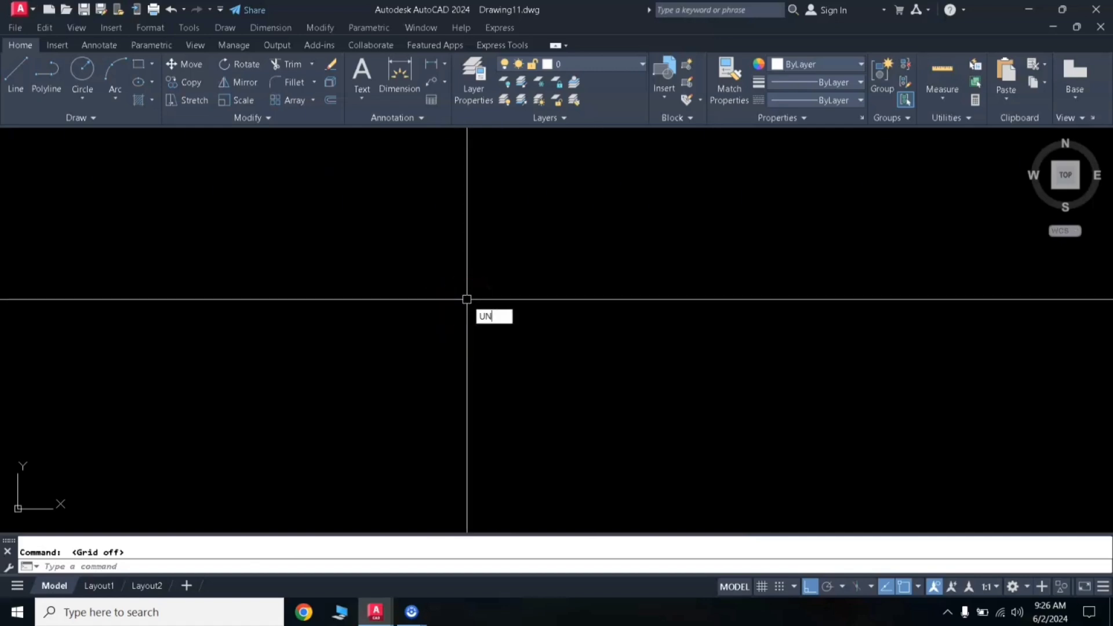
{"action": "key", "text": "Return"}
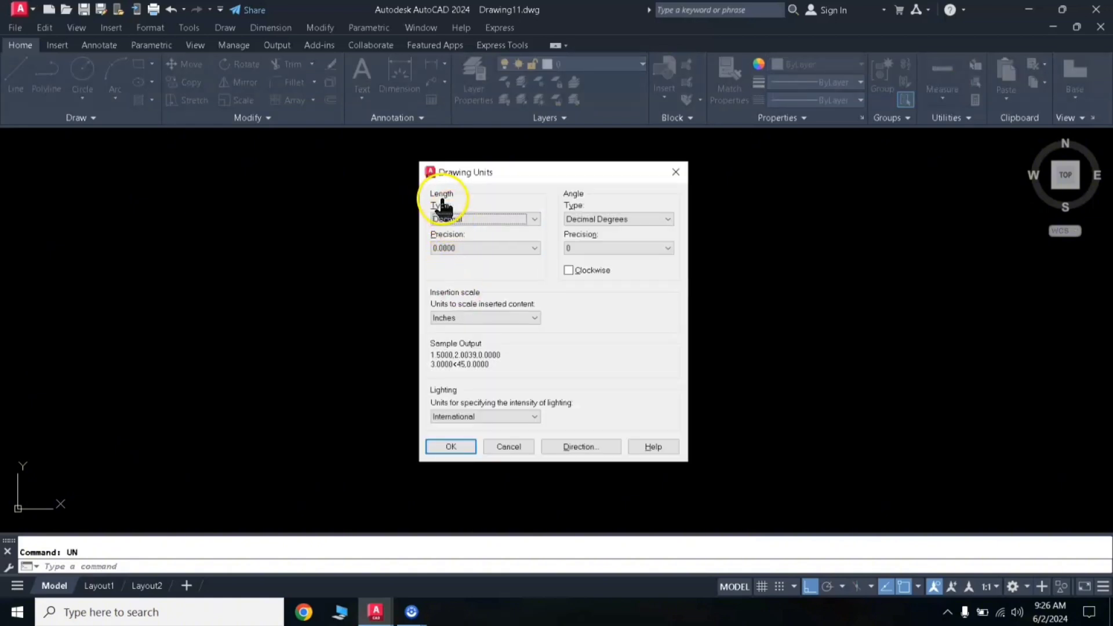
{"action": "left_click", "coordinate": [443, 225]}
{"action": "left_click", "coordinate": [448, 226]}
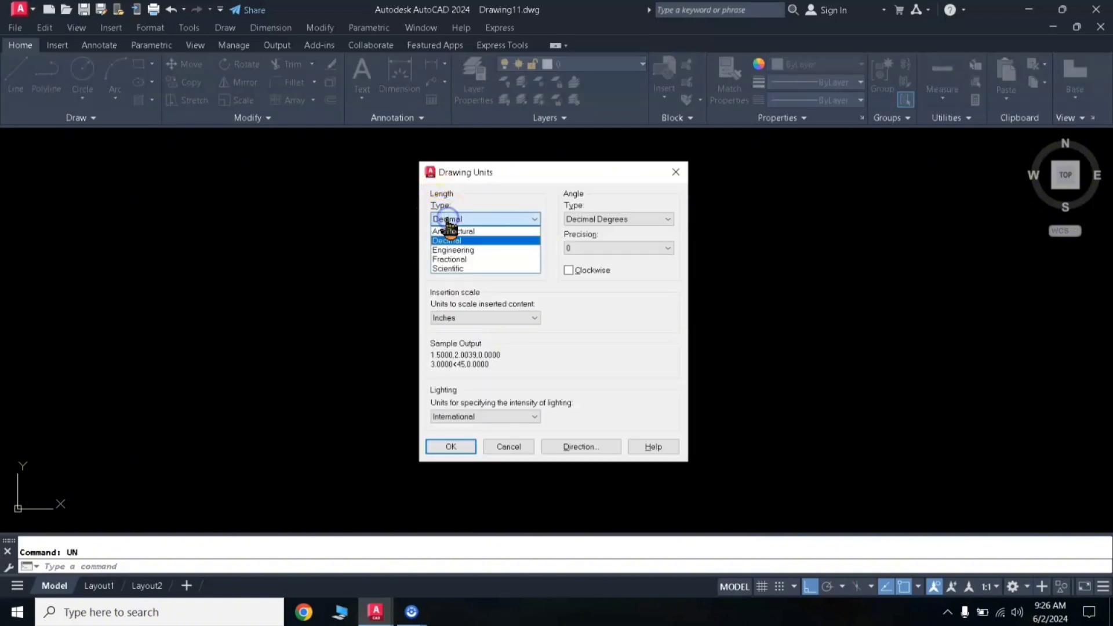
{"action": "left_click", "coordinate": [451, 232]}
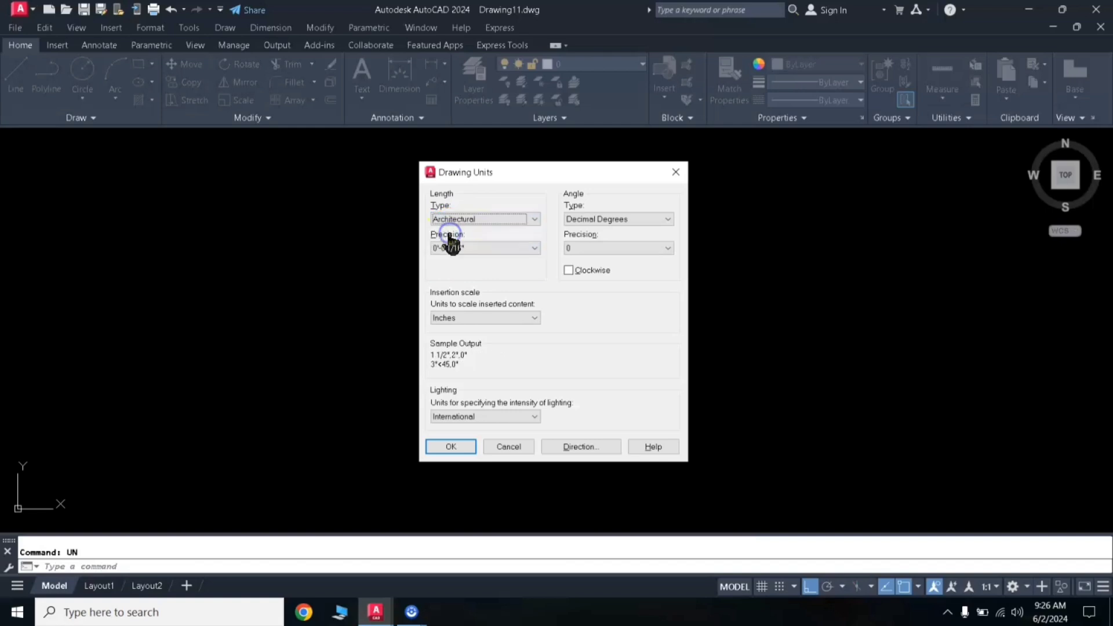
{"action": "left_click", "coordinate": [454, 318]}
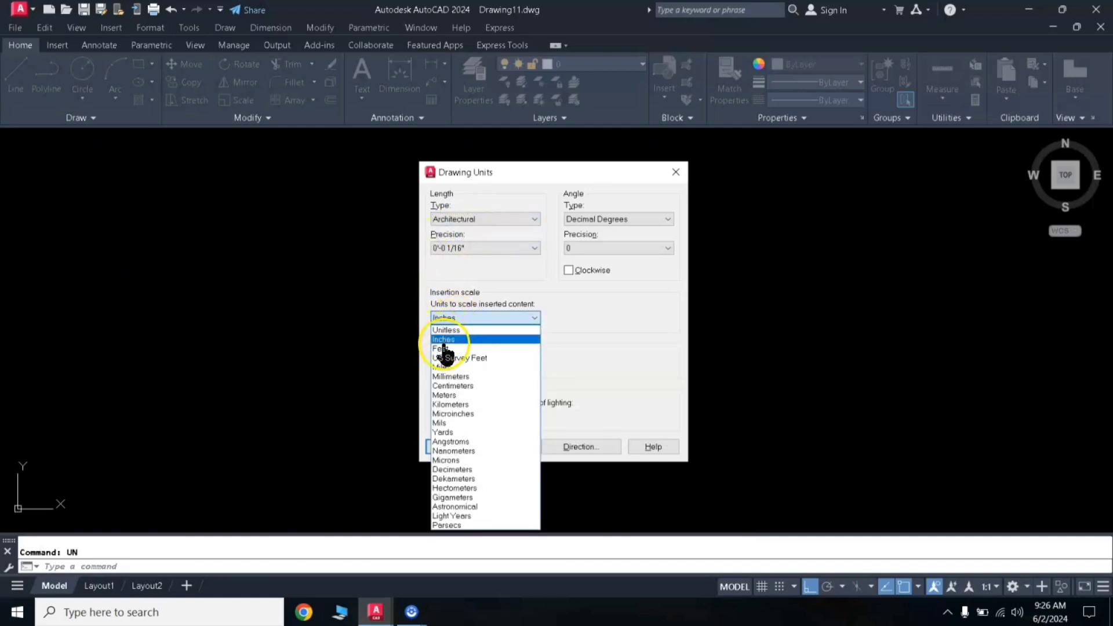
{"action": "left_click", "coordinate": [443, 350]}
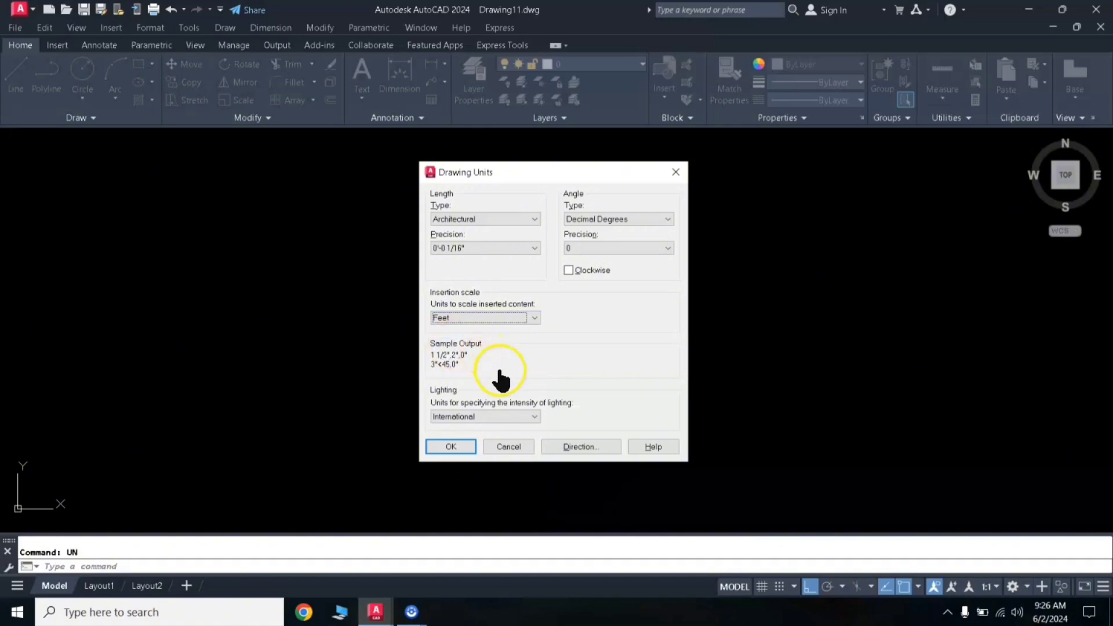
{"action": "left_click", "coordinate": [461, 447]}
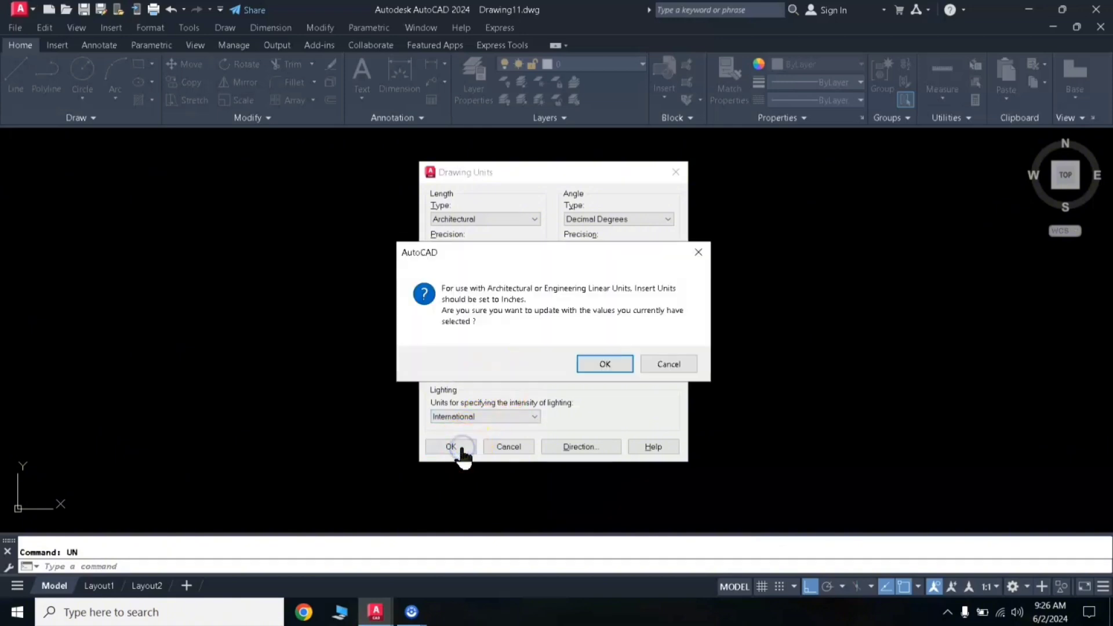
{"action": "left_click", "coordinate": [597, 365]}
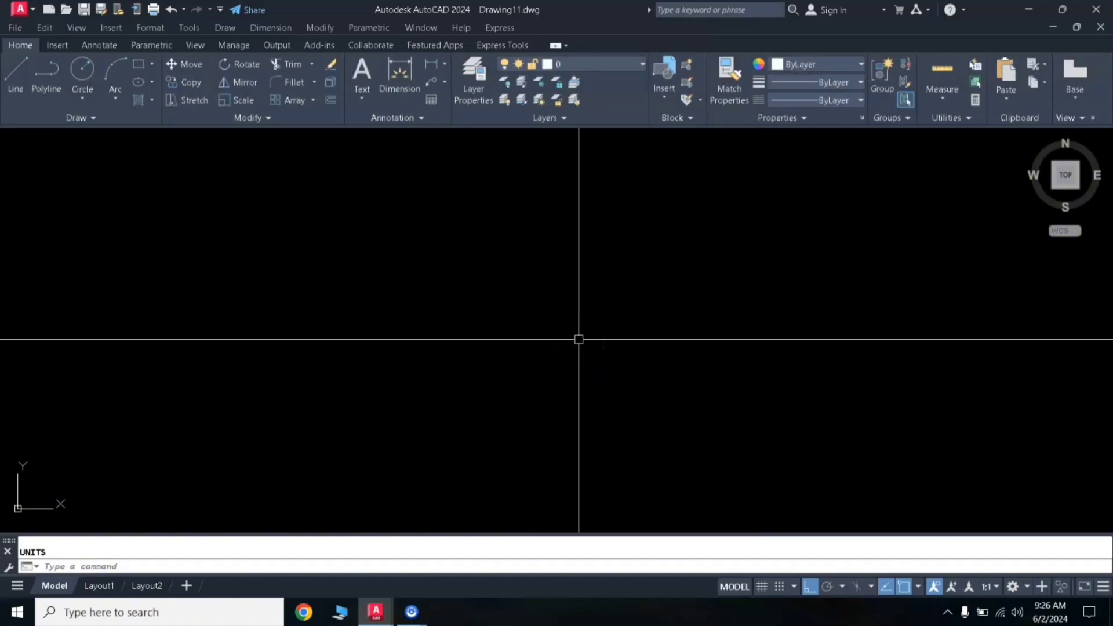
Open the Standard dimension style for modification and choose Architectural as its primary unit format.
{"action": "key", "text": "Return"}
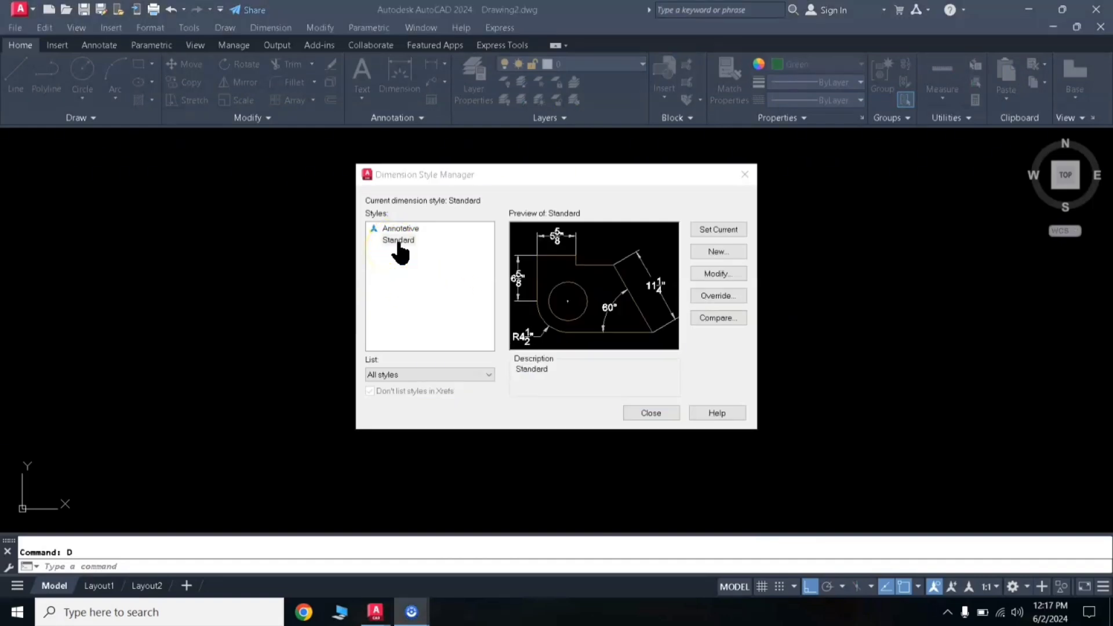
{"action": "left_click", "coordinate": [398, 240]}
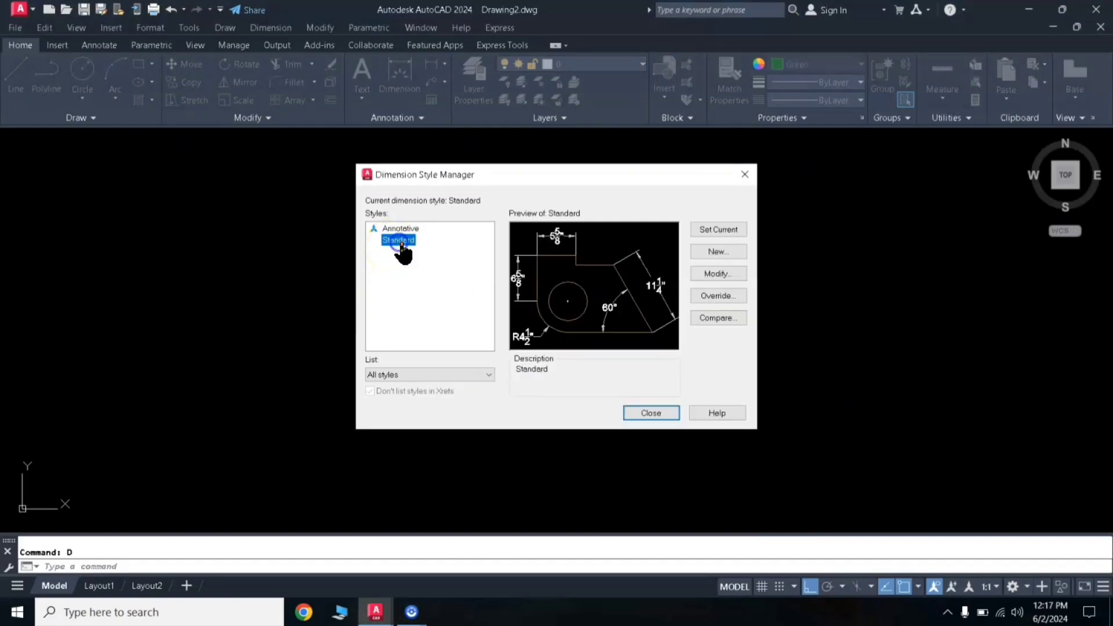
{"action": "left_click", "coordinate": [719, 275]}
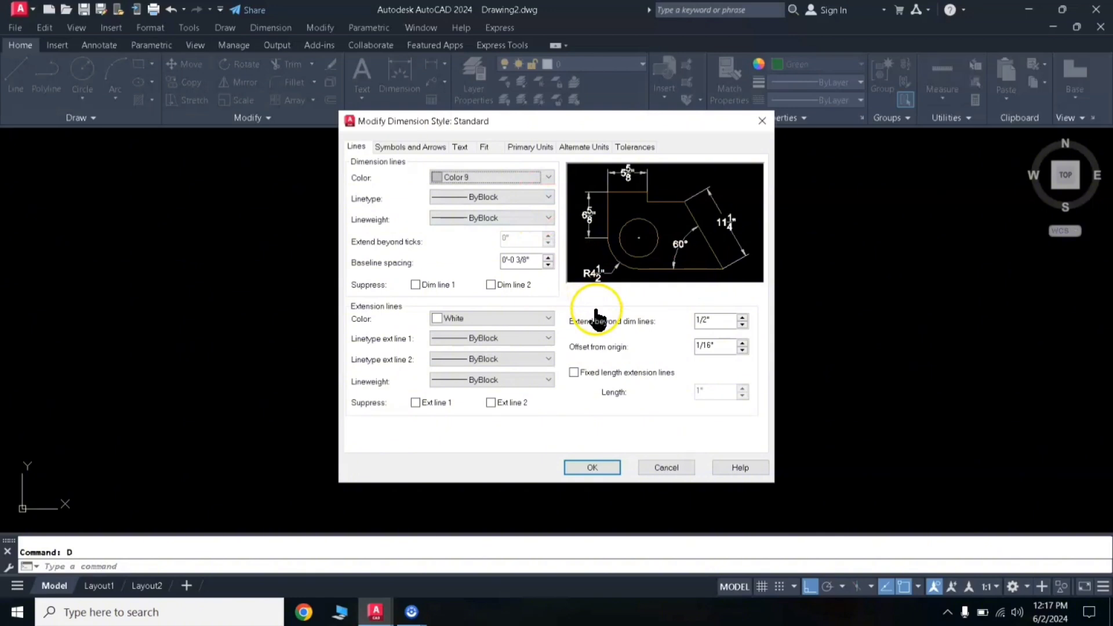
{"action": "left_click", "coordinate": [522, 148]}
{"action": "left_click", "coordinate": [485, 176]}
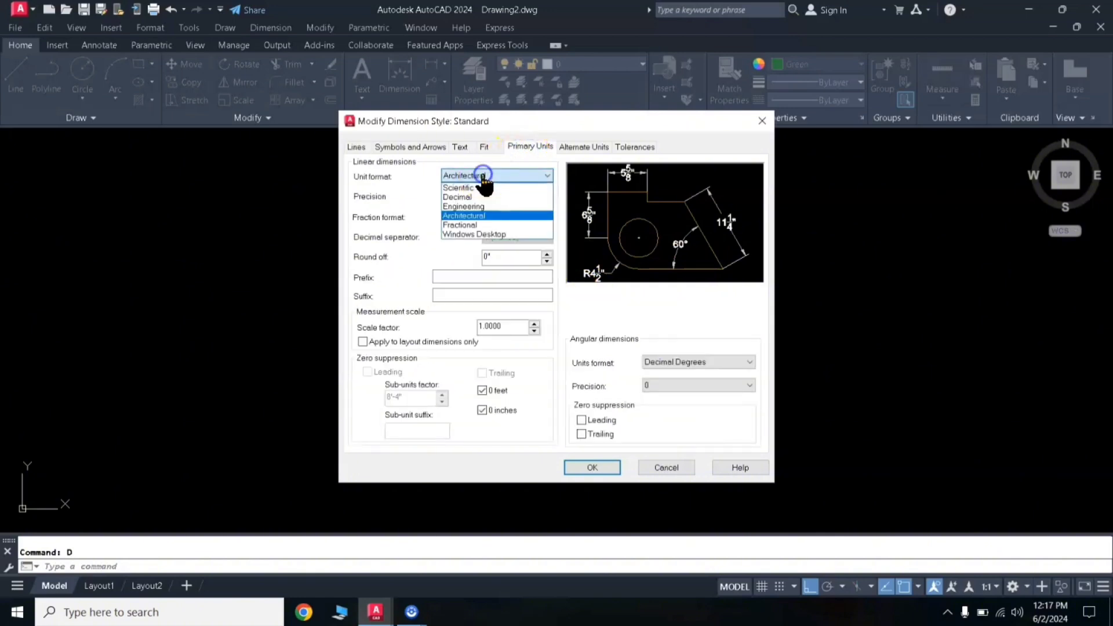
{"action": "left_click", "coordinate": [466, 217]}
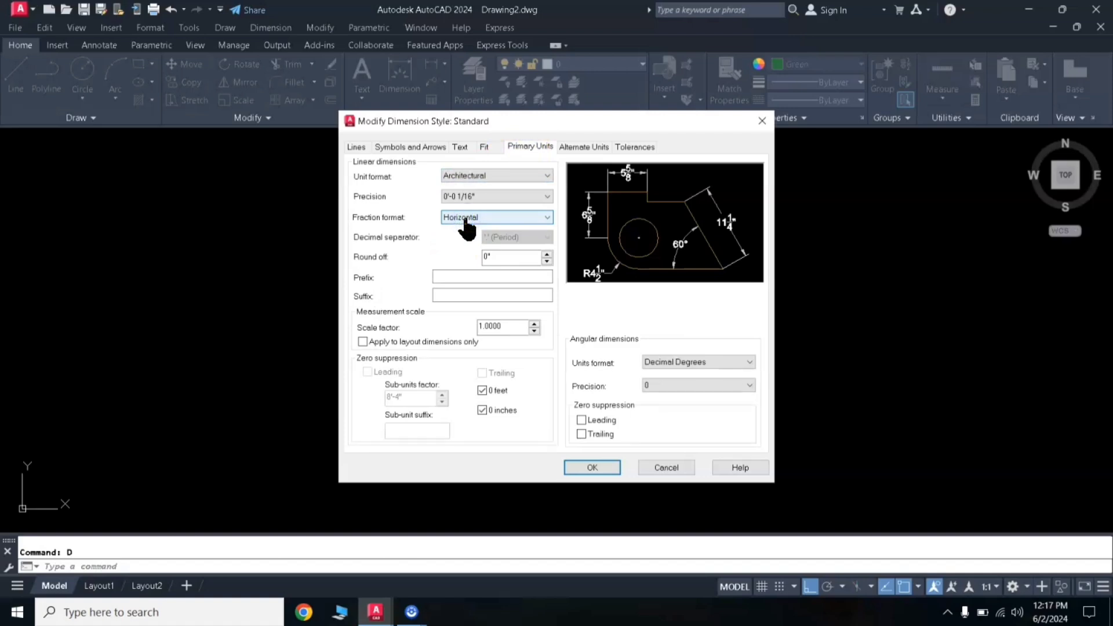
Try the Decimal unit format for the linear dimensions and switch back to Architectural.
{"action": "left_click", "coordinate": [466, 176]}
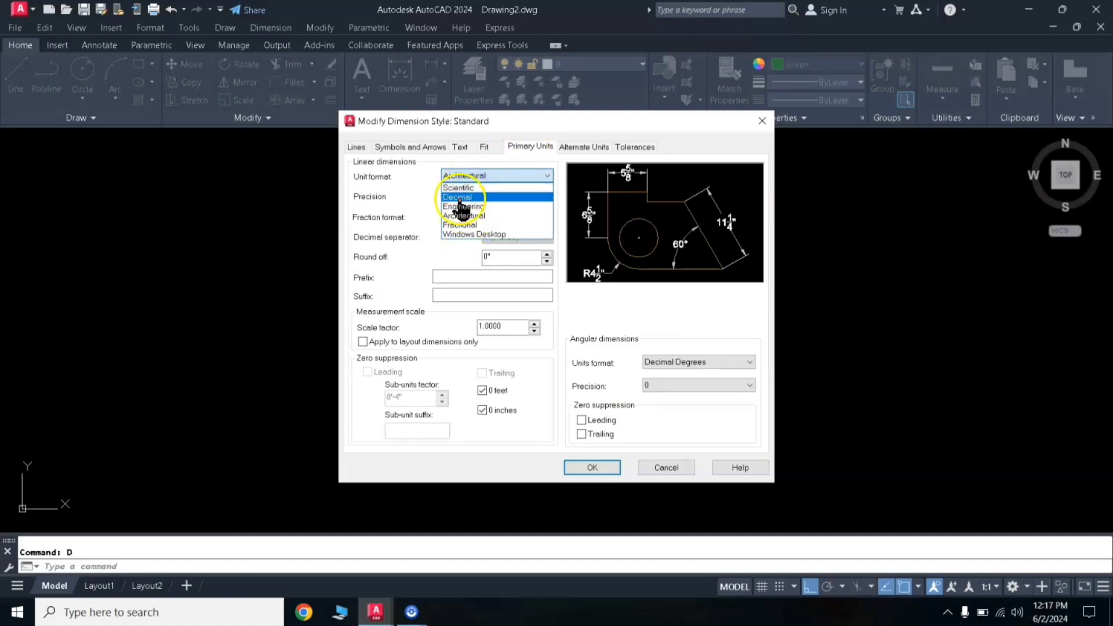
{"action": "left_click", "coordinate": [458, 198]}
{"action": "left_click", "coordinate": [458, 175]}
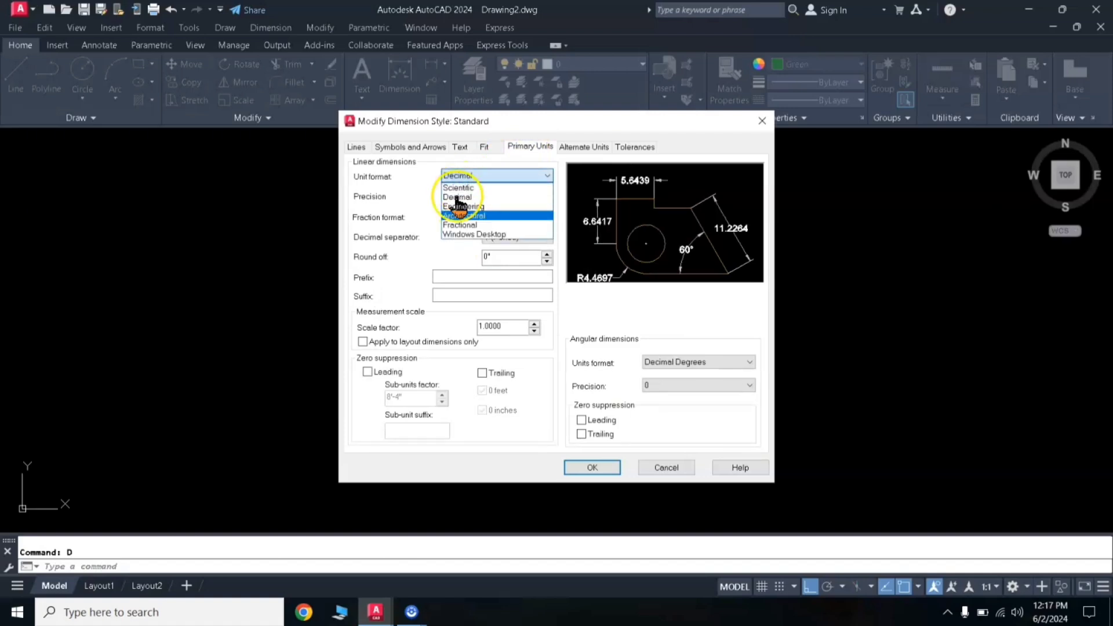
{"action": "left_click", "coordinate": [464, 217]}
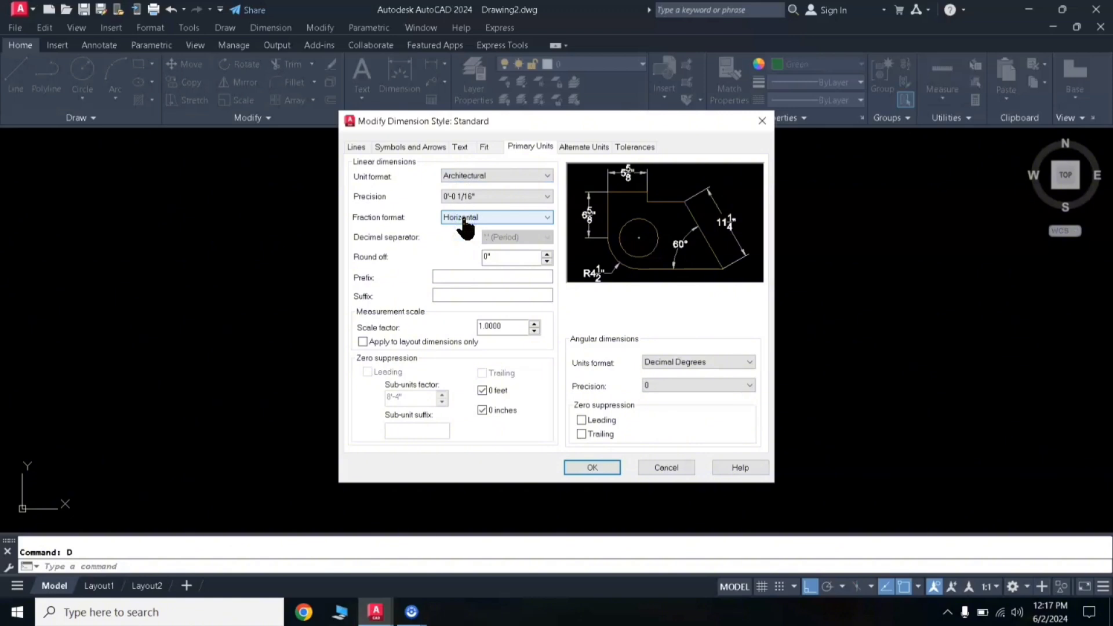
Set the dimension style's text color to Yellow and review its arrowhead settings.
{"action": "left_click", "coordinate": [460, 149]}
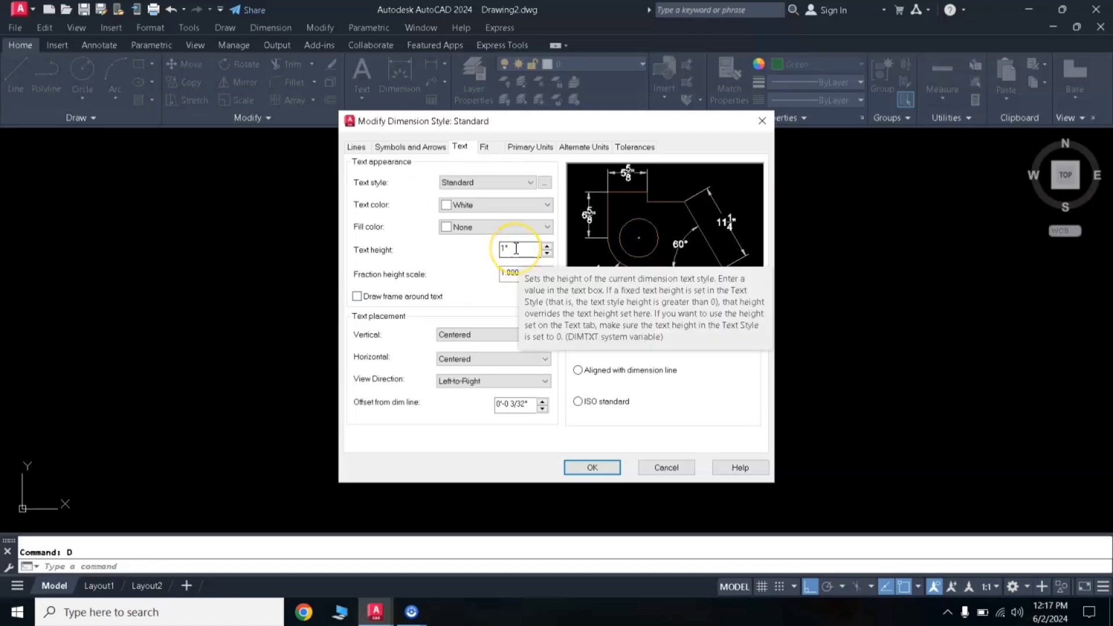
{"action": "left_click", "coordinate": [474, 206]}
{"action": "left_click", "coordinate": [453, 256]}
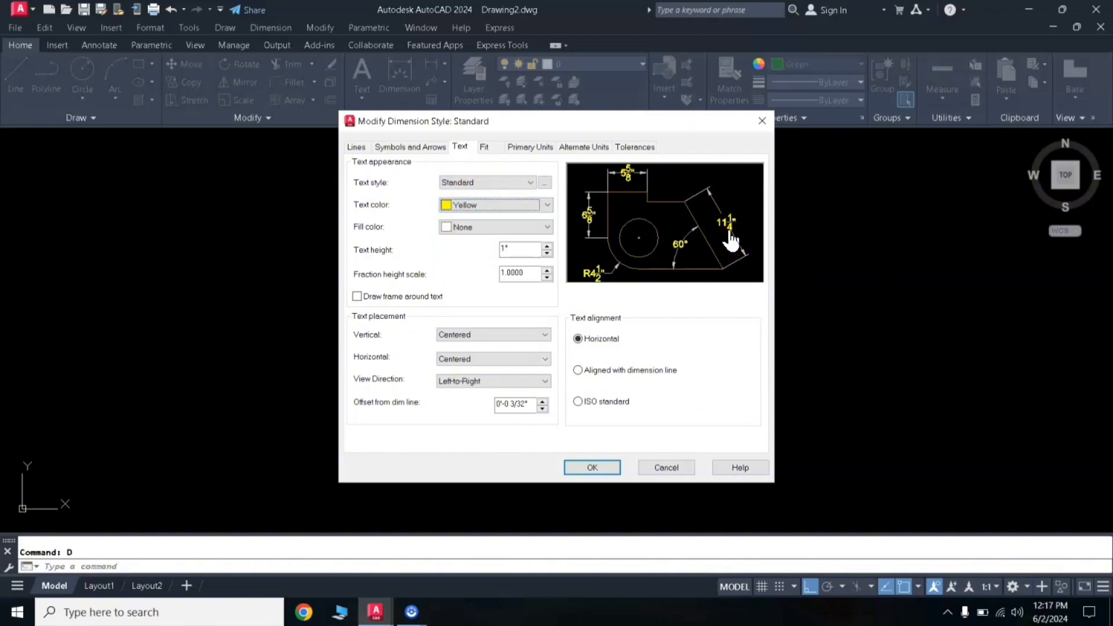
{"action": "left_click", "coordinate": [400, 148]}
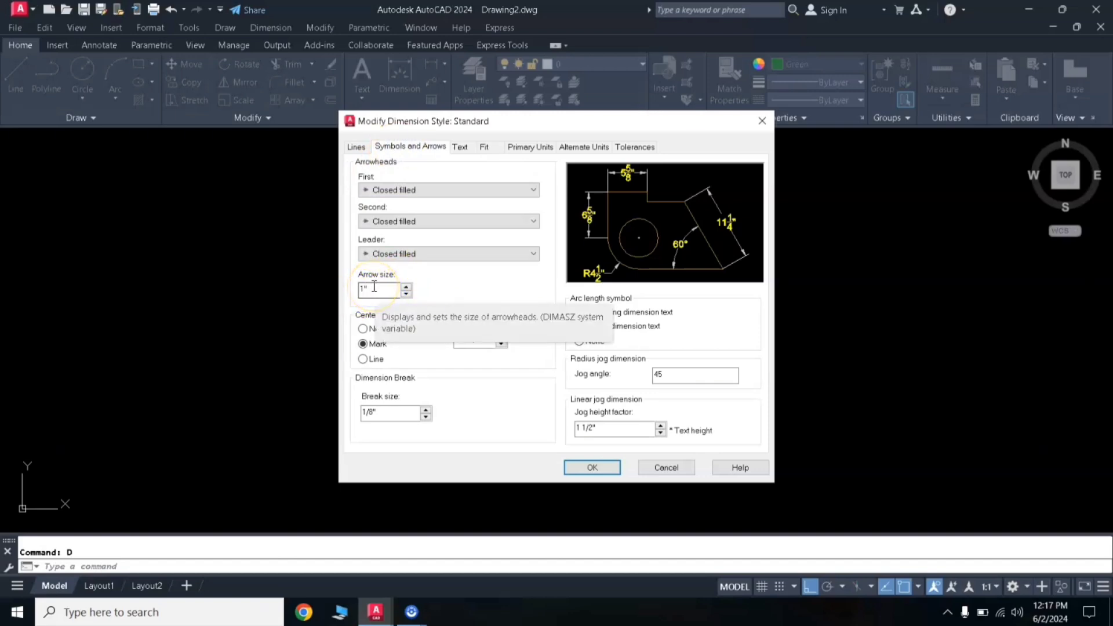
Set the dimension line color to Blue and the extension line color to Magenta, saving the changes to the Standard style.
{"action": "left_click", "coordinate": [357, 148]}
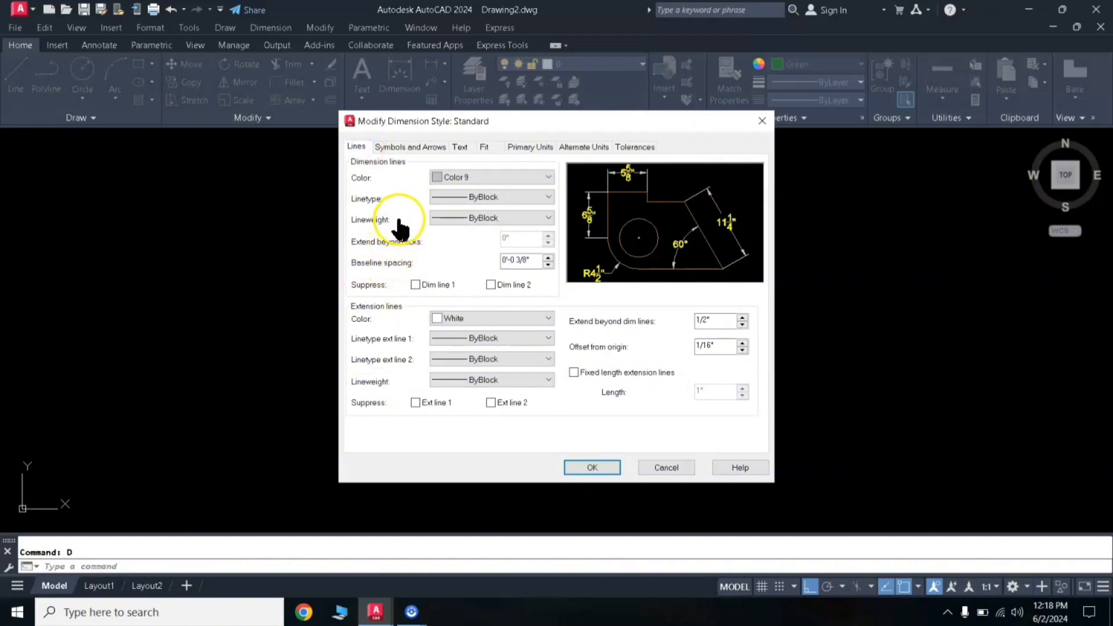
{"action": "left_click", "coordinate": [452, 176]}
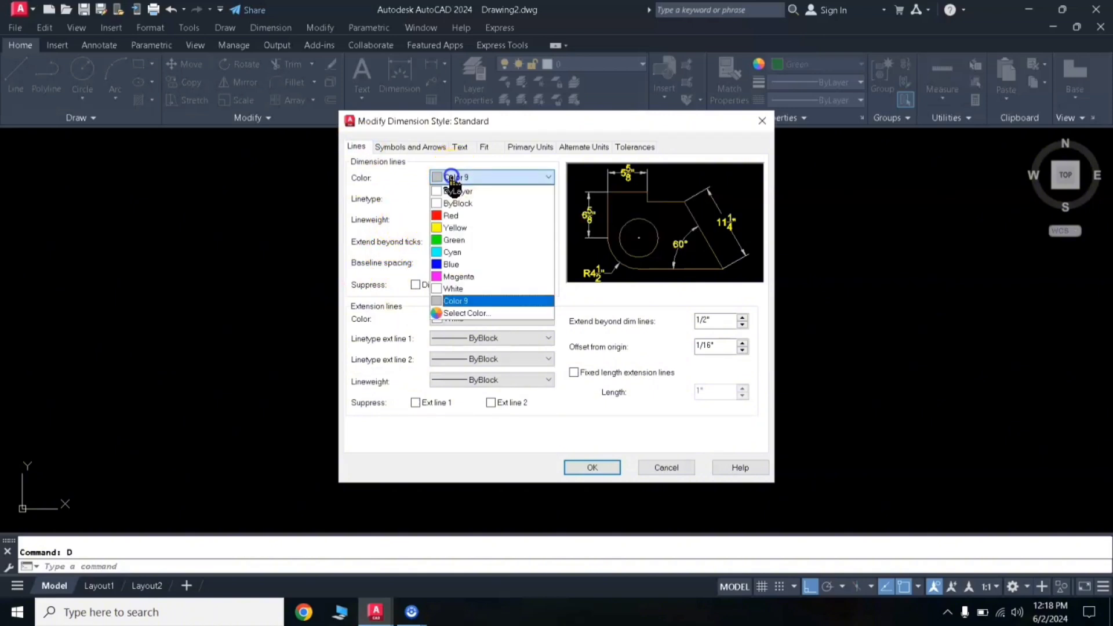
{"action": "left_click", "coordinate": [476, 270]}
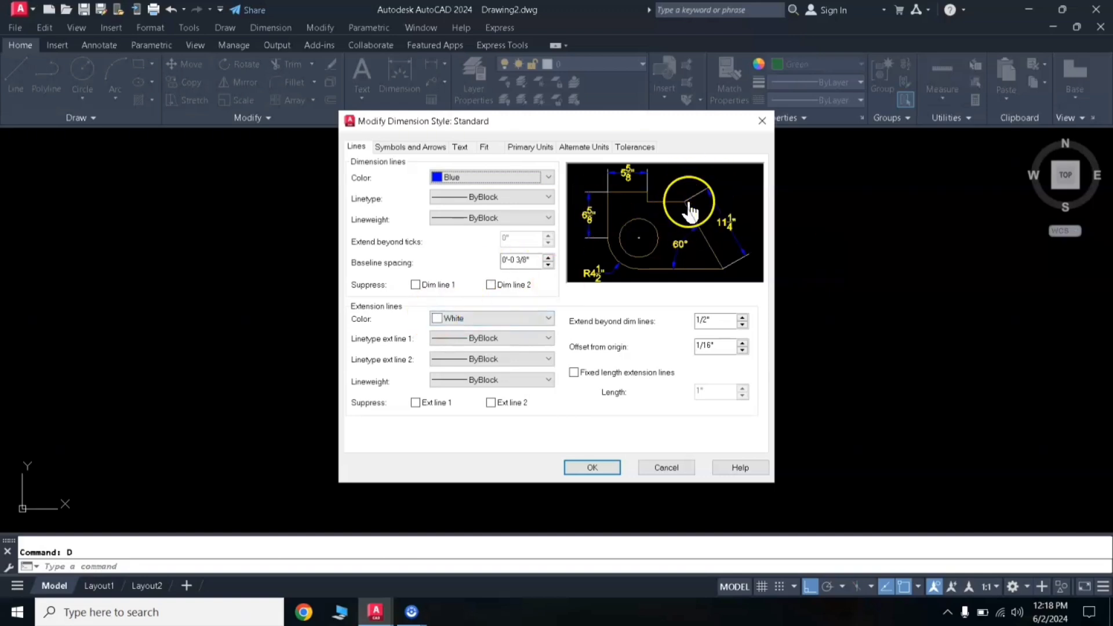
{"action": "left_click", "coordinate": [458, 320]}
{"action": "left_click", "coordinate": [460, 415]}
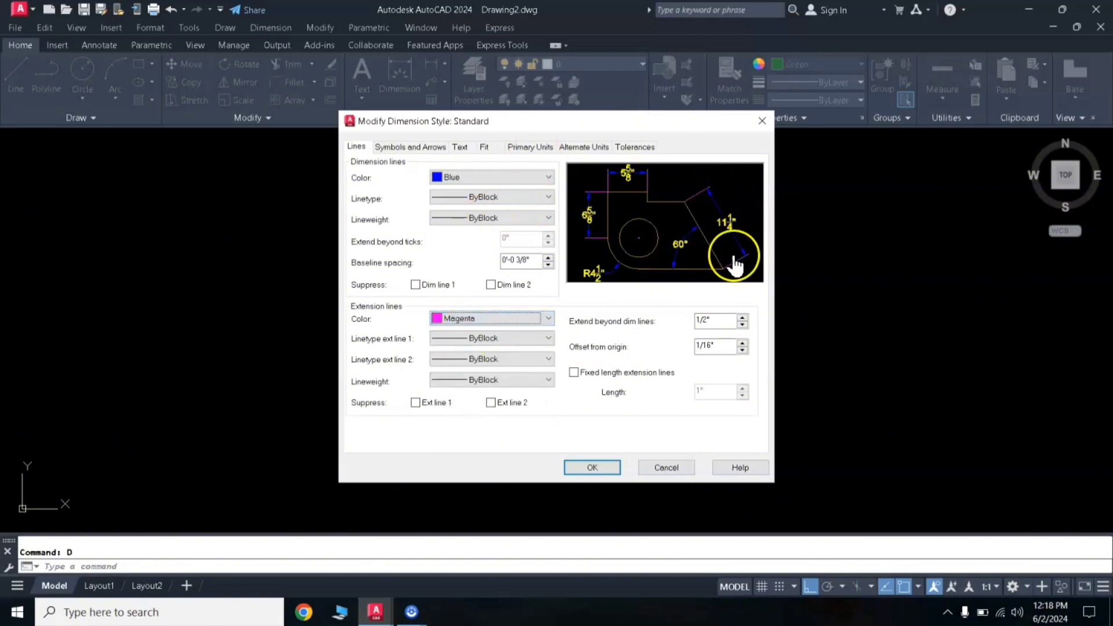
{"action": "left_click", "coordinate": [588, 467]}
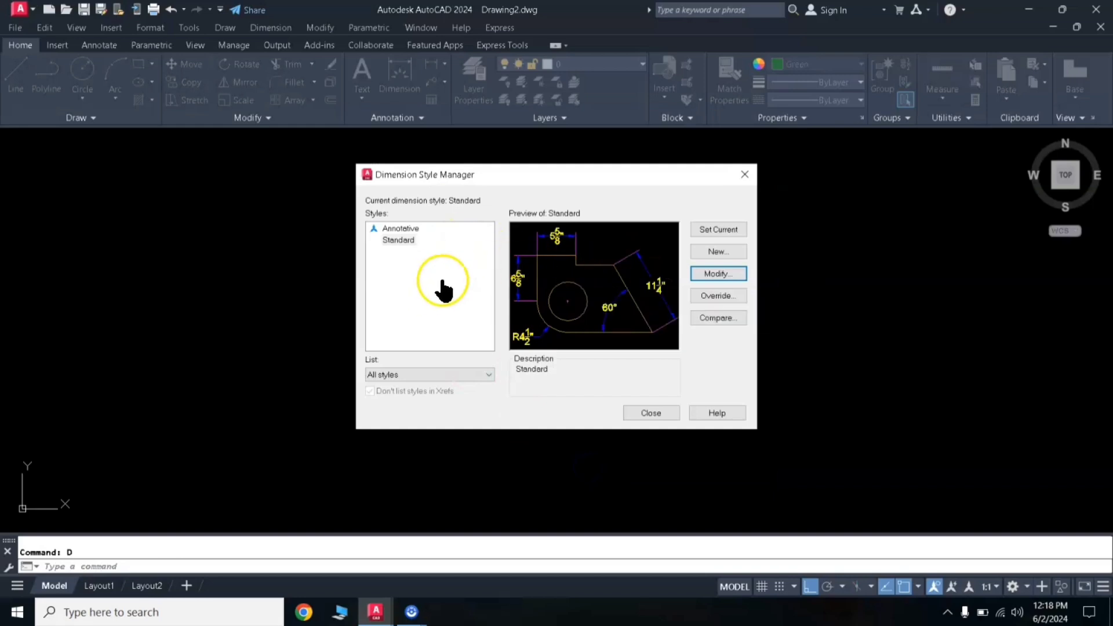
{"action": "left_click", "coordinate": [661, 414]}
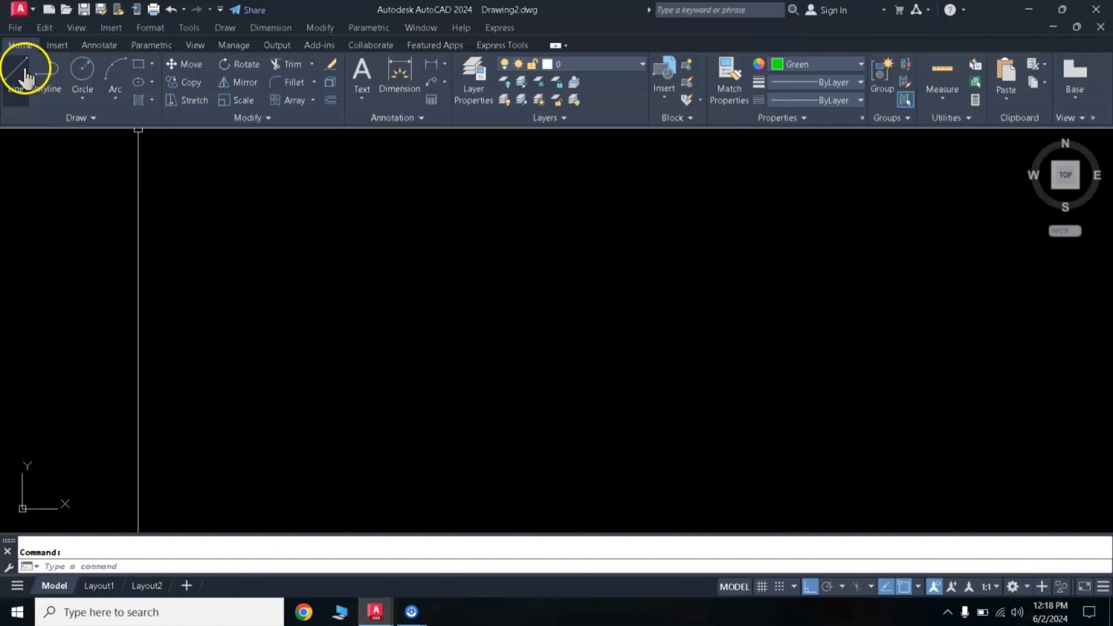
Draw a single horizontal line 1' long in the empty drawing.
{"action": "left_click", "coordinate": [341, 389]}
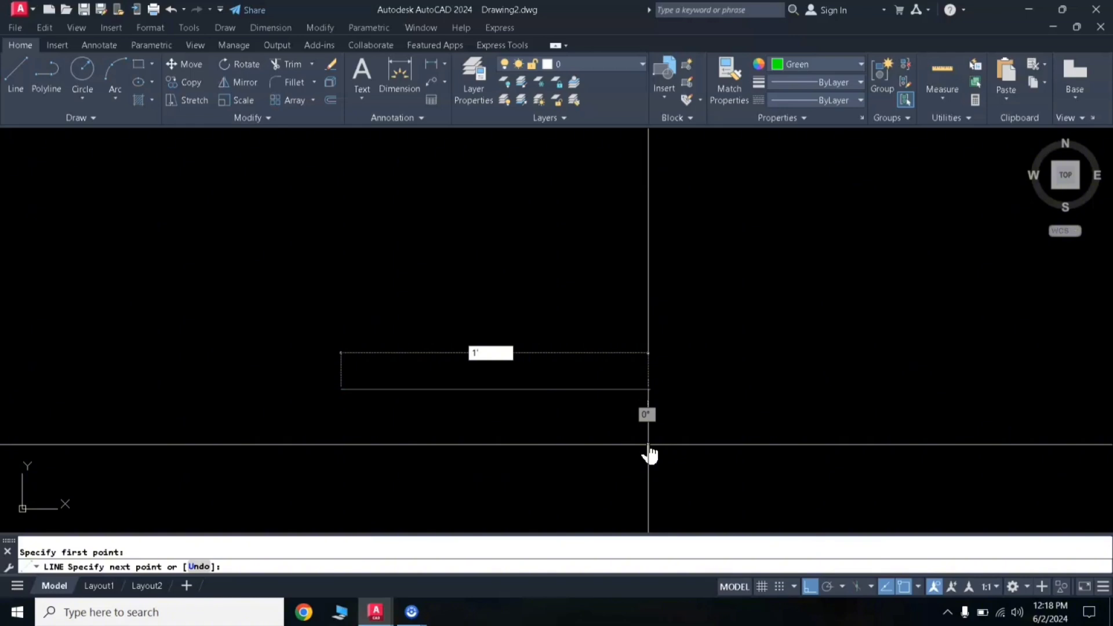
{"action": "key", "text": "Return"}
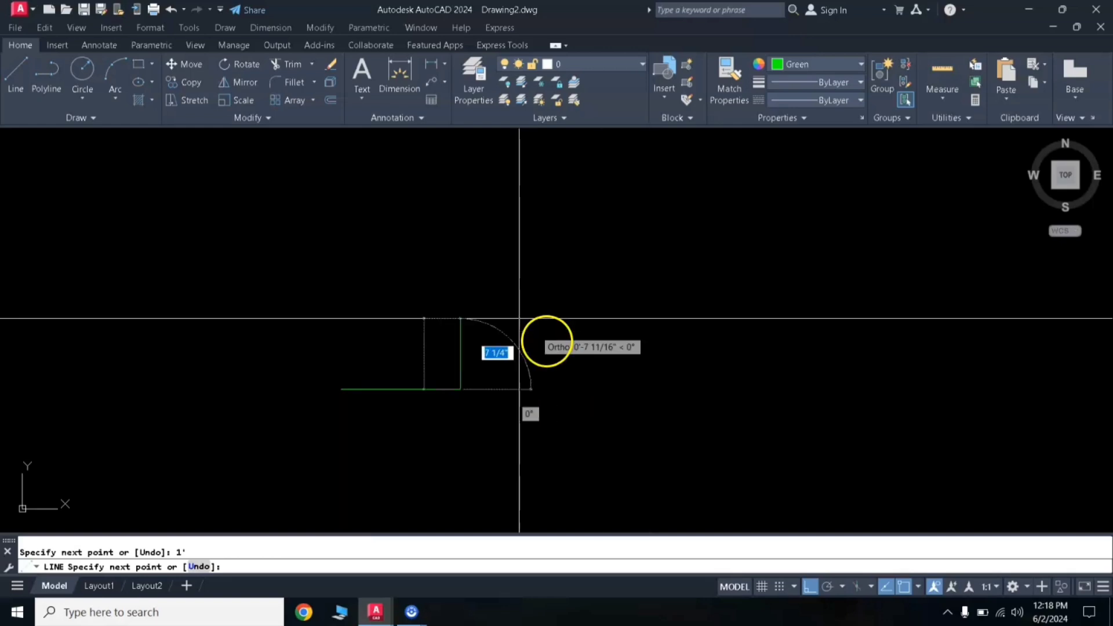
{"action": "middle_click_drag", "start_coordinate": [455, 339], "coordinate": [556, 323]}
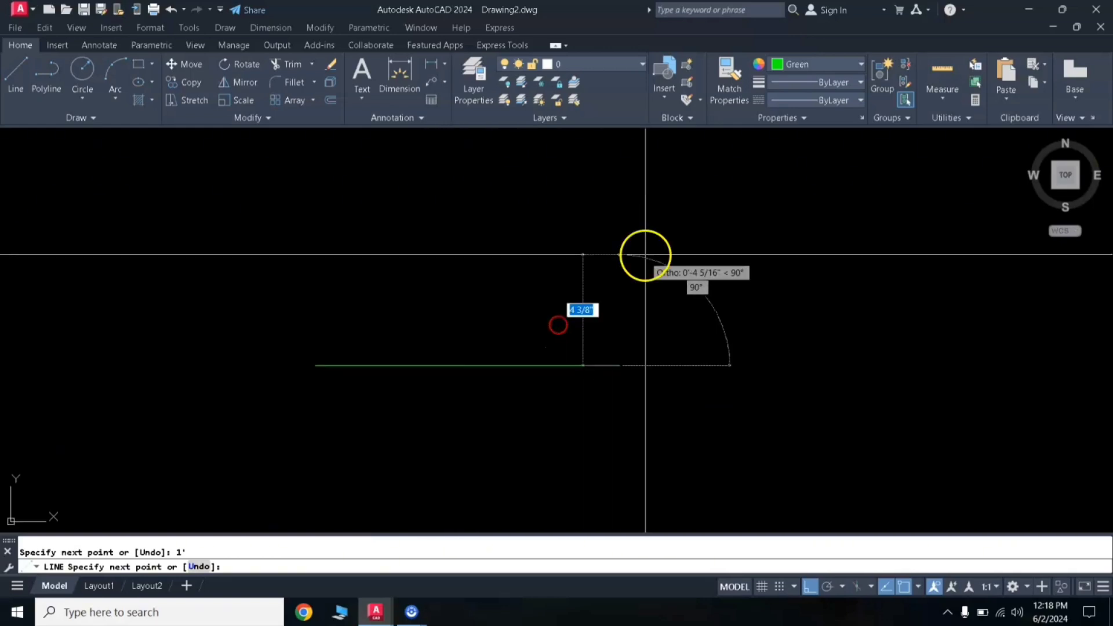
{"action": "key", "text": "Return"}
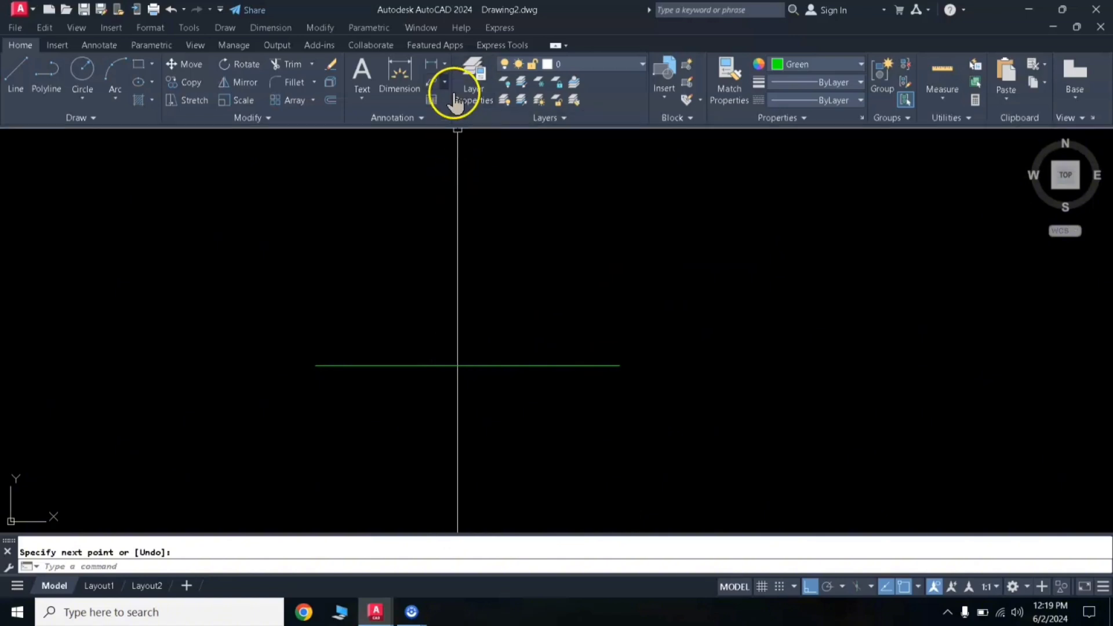
Add a linear dimension between the line's endpoints, placing it above the line.
{"action": "left_click", "coordinate": [432, 69]}
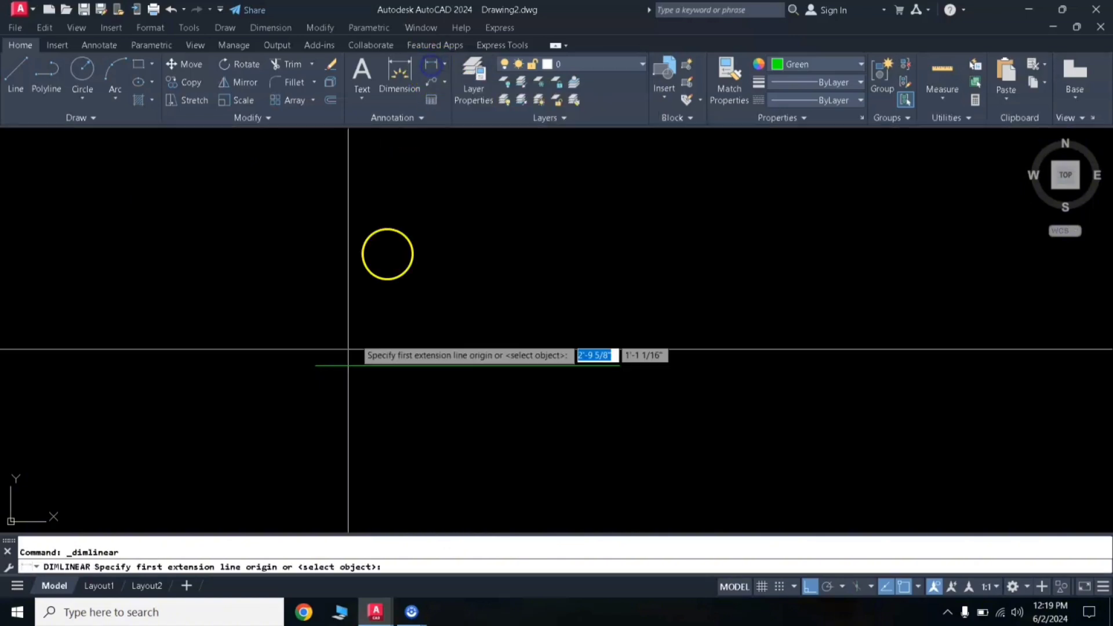
{"action": "left_click", "coordinate": [316, 366]}
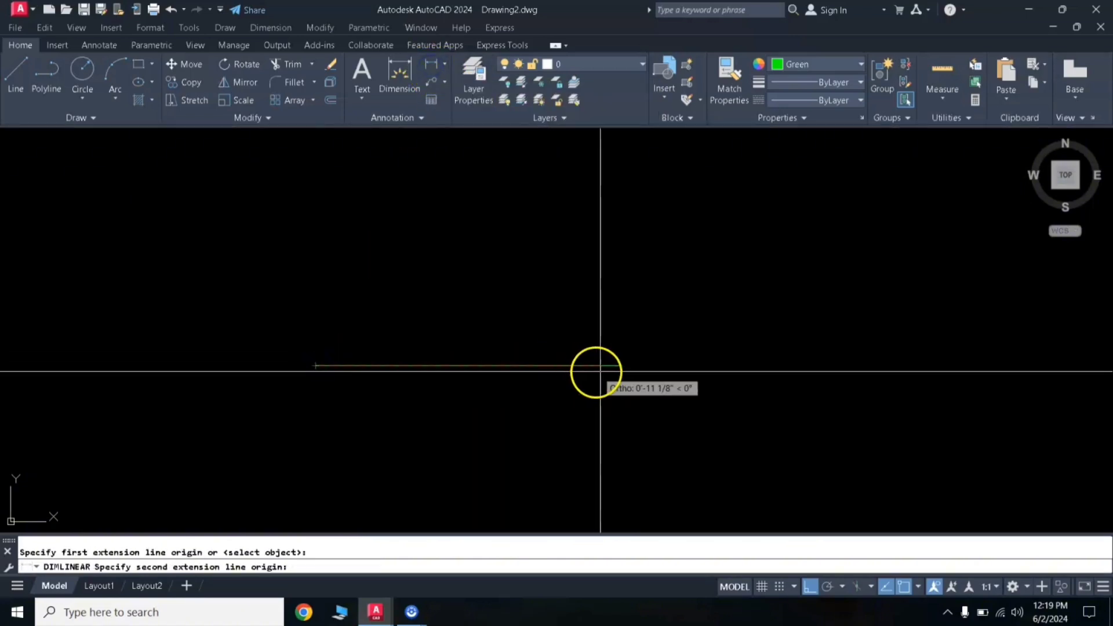
{"action": "left_click", "coordinate": [619, 366]}
{"action": "left_click", "coordinate": [624, 288]}
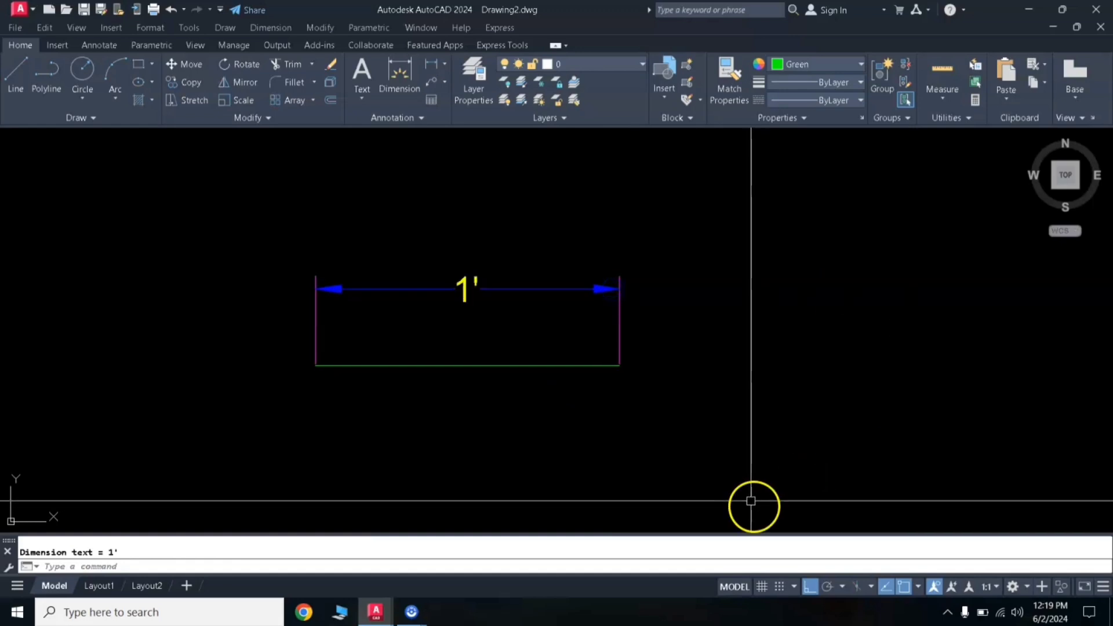
Draw a horizontal line below the dimensioned line, entering its length as 1 without a foot mark.
{"action": "scroll", "coordinate": [740, 482], "scroll_direction": "down", "scroll_amount": 2}
{"action": "middle_click_drag", "start_coordinate": [721, 422], "coordinate": [641, 328]}
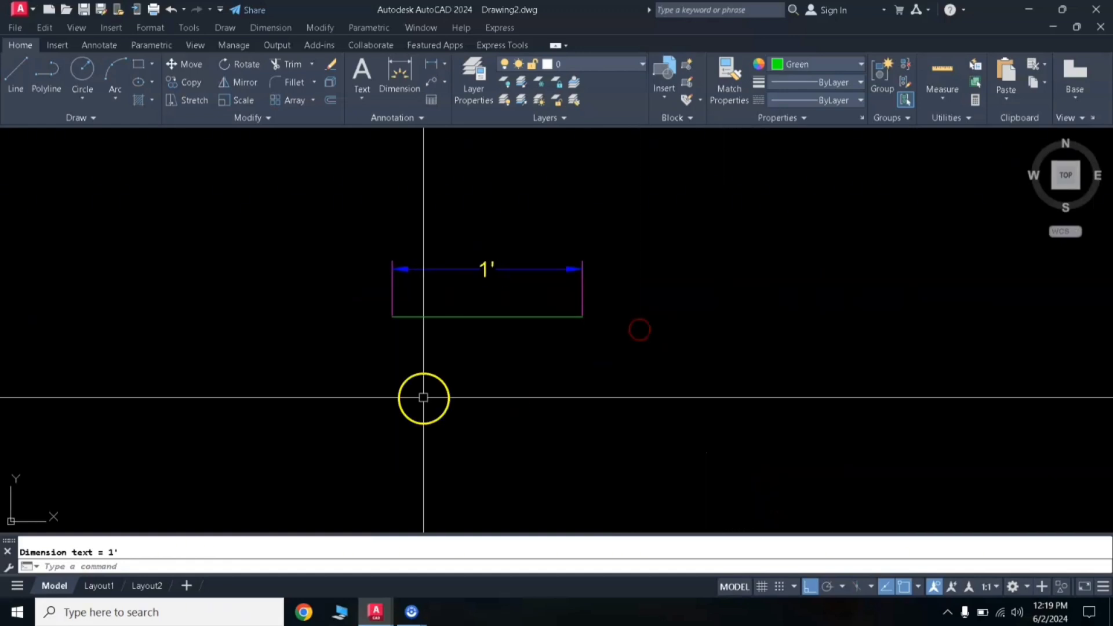
{"action": "left_click", "coordinate": [19, 86]}
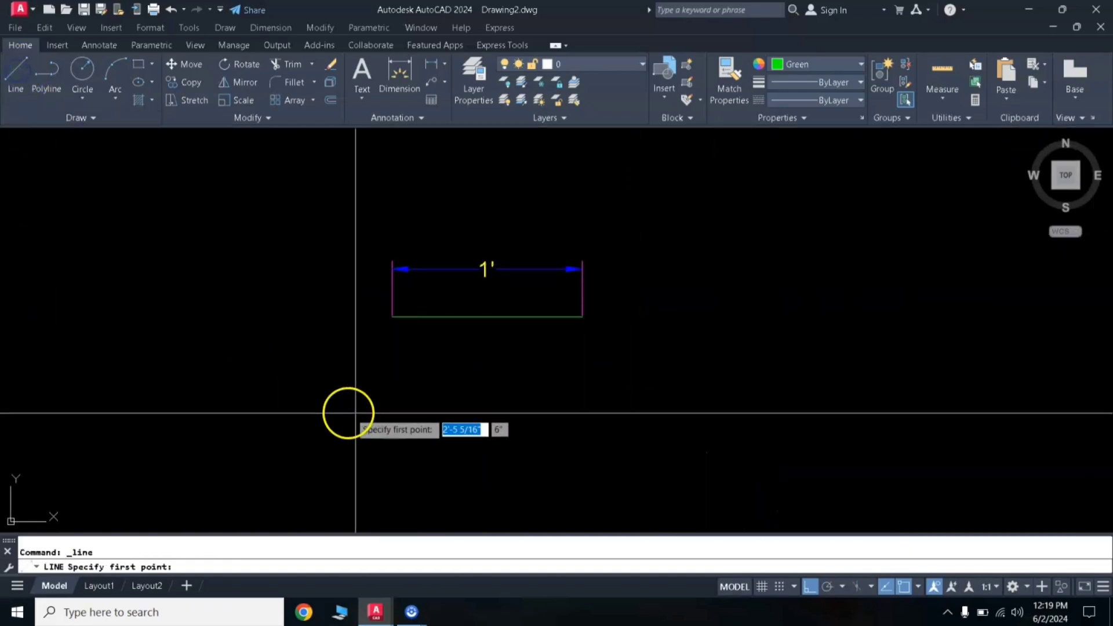
{"action": "left_click", "coordinate": [393, 413]}
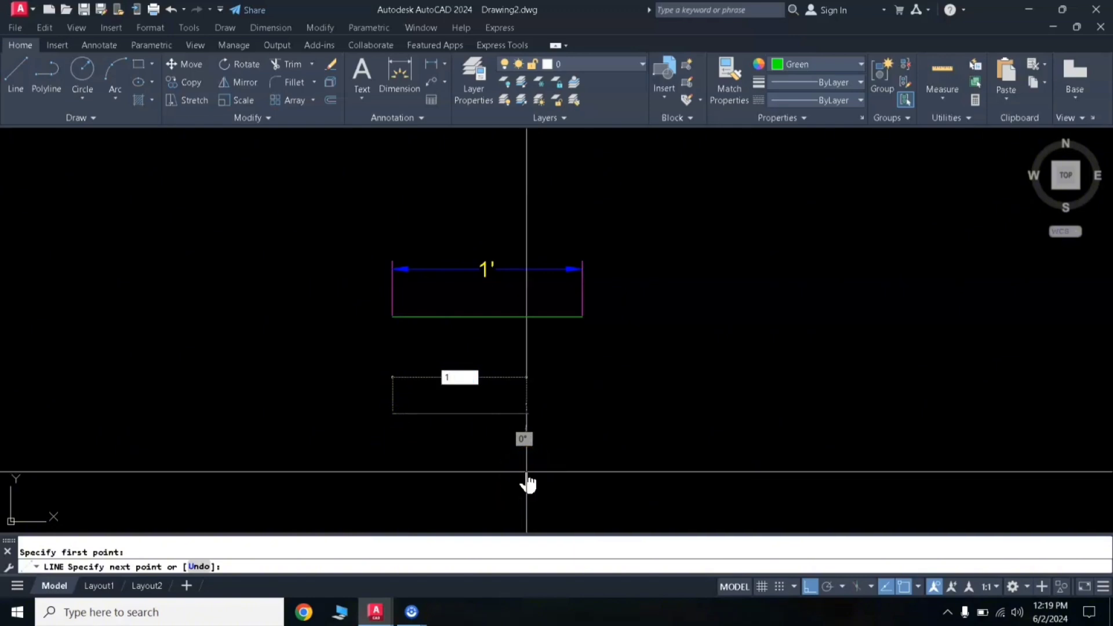
{"action": "key", "text": "Return"}
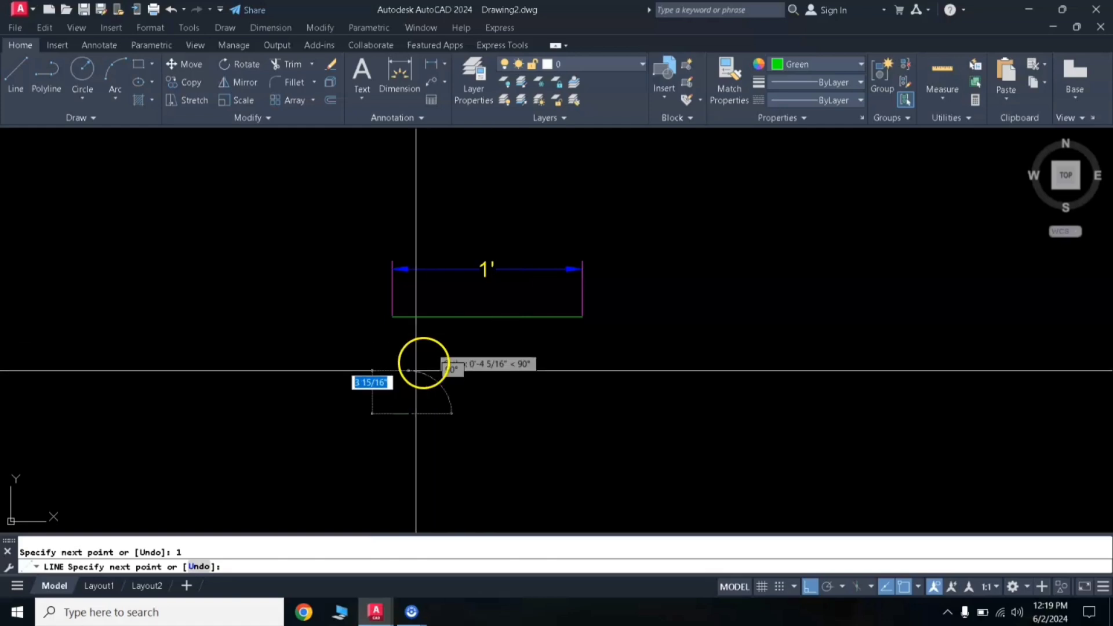
{"action": "scroll", "coordinate": [407, 385], "scroll_direction": "up", "scroll_amount": 4}
{"action": "scroll", "coordinate": [432, 432], "scroll_direction": "down", "scroll_amount": 4}
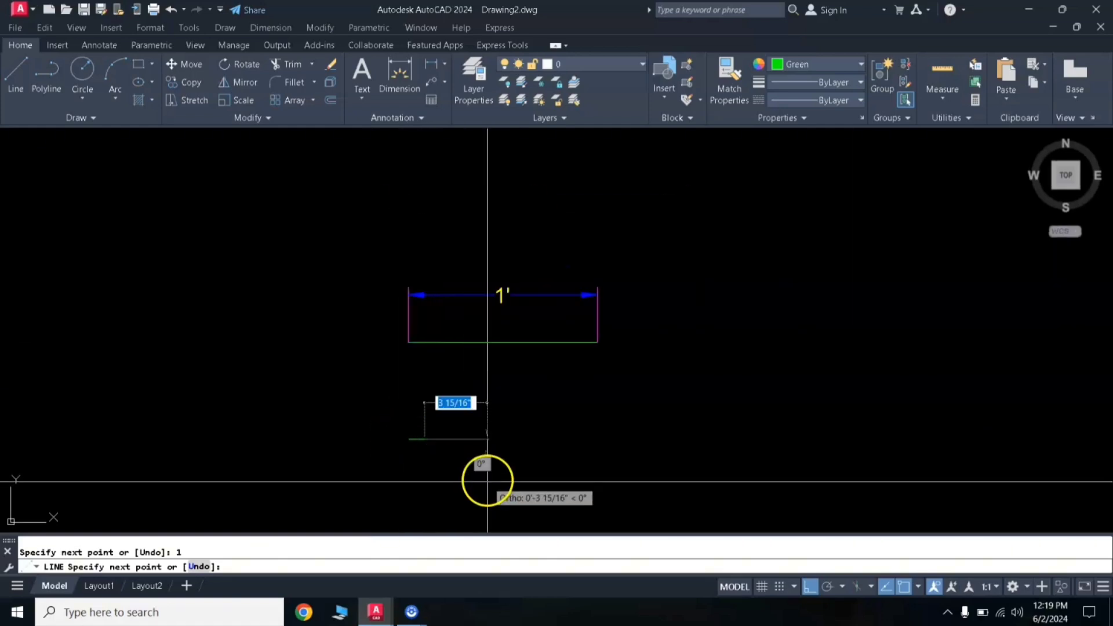
{"action": "key", "text": "Return"}
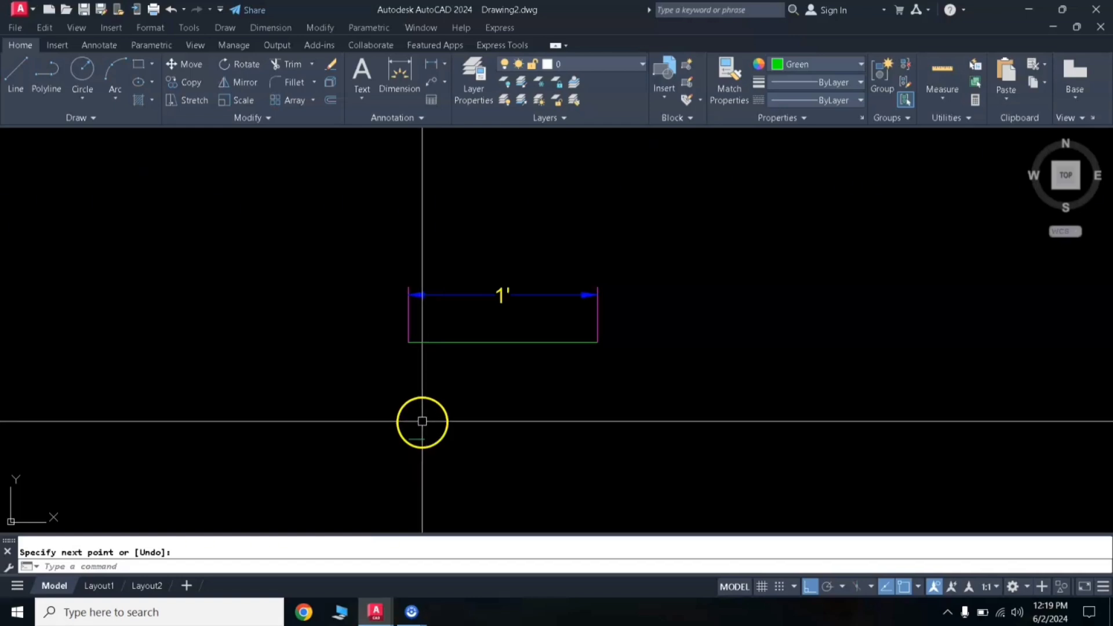
Erase the short line below the dimensioned line.
{"action": "scroll", "coordinate": [423, 426], "scroll_direction": "up", "scroll_amount": 2}
{"action": "left_click", "coordinate": [447, 434]}
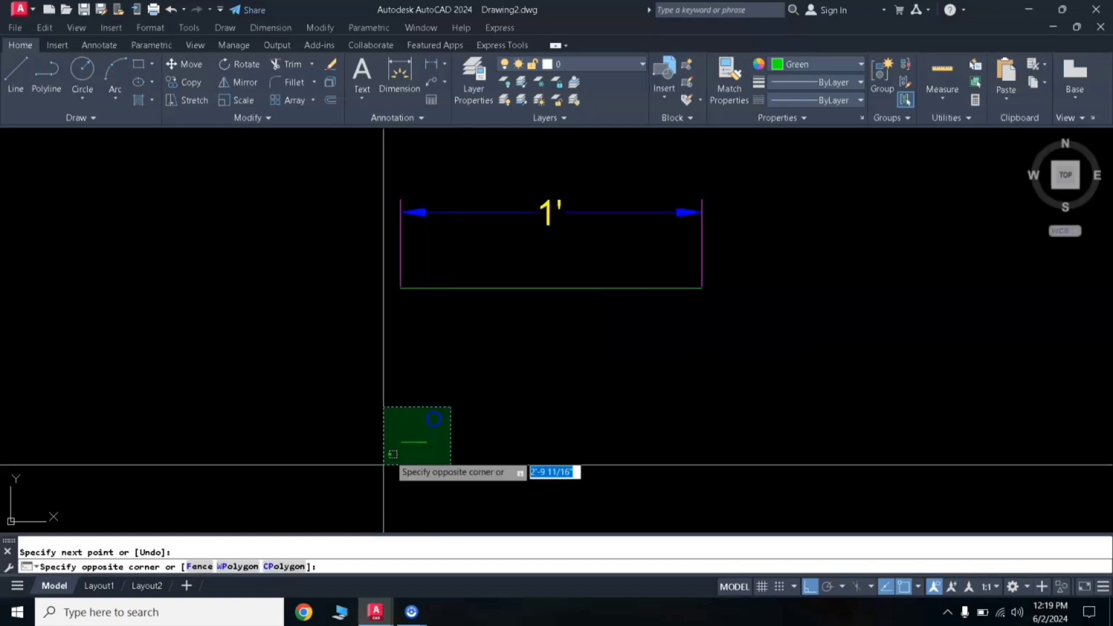
{"action": "left_click", "coordinate": [376, 483]}
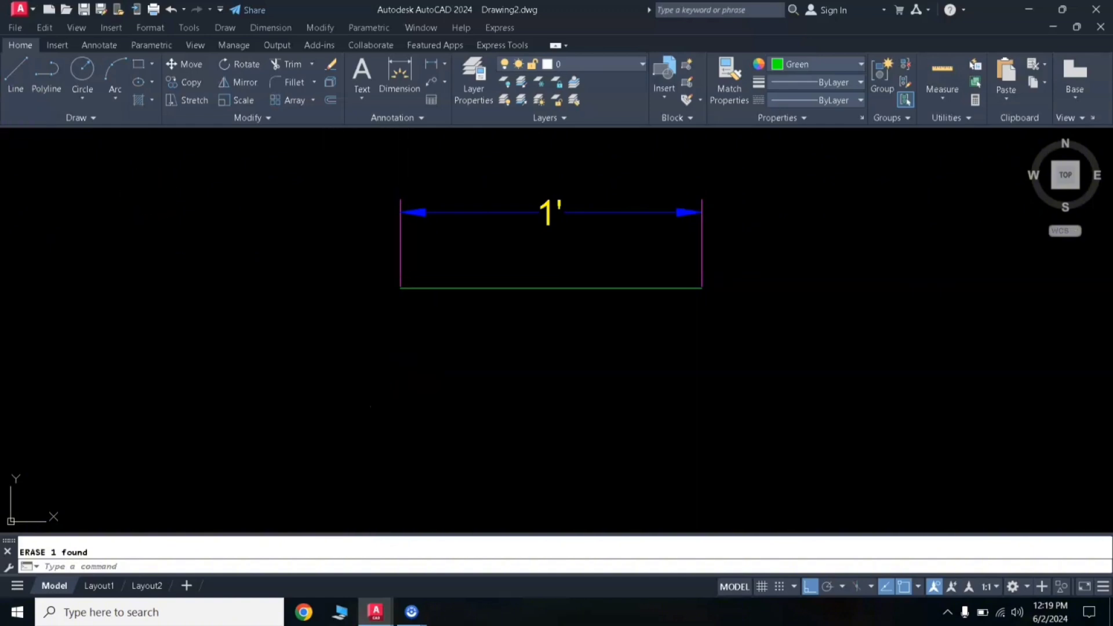
Draw a horizontal line 1' long below the dimensioned line, aligned with its start.
{"action": "left_click", "coordinate": [17, 79]}
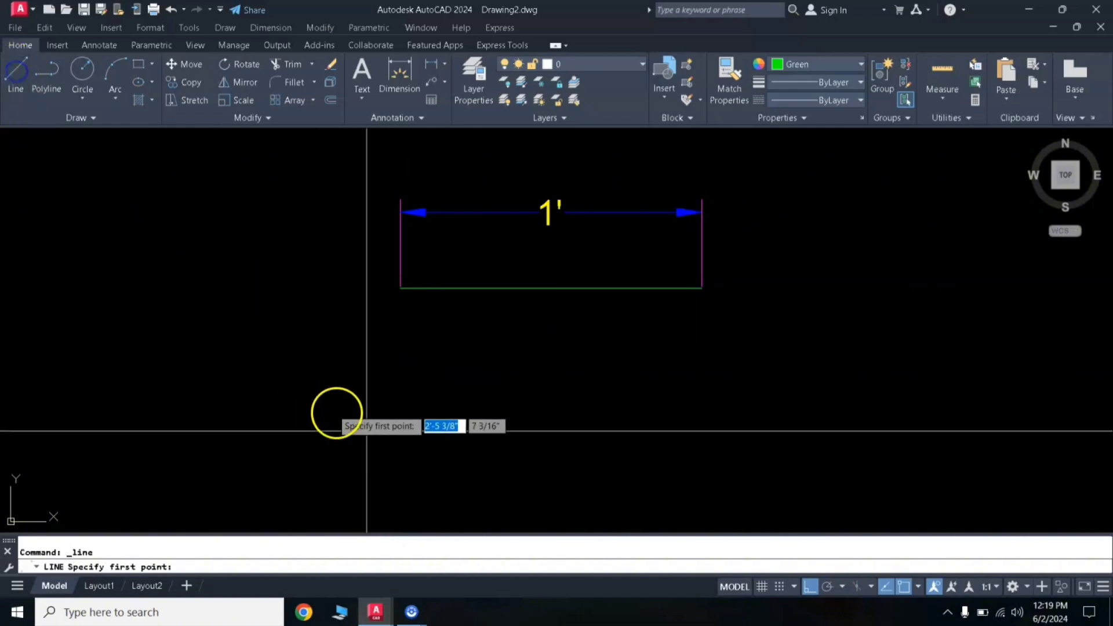
{"action": "left_click", "coordinate": [398, 426]}
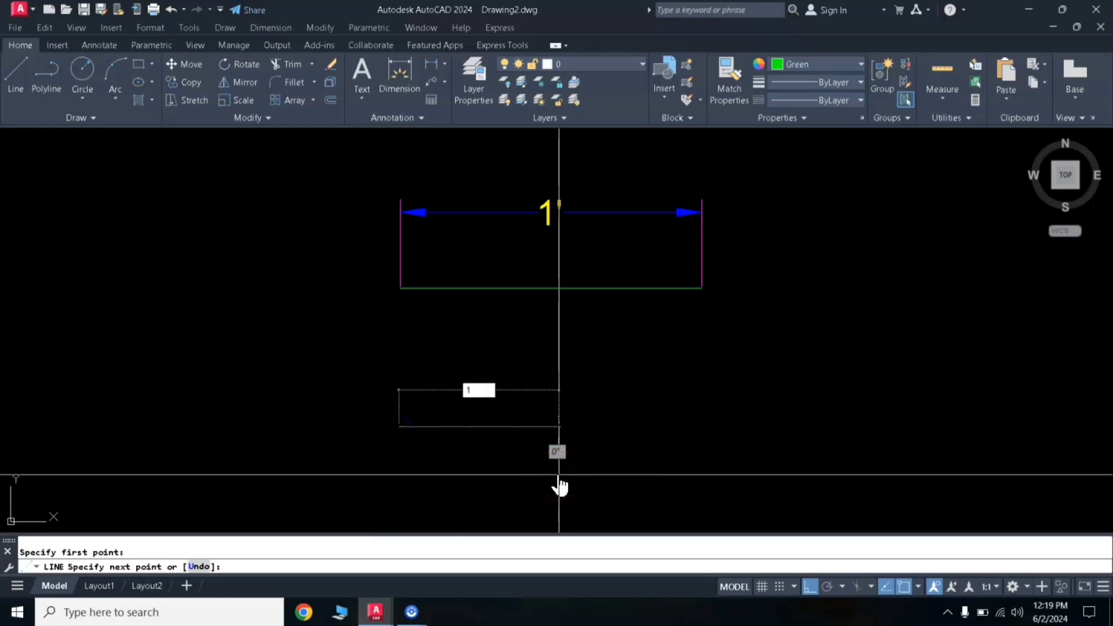
{"action": "type", "text": "1'"}
{"action": "key", "text": "Return"}
{"action": "right_click", "coordinate": [710, 350]}
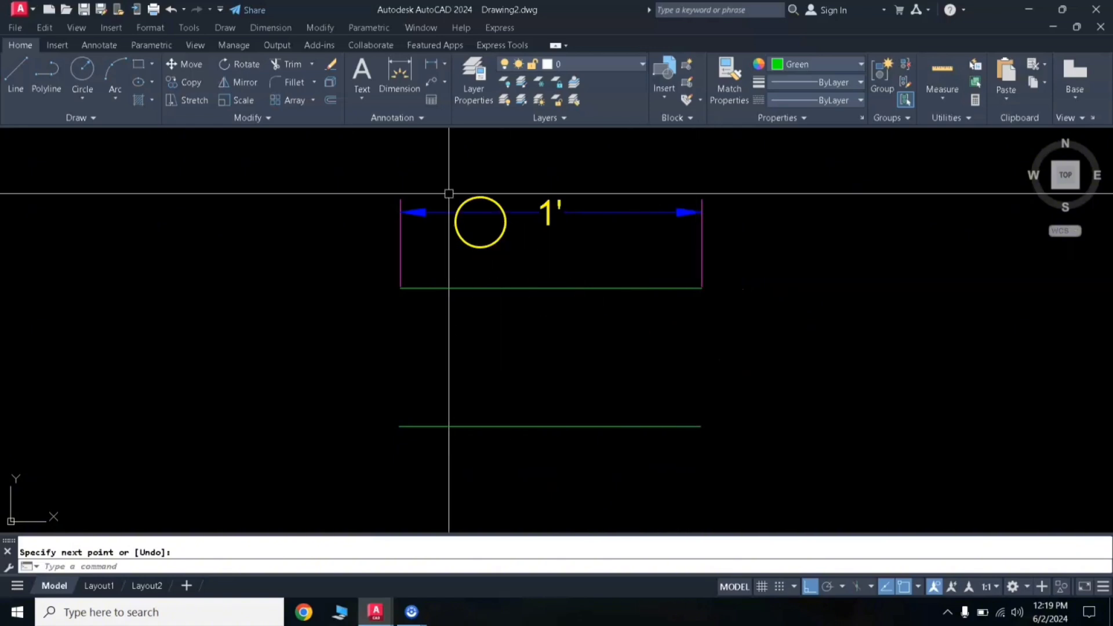
Add a linear dimension between the endpoints of the second horizontal line, placing it above that line.
{"action": "left_click", "coordinate": [433, 69]}
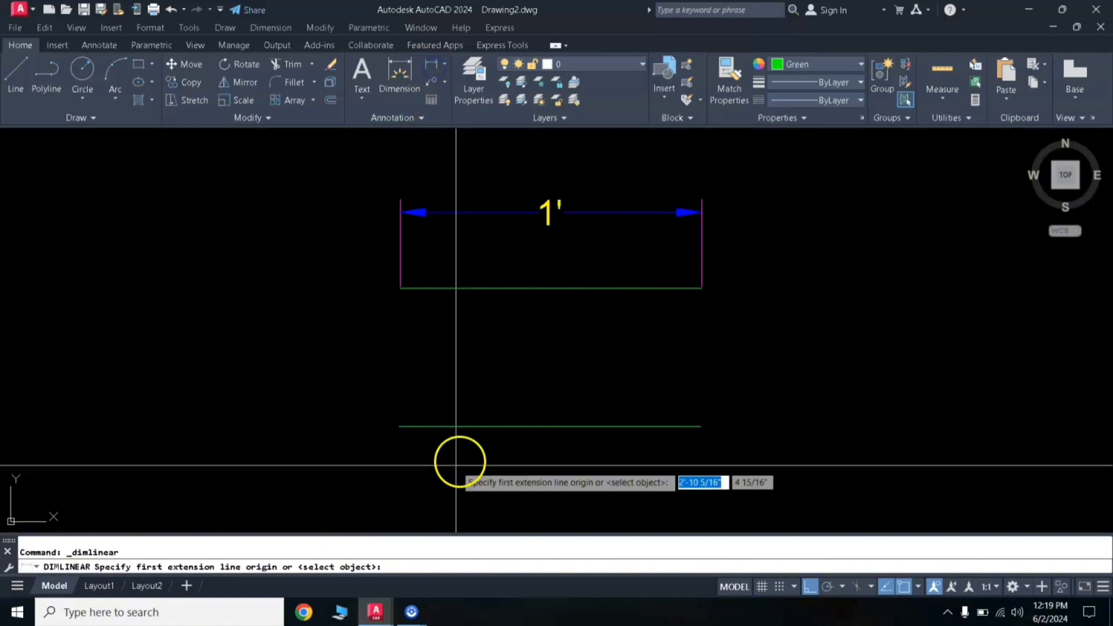
{"action": "left_click", "coordinate": [399, 428]}
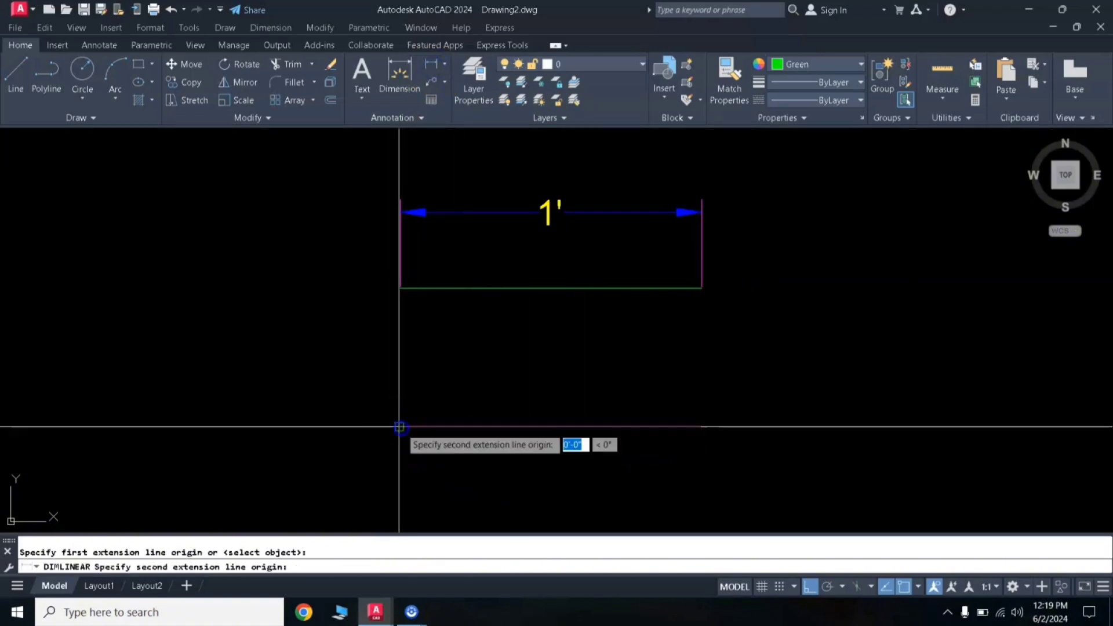
{"action": "left_click", "coordinate": [701, 427]}
{"action": "left_click", "coordinate": [698, 386]}
Draw a third horizontal line below the two dimensioned lines, aligned with their starts, entering its length as 12 without a unit mark.
{"action": "scroll", "coordinate": [708, 367], "scroll_direction": "down", "scroll_amount": 2}
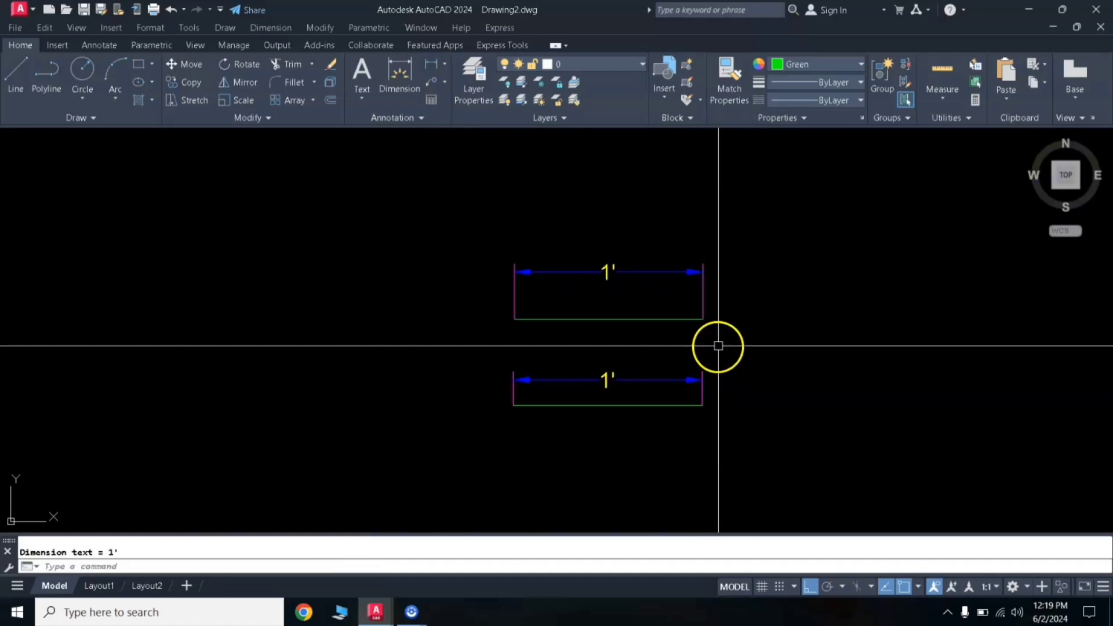
{"action": "middle_click_drag", "start_coordinate": [718, 345], "coordinate": [570, 303]}
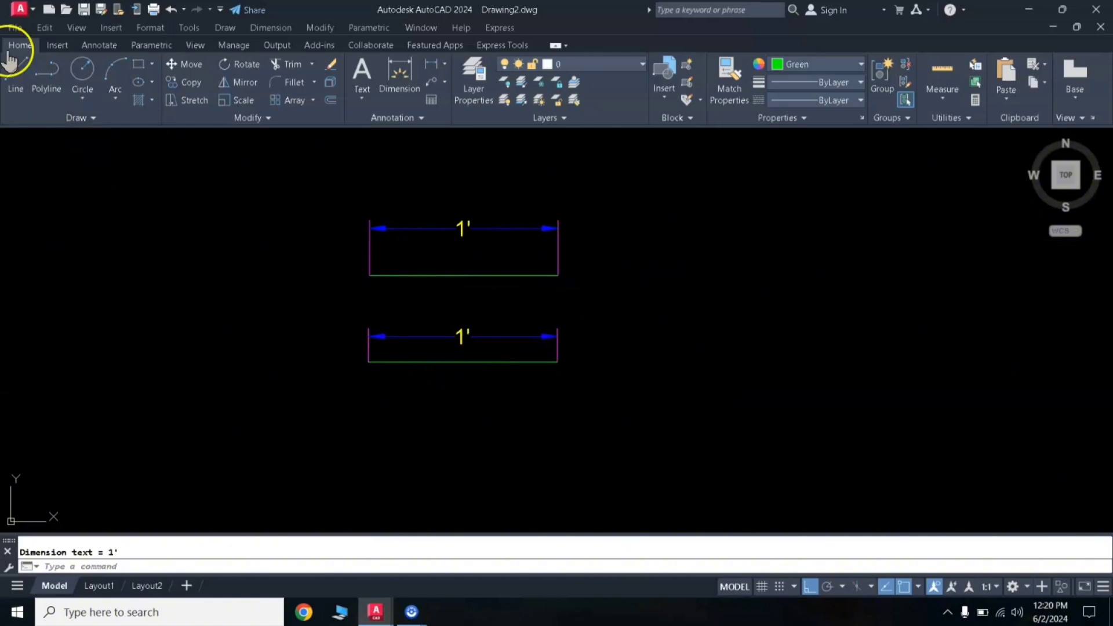
{"action": "left_click", "coordinate": [16, 72]}
{"action": "left_click", "coordinate": [368, 441]}
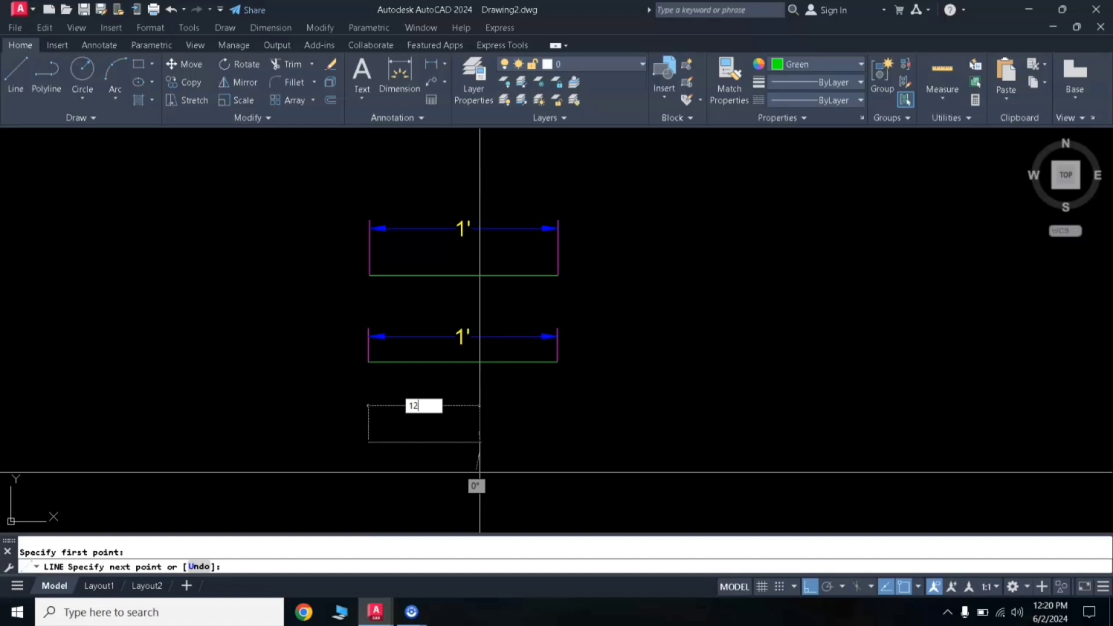
{"action": "key", "text": "Return"}
{"action": "key", "text": "Return"}
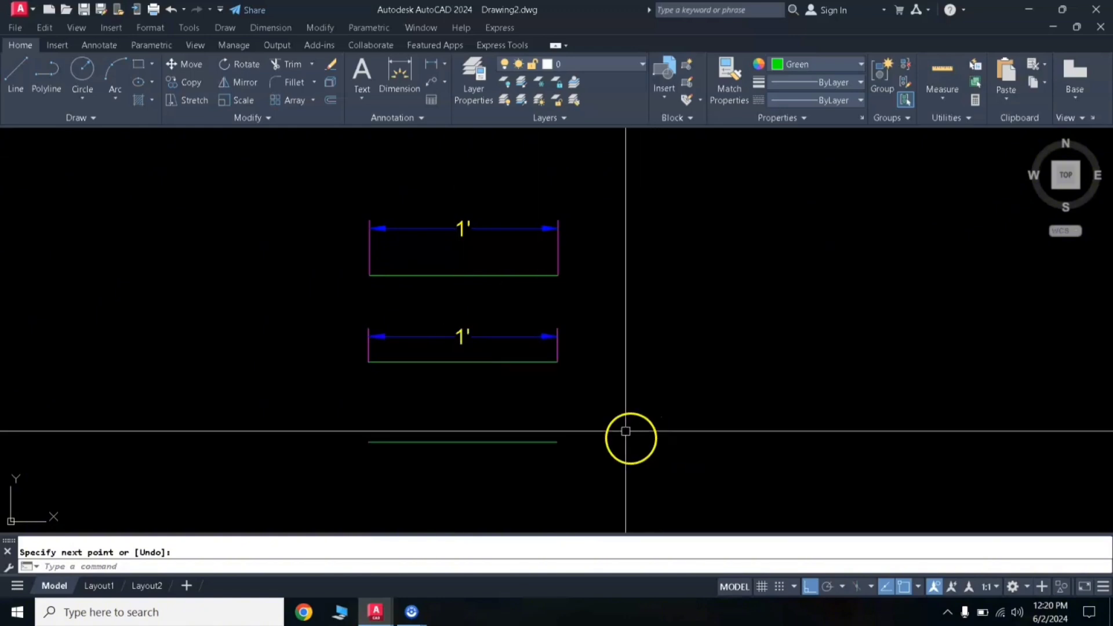
Dimension the third horizontal line from end to end with a linear dimension placed above it.
{"action": "left_click", "coordinate": [400, 71]}
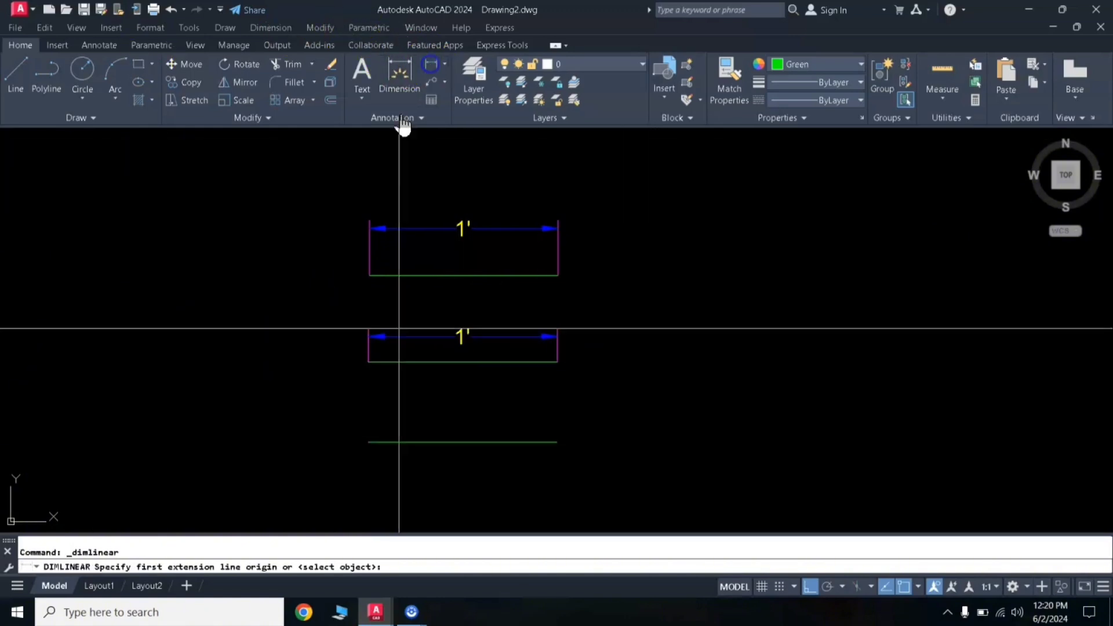
{"action": "left_click", "coordinate": [369, 442]}
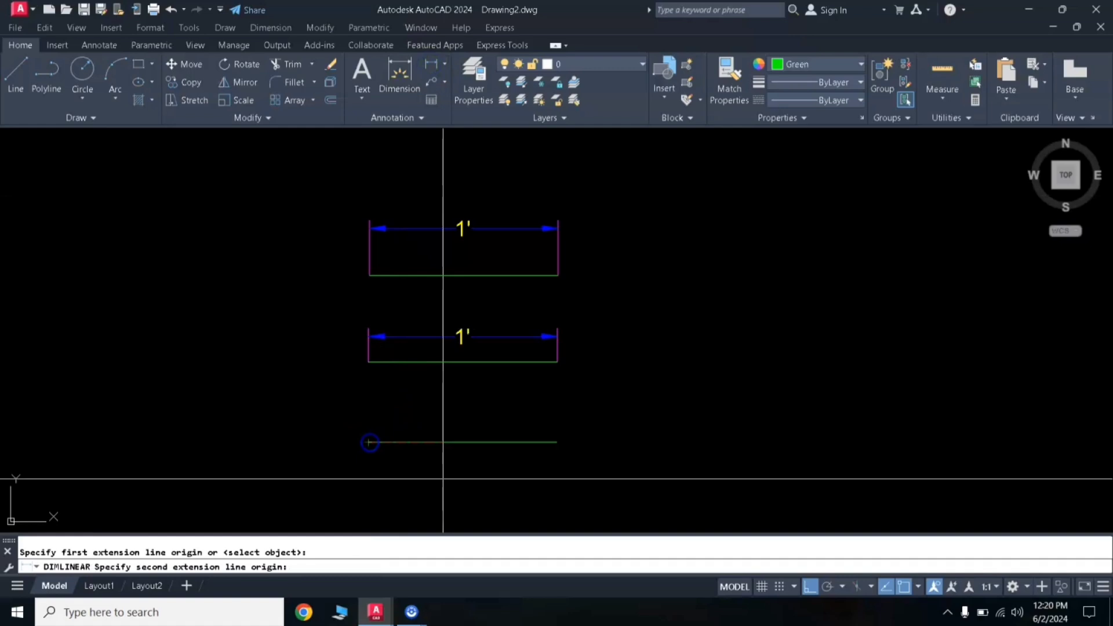
{"action": "left_click", "coordinate": [558, 443]}
{"action": "left_click", "coordinate": [558, 410]}
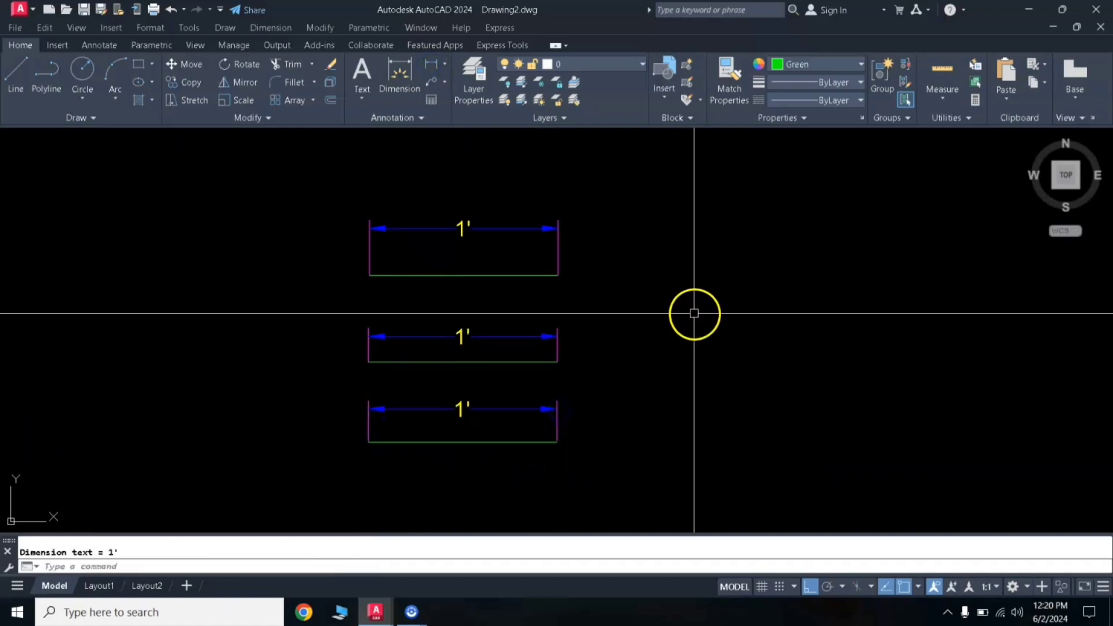
Draw a fourth horizontal line below the three dimensioned lines, entering its length in decimal feet as 1.5'.
{"action": "mouse_move", "coordinate": [691, 318]}
{"action": "middle_mouse_down"}
{"action": "mouse_move", "coordinate": [576, 318]}
{"action": "mouse_move", "coordinate": [614, 278]}
{"action": "middle_mouse_up"}
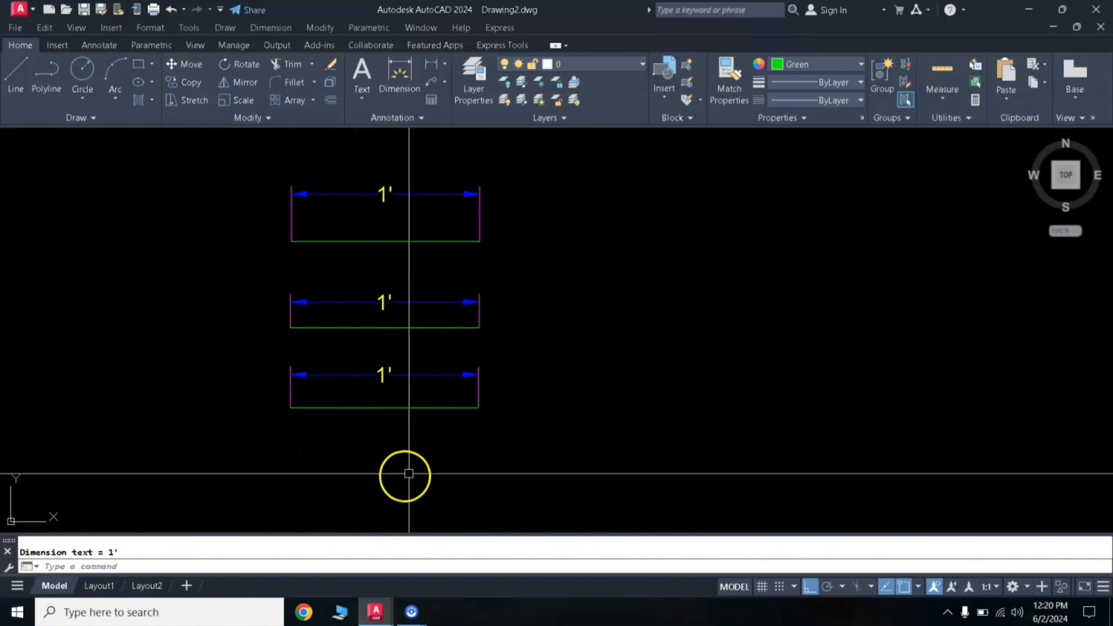
{"action": "left_click", "coordinate": [16, 78]}
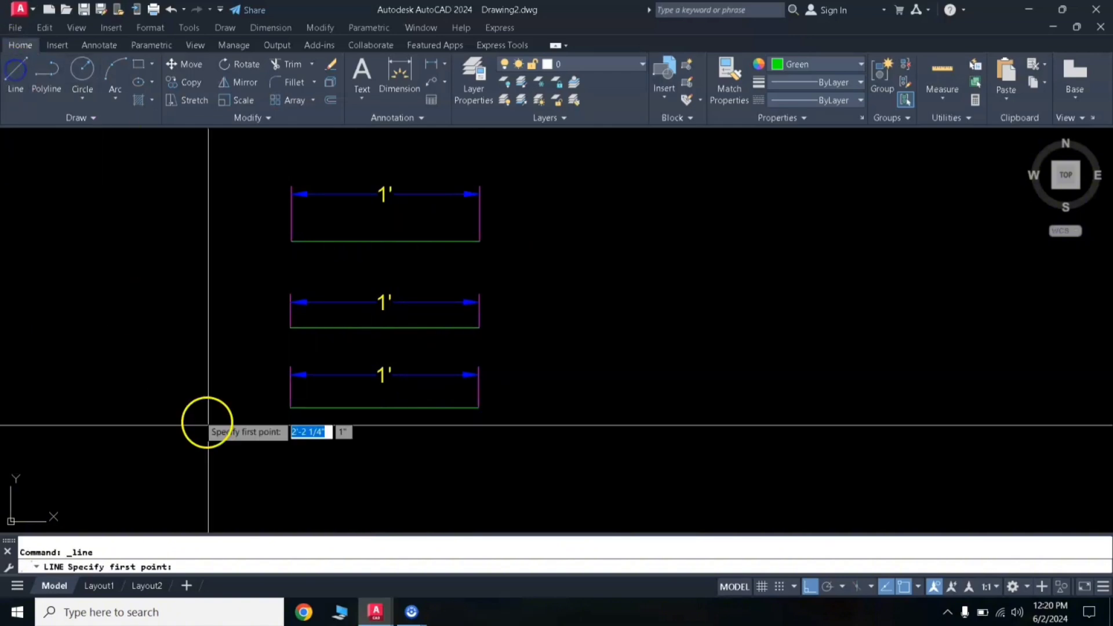
{"action": "left_click", "coordinate": [292, 492]}
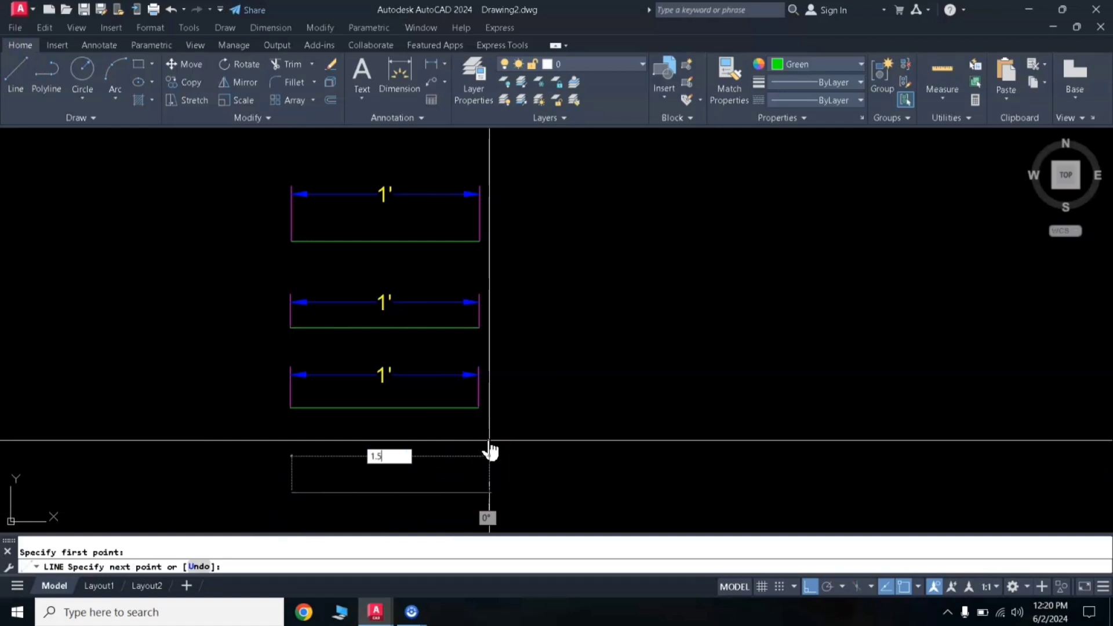
{"action": "key", "text": "Return"}
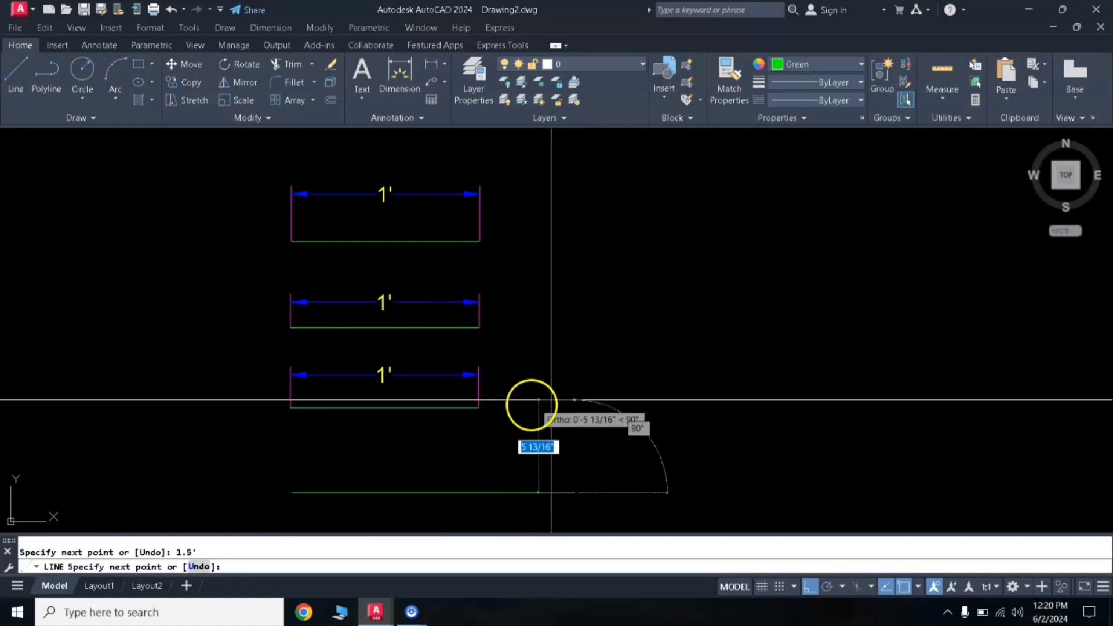
{"action": "key", "text": "Return"}
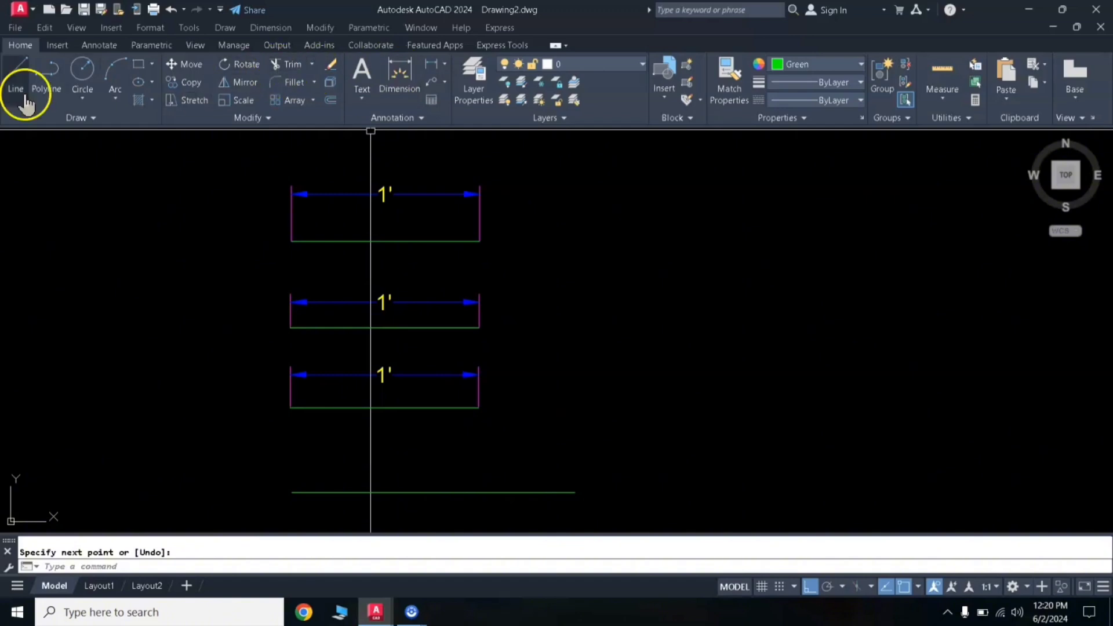
Add a linear dimension above the 1.5' line, spanning its two endpoints.
{"action": "left_click", "coordinate": [432, 65]}
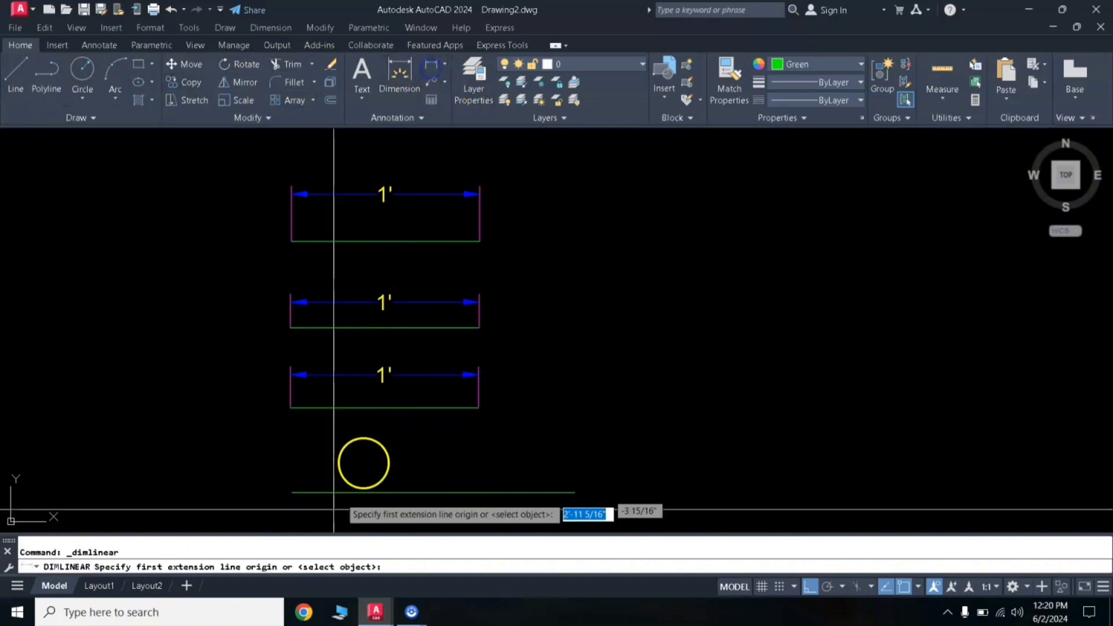
{"action": "left_click", "coordinate": [300, 494]}
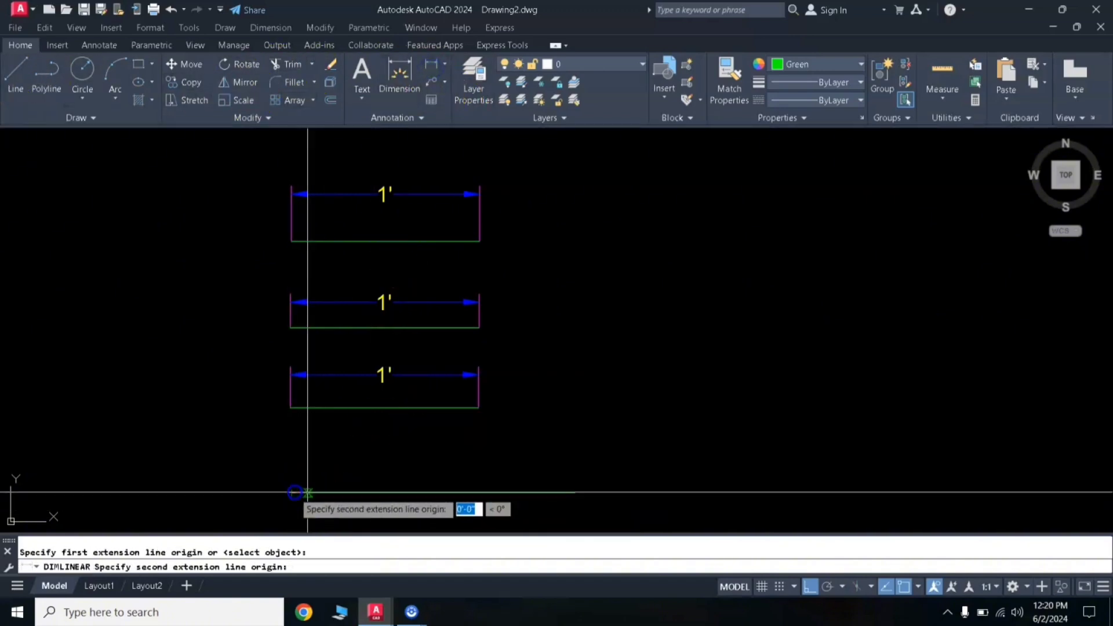
{"action": "left_click", "coordinate": [574, 493]}
{"action": "left_click", "coordinate": [578, 465]}
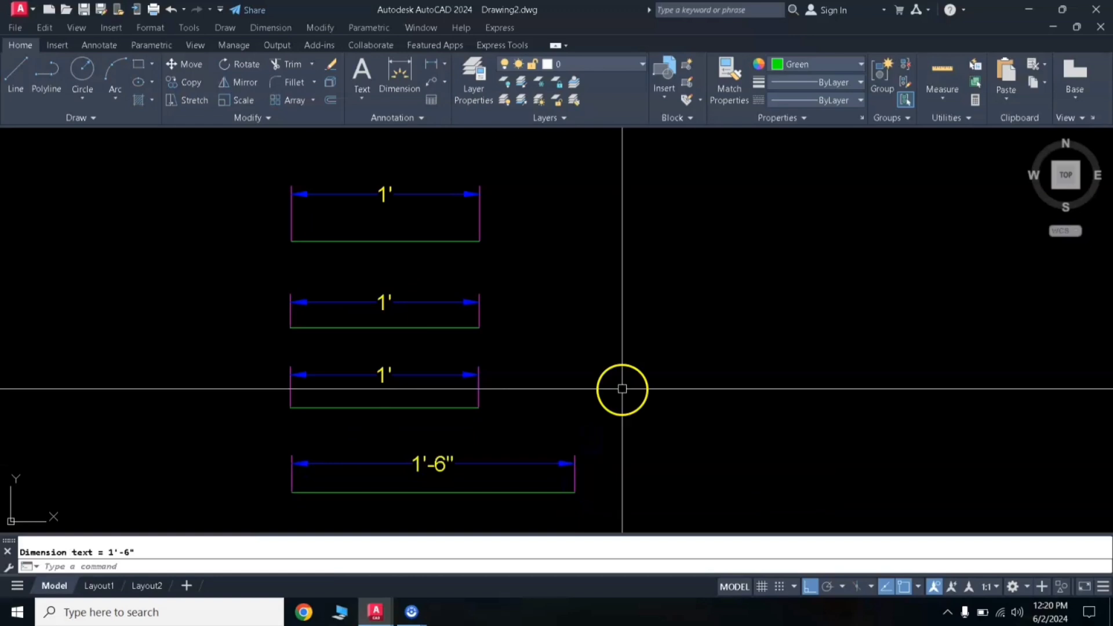
Draw a fifth horizontal line just below the 1.5' line, aligned with its start, entering its length as 1'6.
{"action": "middle_click_drag", "start_coordinate": [622, 387], "coordinate": [629, 357]}
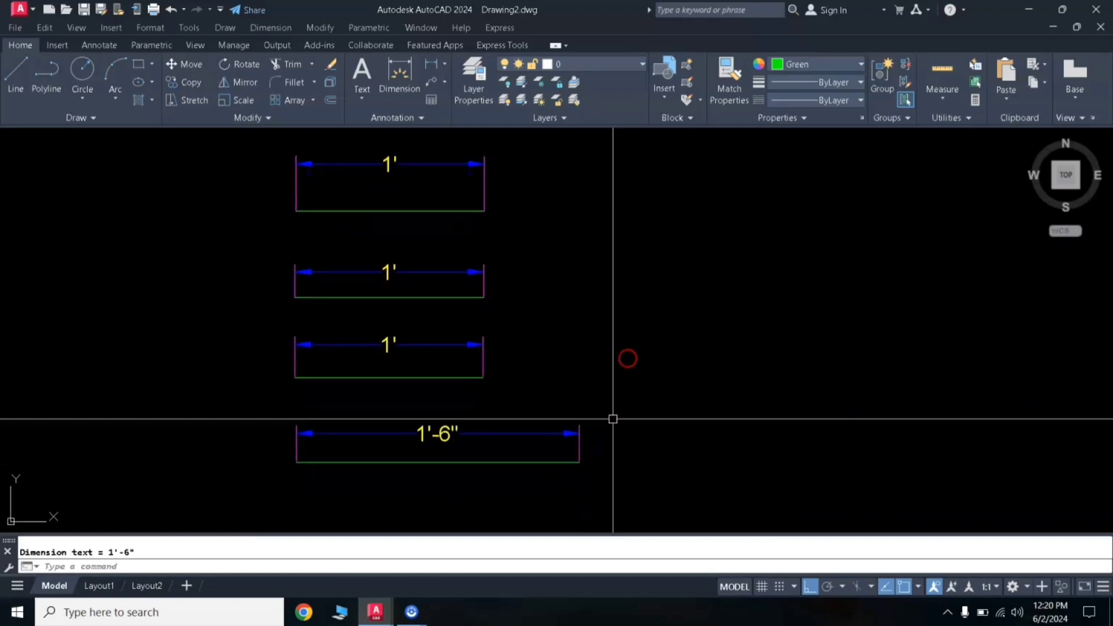
{"action": "type", "text": "l"}
{"action": "key", "text": "Return"}
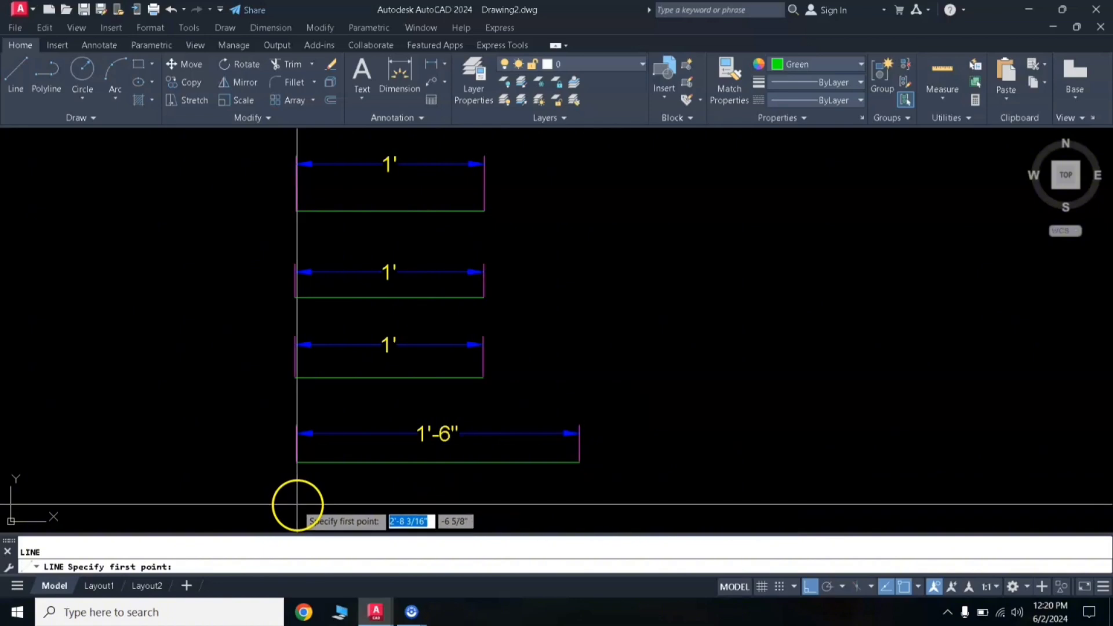
{"action": "left_click", "coordinate": [297, 464]}
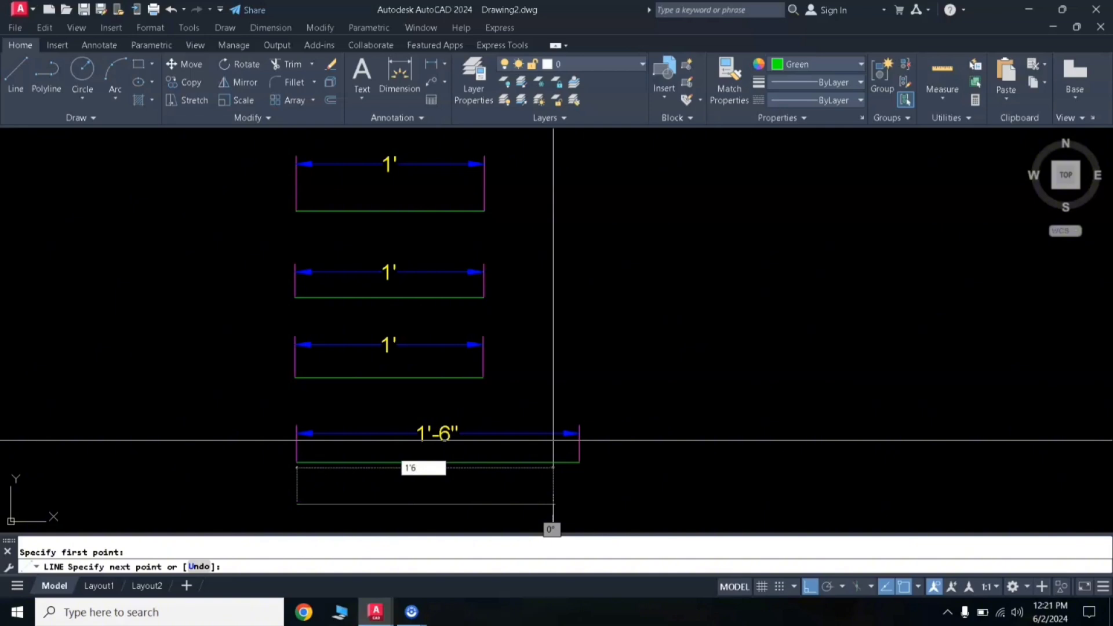
{"action": "key", "text": "Return"}
{"action": "key", "text": "Return"}
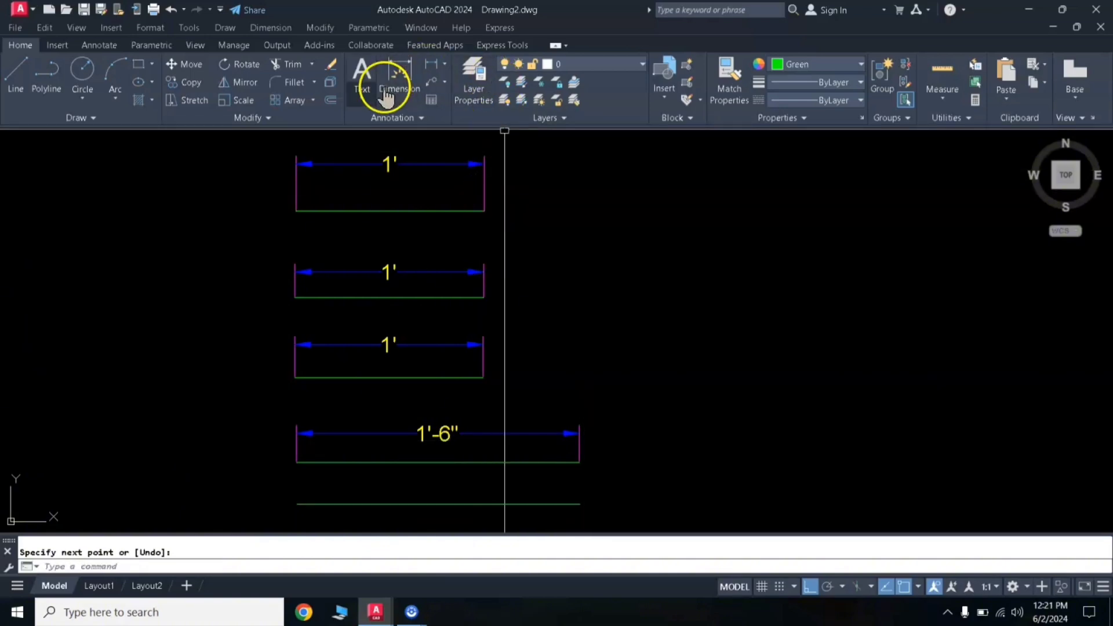
Place a linear dimension between the ends of the lowest line, just above it.
{"action": "left_click", "coordinate": [418, 74]}
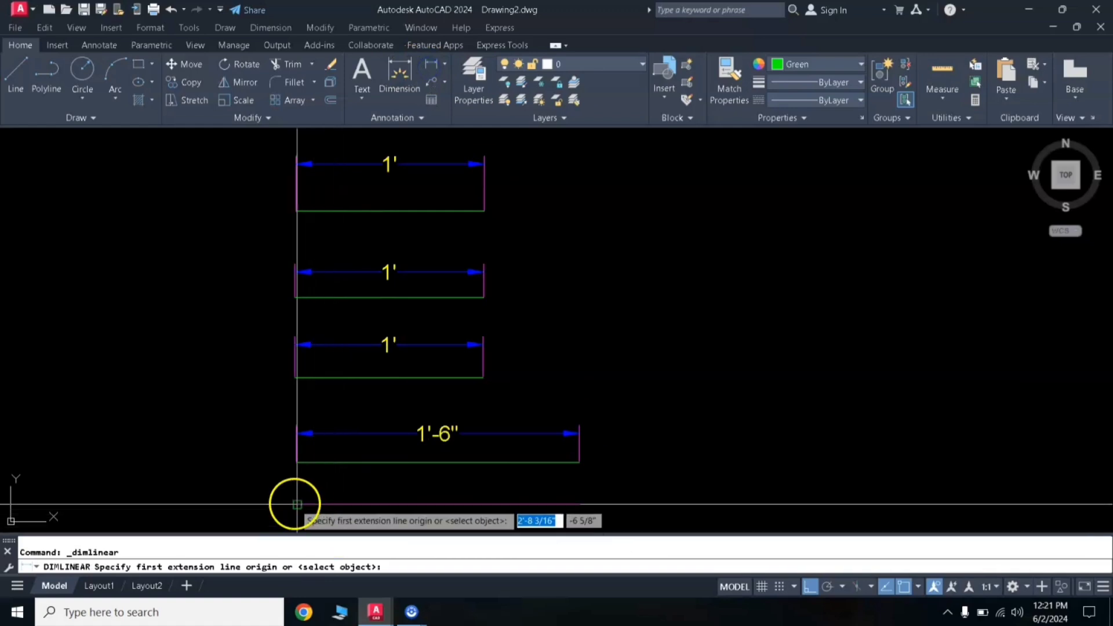
{"action": "left_click", "coordinate": [297, 504]}
{"action": "left_click", "coordinate": [580, 504]}
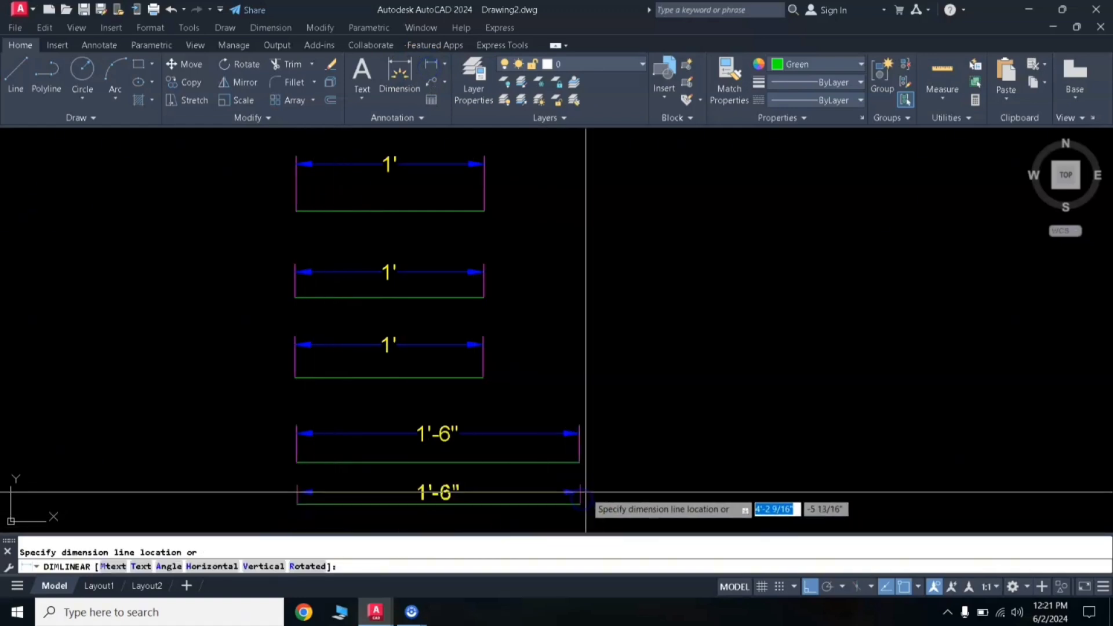
{"action": "left_click", "coordinate": [584, 482]}
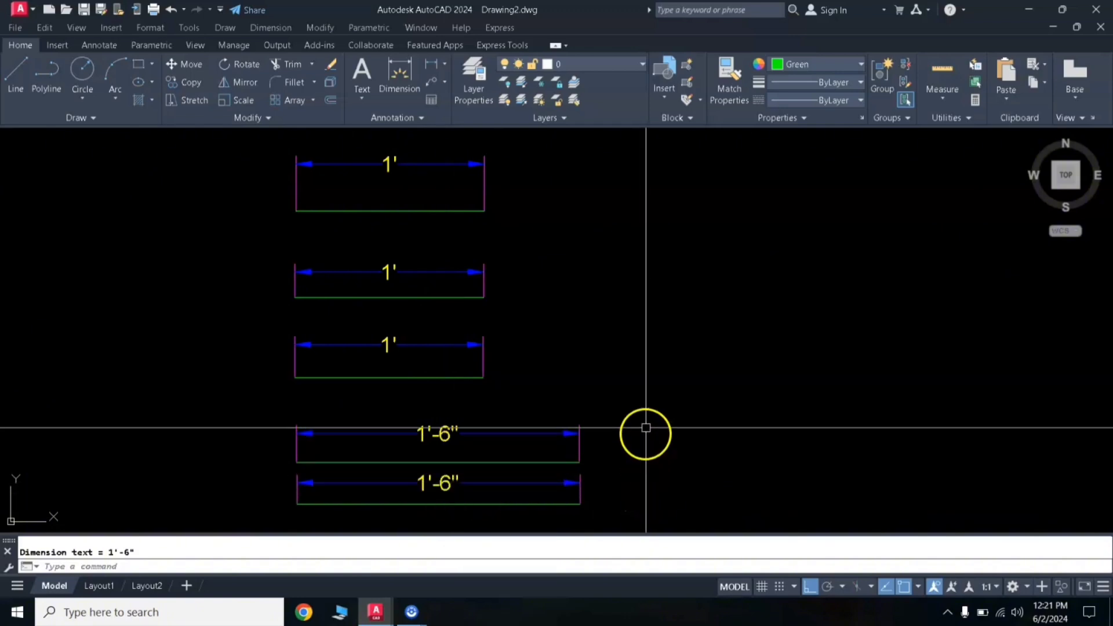
Start a rectangle outline in the empty area to the right of the dimensioned lines with a 5' horizontal bottom edge.
{"action": "scroll", "coordinate": [651, 418], "scroll_direction": "down", "scroll_amount": 2}
{"action": "middle_click_drag", "start_coordinate": [727, 368], "coordinate": [348, 342]}
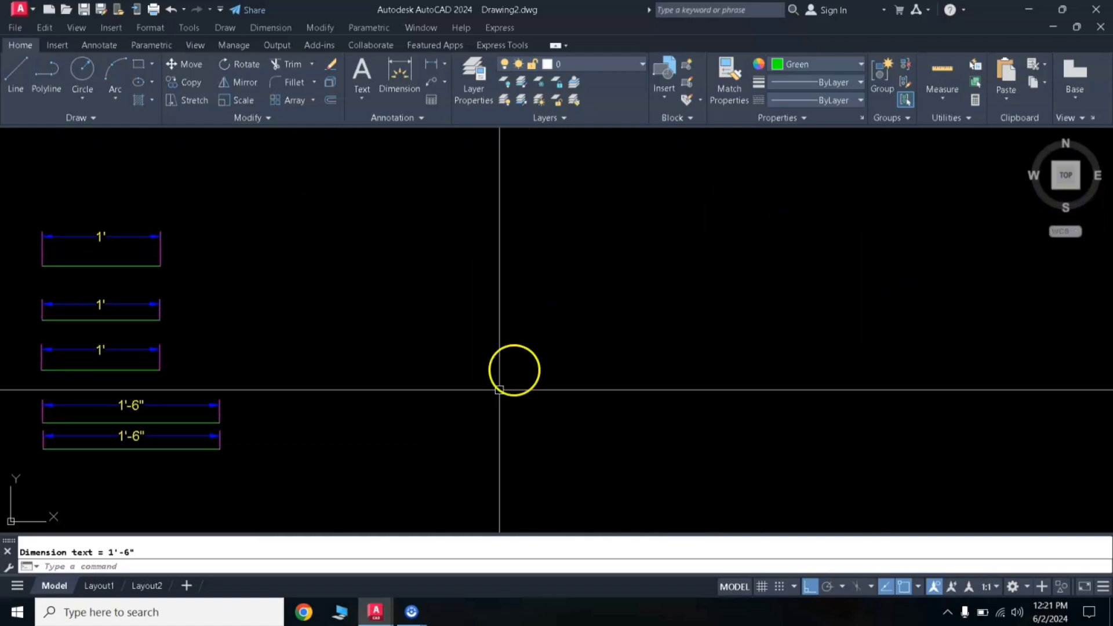
{"action": "left_click", "coordinate": [24, 69]}
{"action": "left_click", "coordinate": [414, 464]}
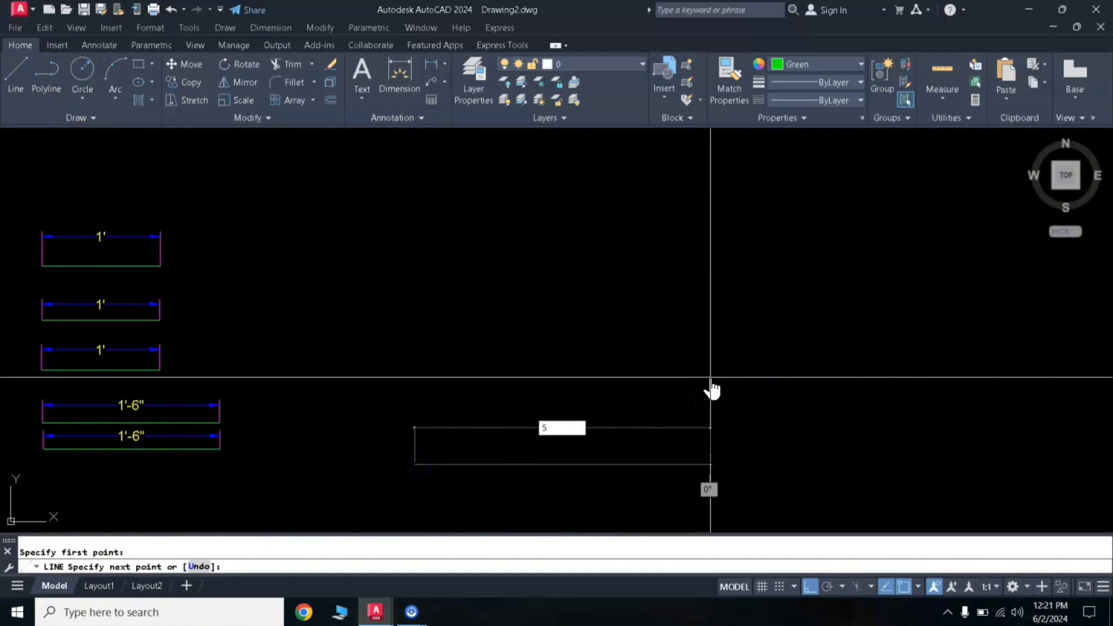
{"action": "type", "text": "5'"}
{"action": "key", "text": "Return"}
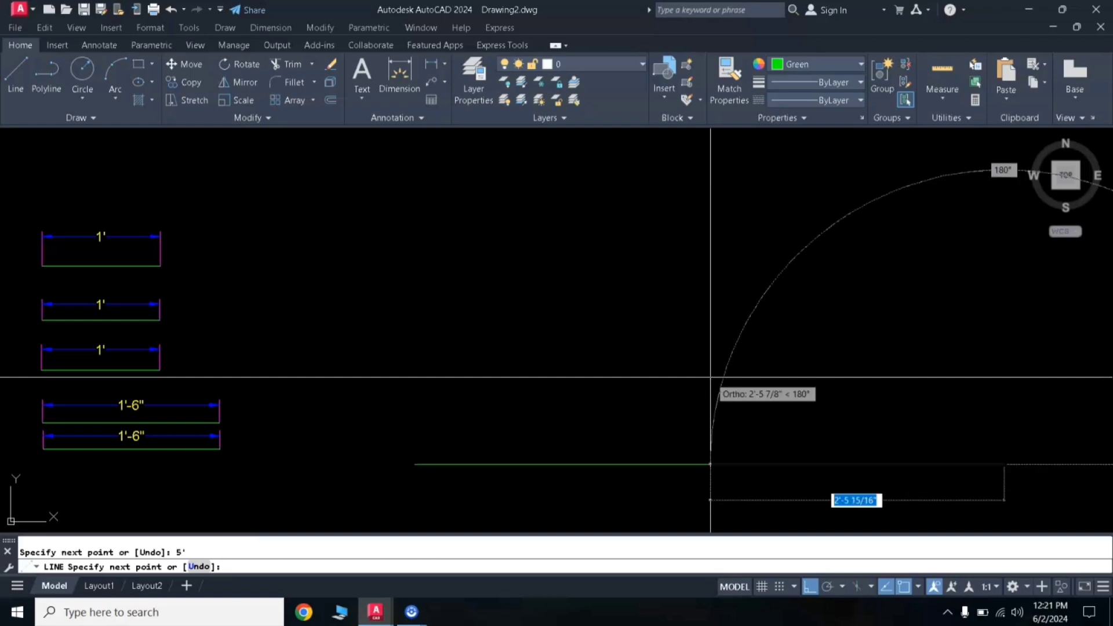
Continue the outline vertically upward from the bottom edge's right end with a 3'6 side.
{"action": "scroll", "coordinate": [786, 368], "scroll_direction": "down", "scroll_amount": 4}
{"action": "middle_click_drag", "start_coordinate": [795, 352], "coordinate": [685, 377]}
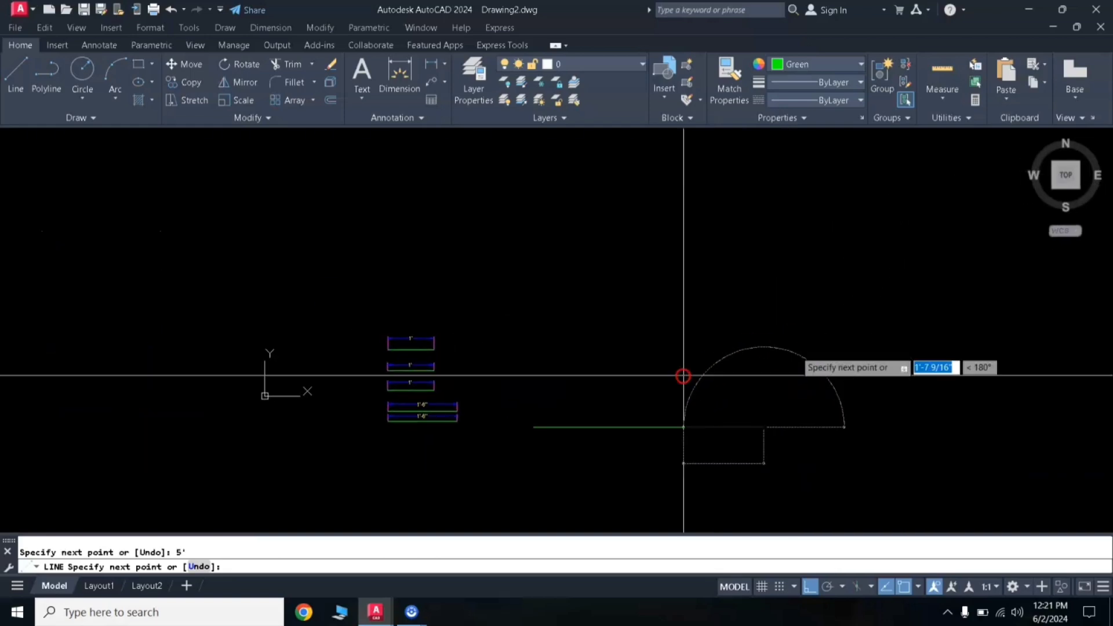
{"action": "scroll", "coordinate": [685, 378], "scroll_direction": "up", "scroll_amount": 2}
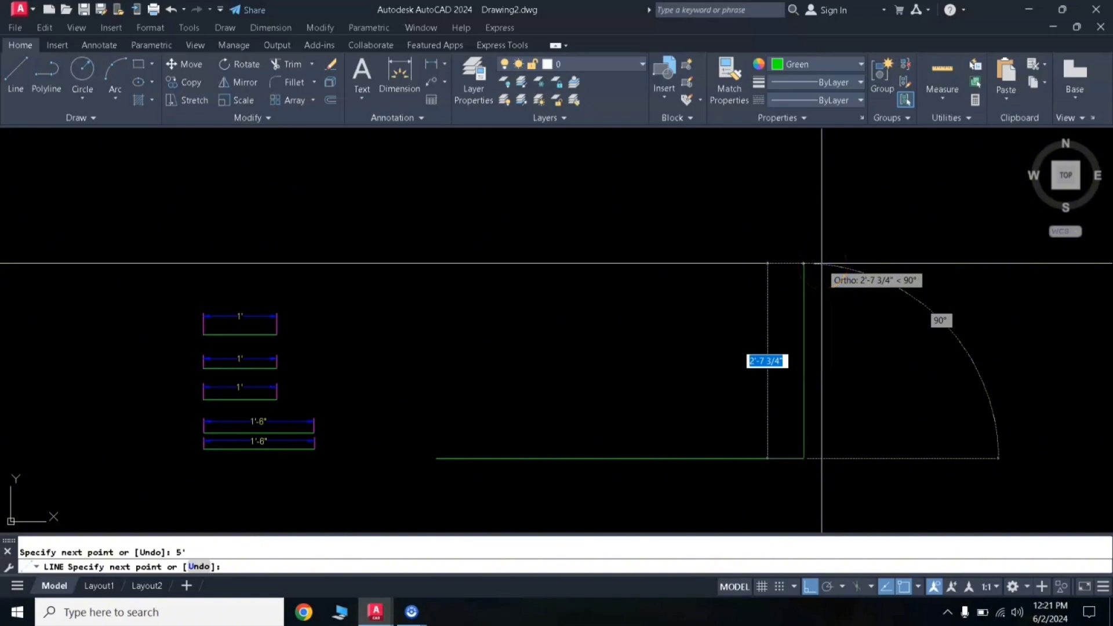
{"action": "type", "text": "3'6"}
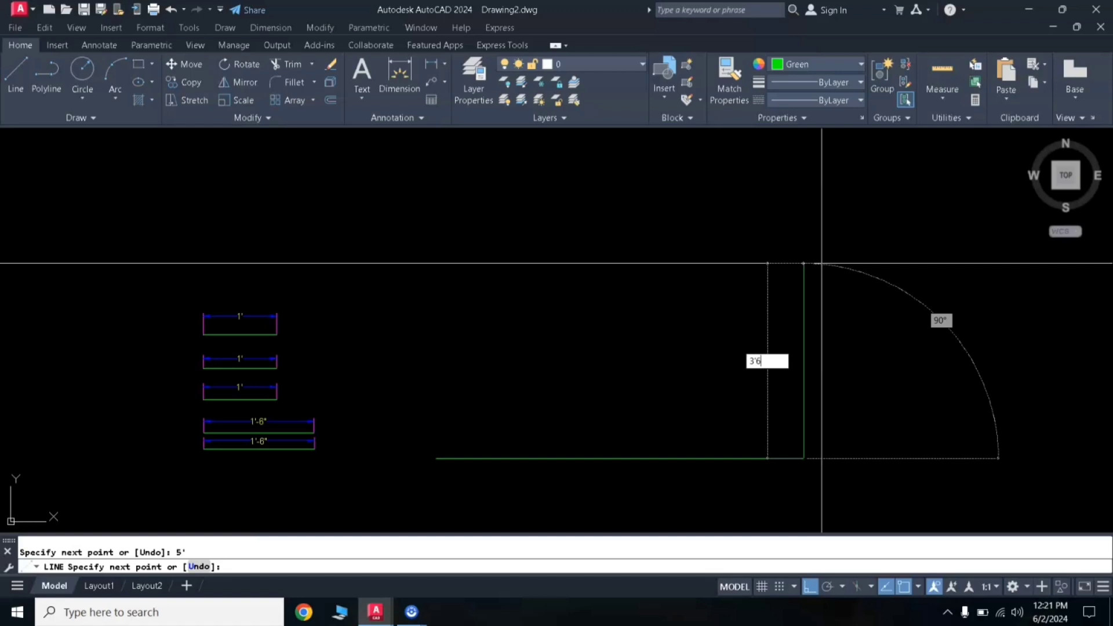
{"action": "key", "text": "Return"}
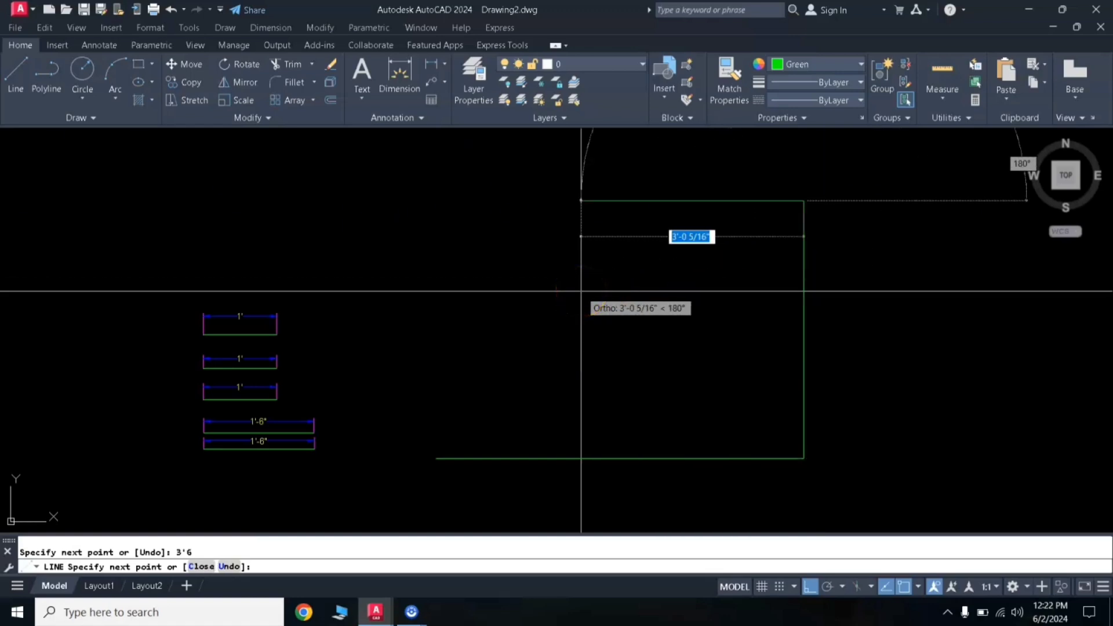
Draw the rectangle's 5' top edge back toward the left and close the outline to its starting point.
{"action": "type", "text": "5"}
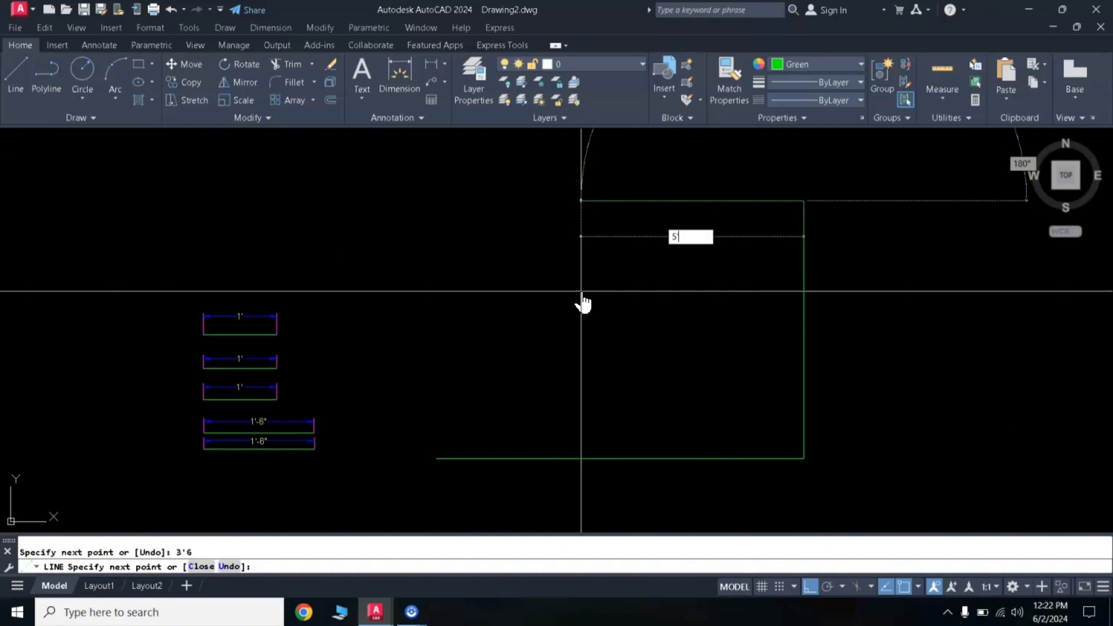
{"action": "type", "text": "'"}
{"action": "key", "text": "Return"}
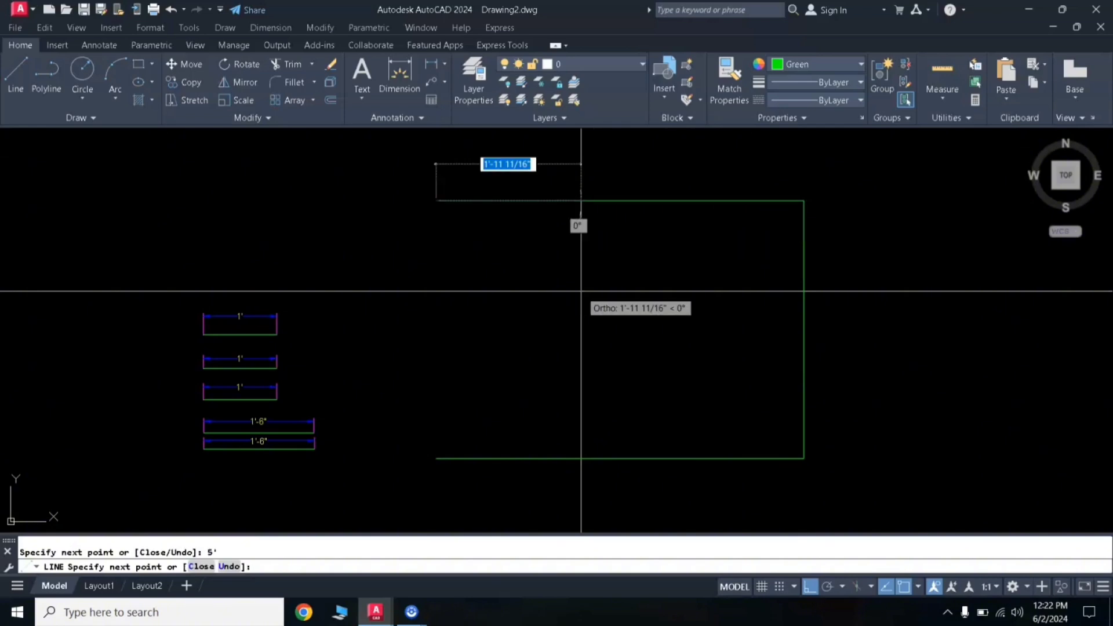
{"action": "type", "text": "c"}
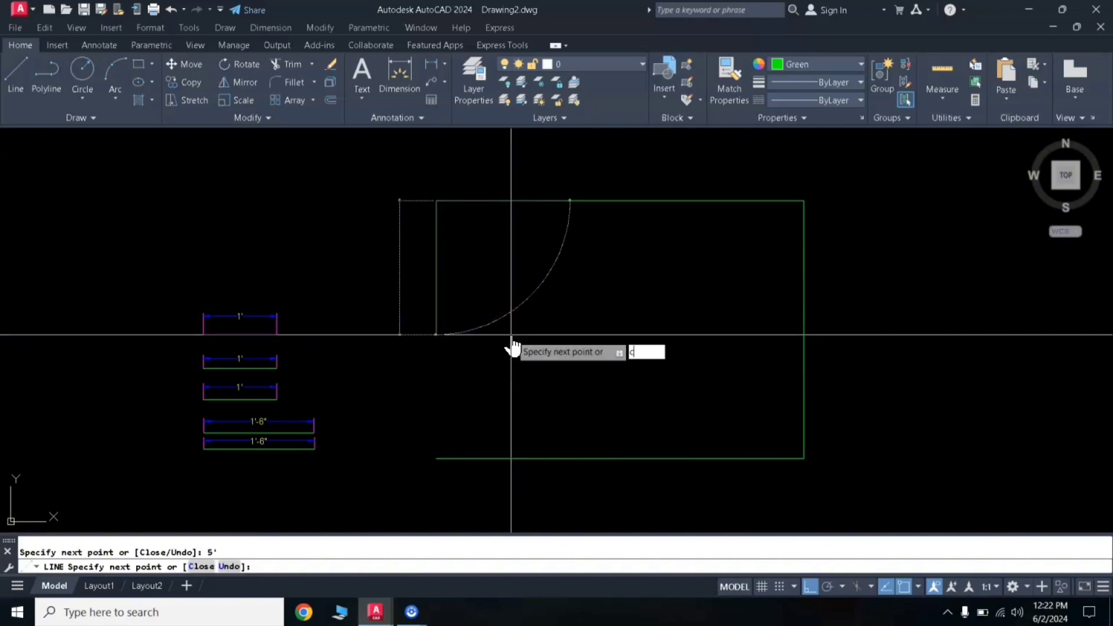
{"action": "key", "text": "Return"}
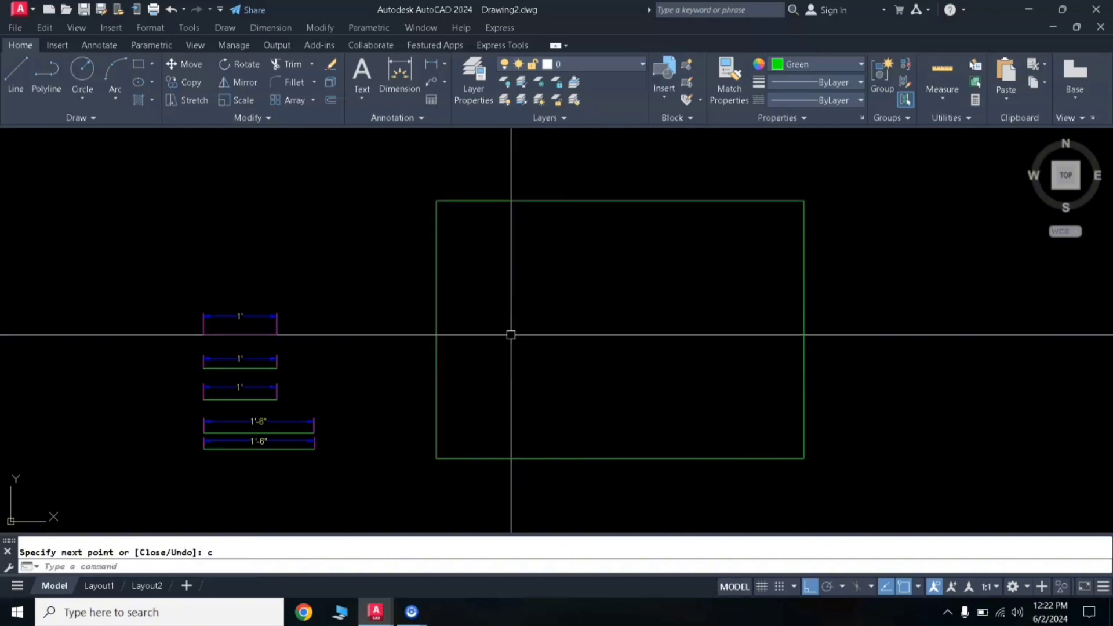
Place a linear dimension between the ends of the rectangle's top edge, with the dimension line above it.
{"action": "left_click", "coordinate": [431, 65]}
{"action": "left_click", "coordinate": [436, 201]}
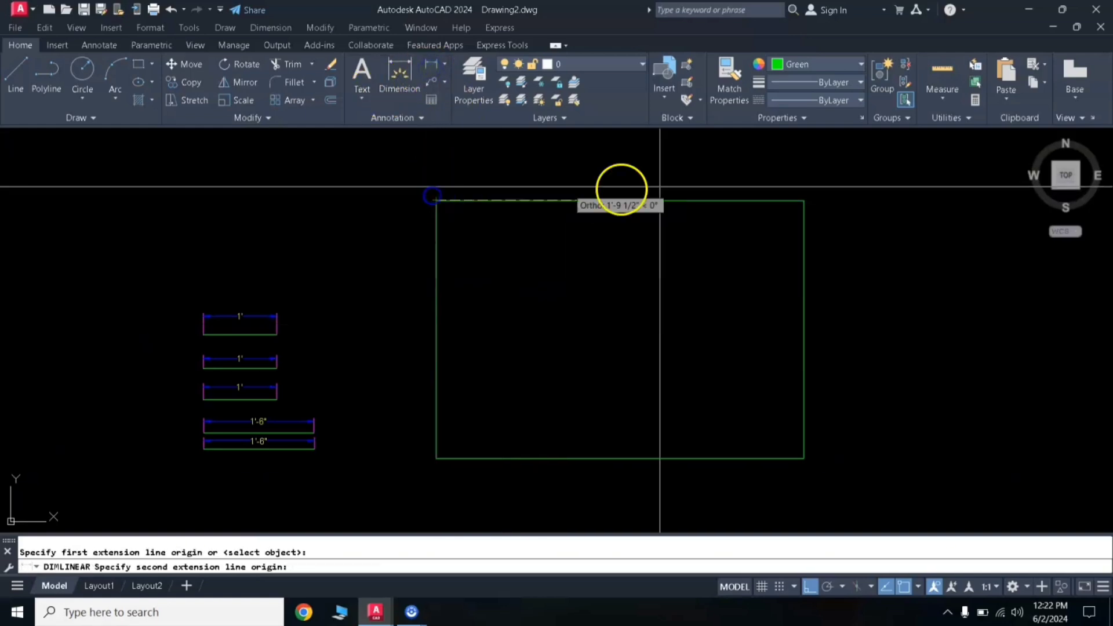
{"action": "left_click", "coordinate": [803, 201]}
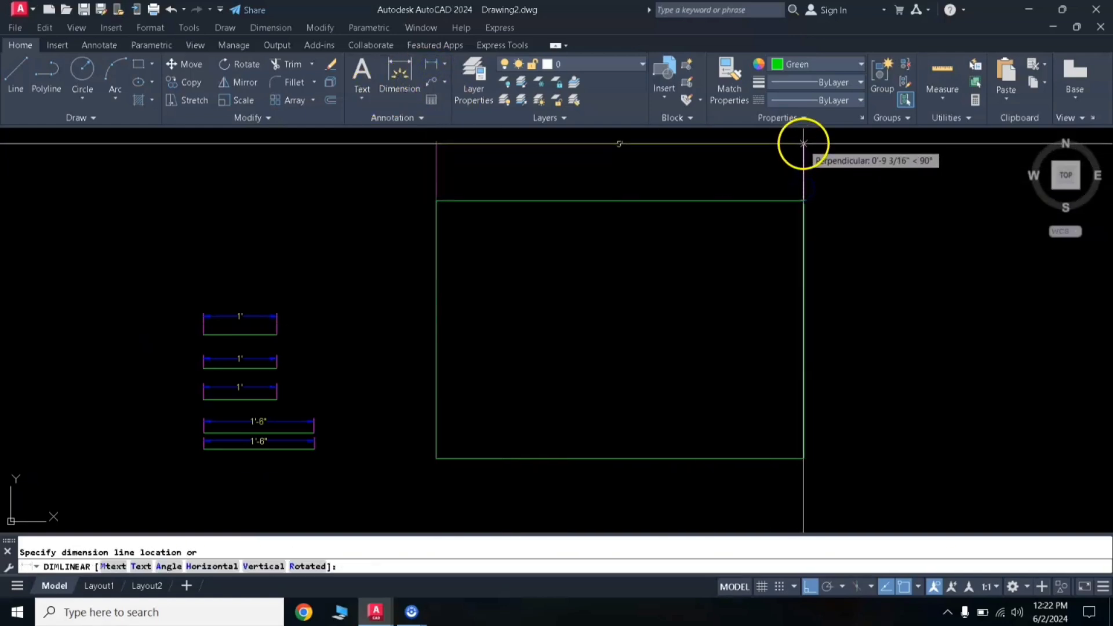
{"action": "left_click", "coordinate": [802, 143]}
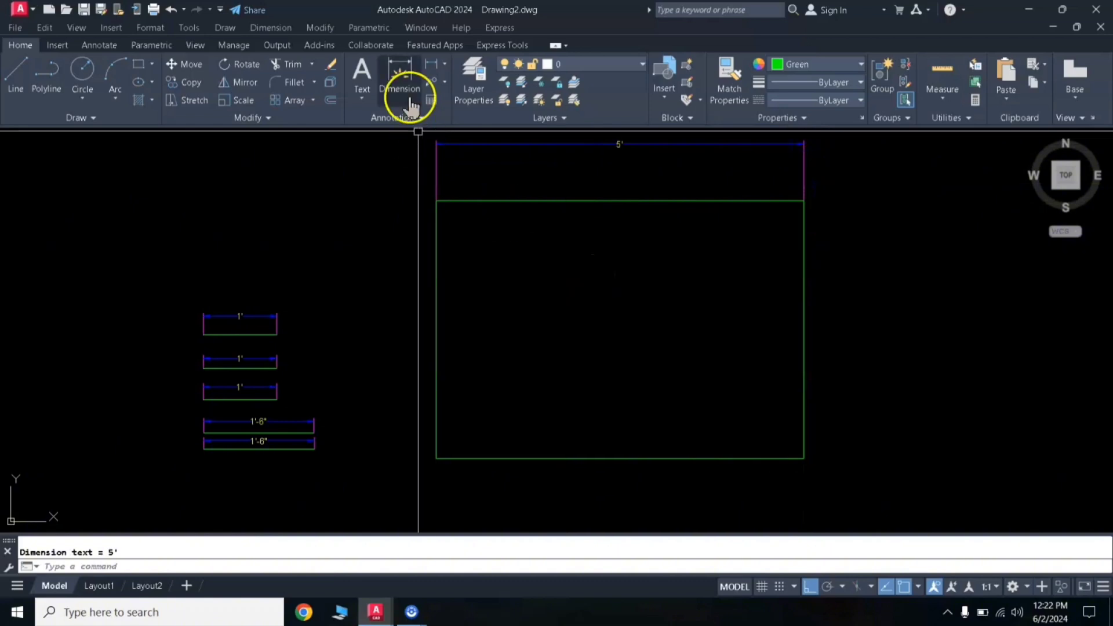
Place a vertical linear dimension along the rectangle's right side, with the dimension line outside the rectangle.
{"action": "left_click", "coordinate": [430, 66]}
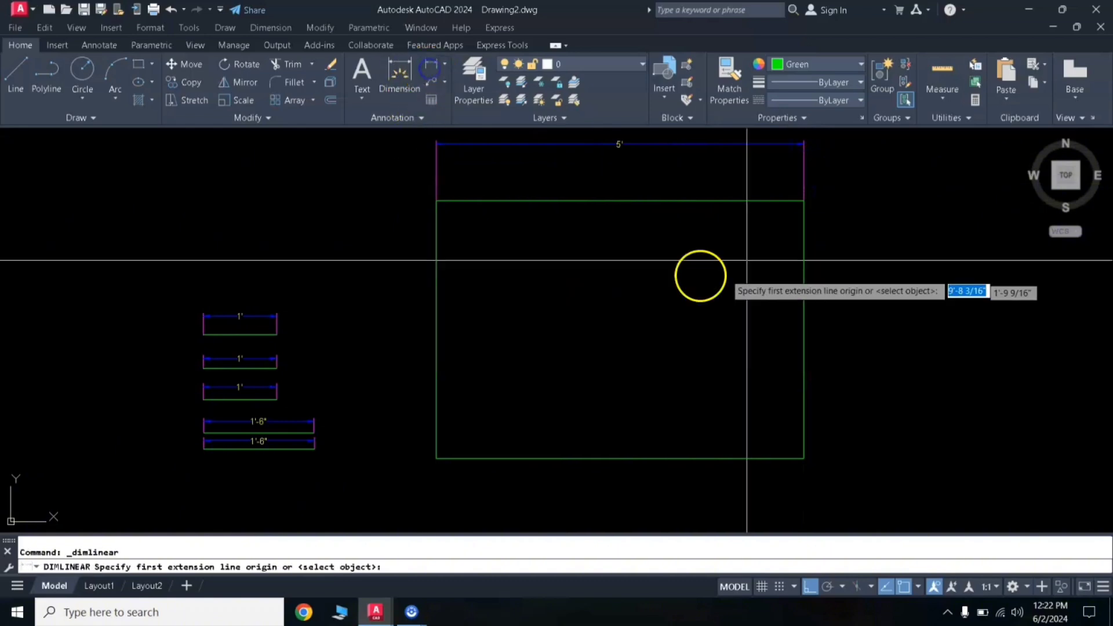
{"action": "left_click", "coordinate": [803, 201]}
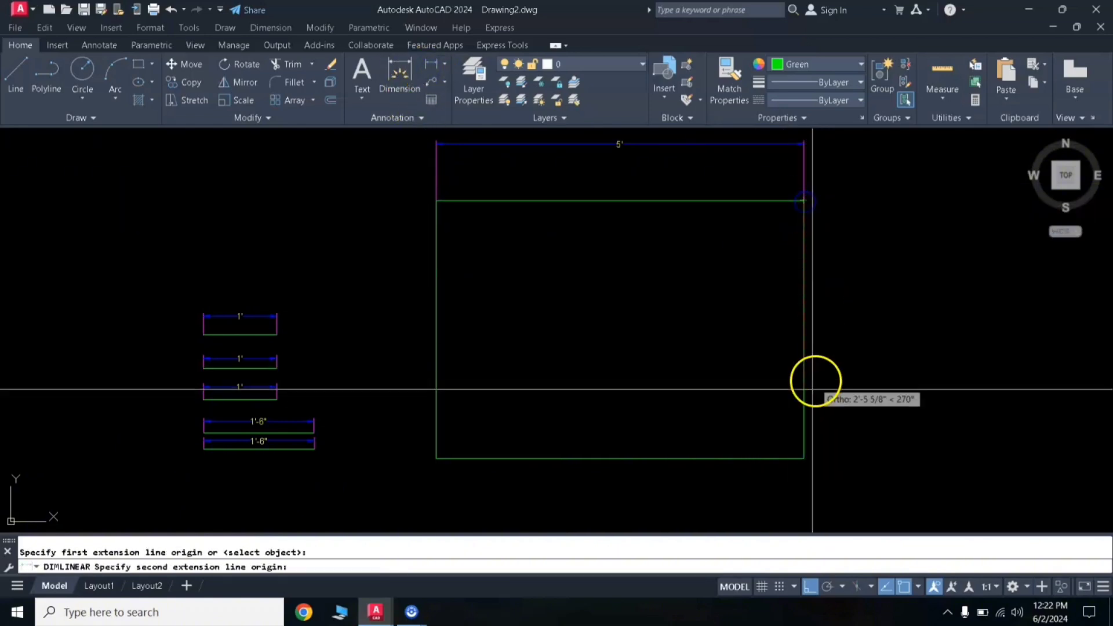
{"action": "left_click", "coordinate": [803, 457]}
{"action": "left_click", "coordinate": [891, 429]}
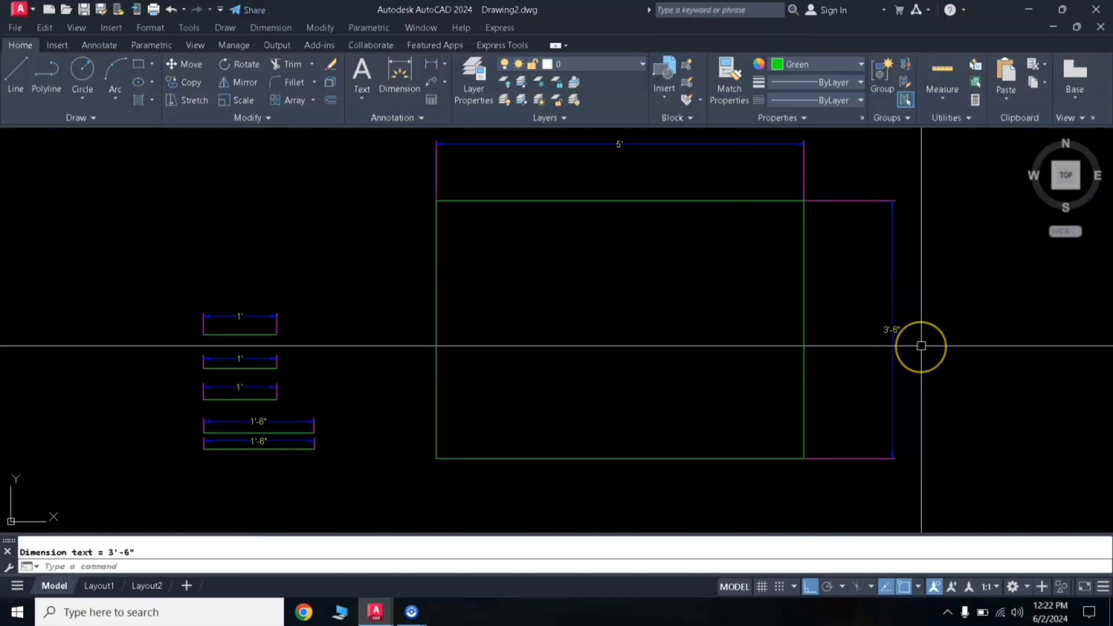
{"action": "middle_click_drag", "start_coordinate": [649, 296], "coordinate": [615, 309]}
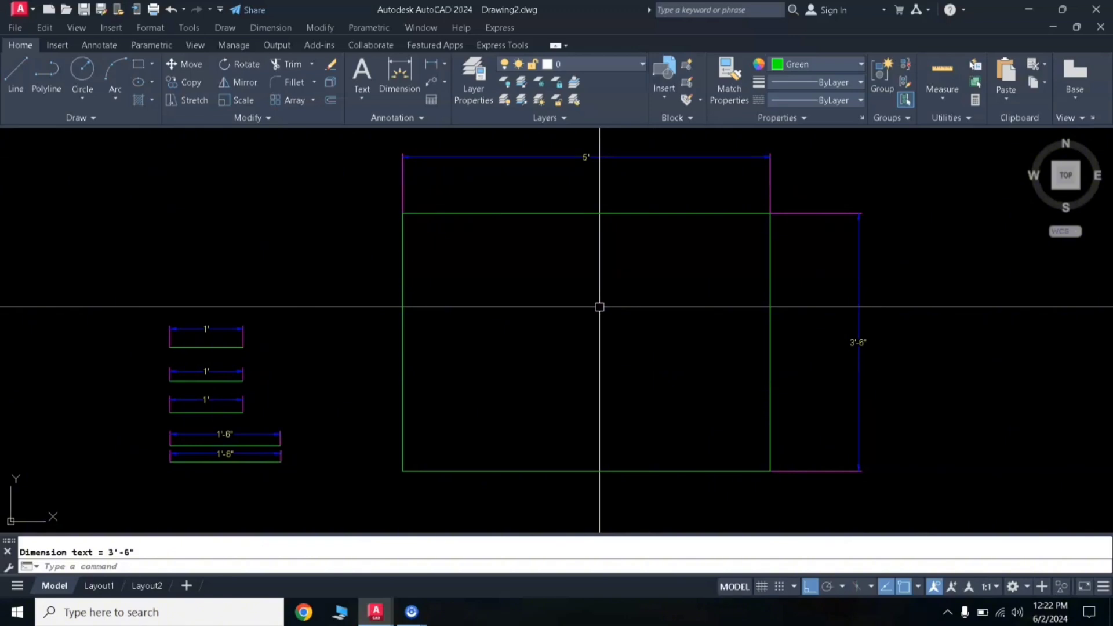
Offset the rectangle's left side inward by 2.5'.
{"action": "left_click", "coordinate": [620, 320]}
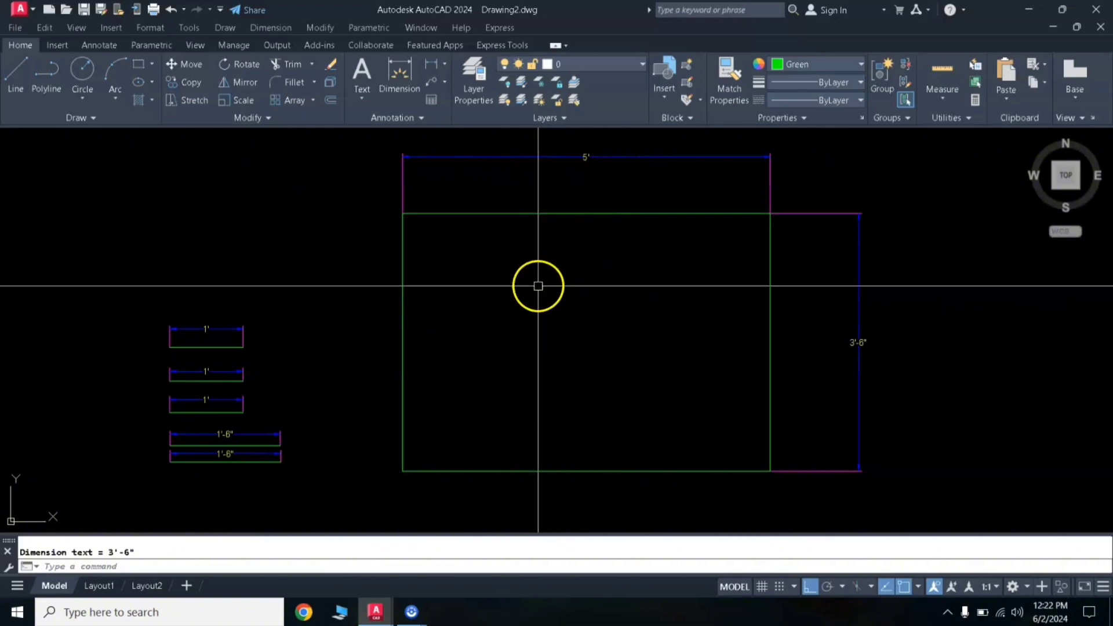
{"action": "key", "text": "Return"}
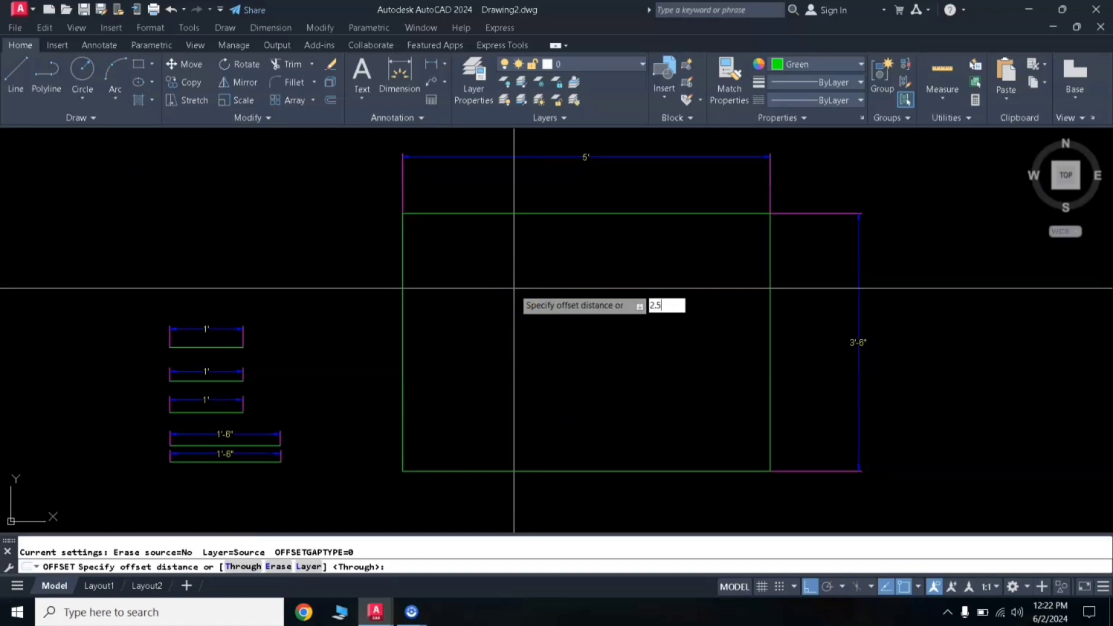
{"action": "key", "text": "Return"}
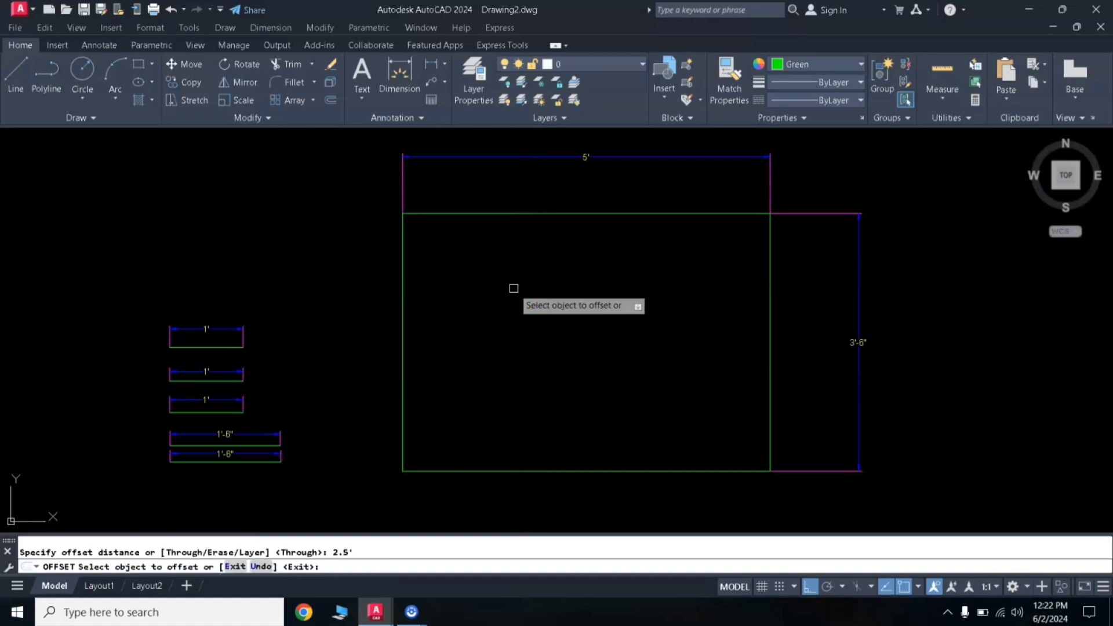
{"action": "left_click", "coordinate": [407, 273]}
{"action": "left_click", "coordinate": [490, 300]}
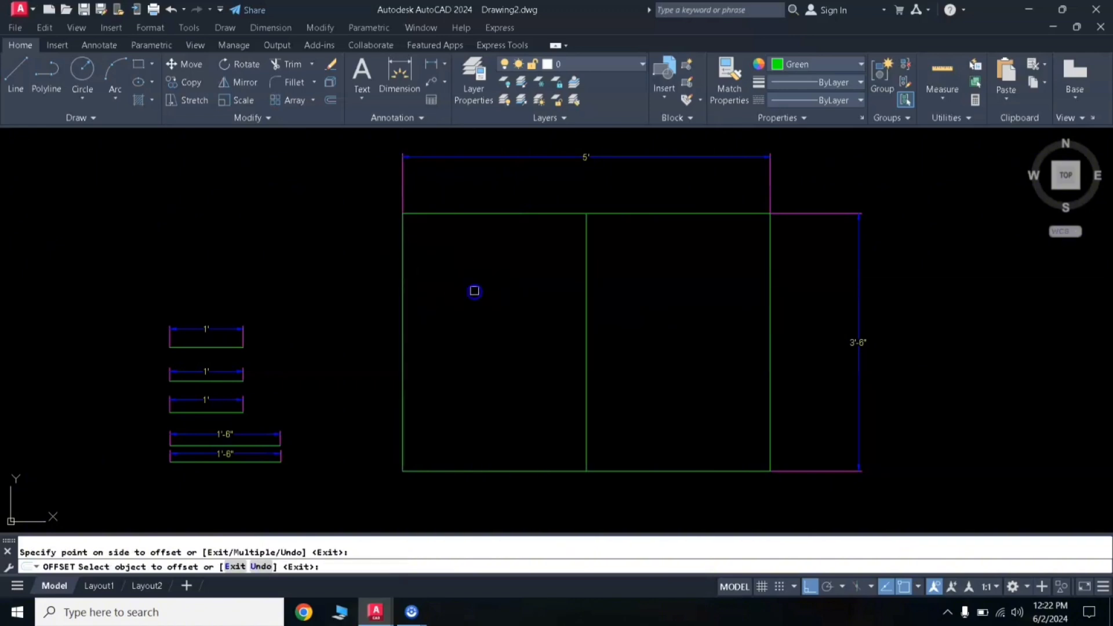
{"action": "key", "text": "Return"}
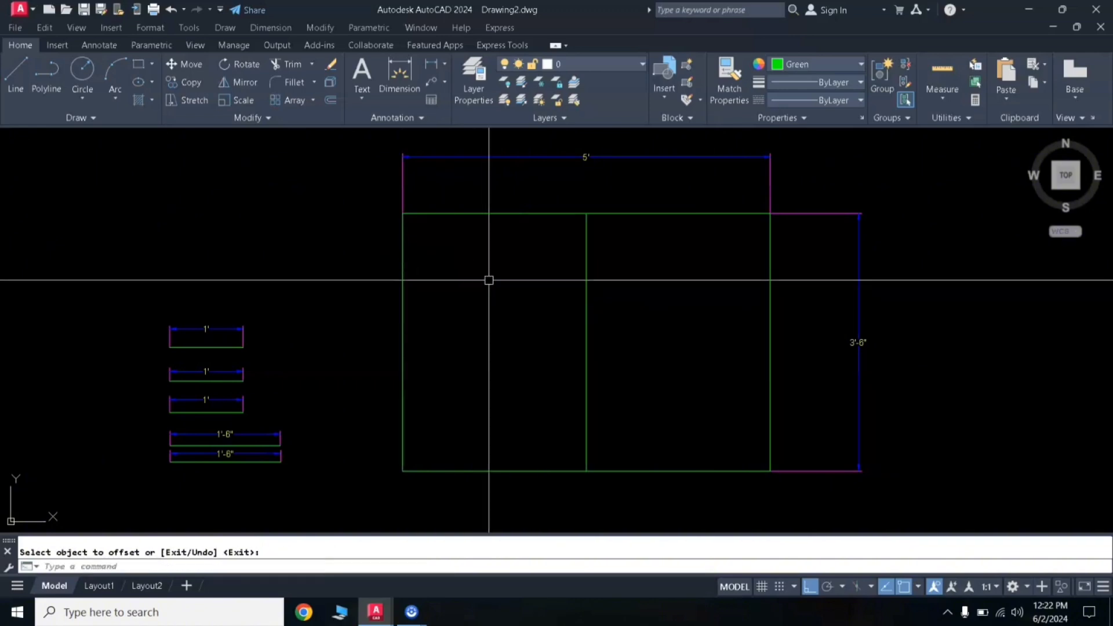
Add a linear dimension from the rectangle's top-left corner to the offset line, between the top edge and the overall width dimension.
{"action": "left_click", "coordinate": [433, 63]}
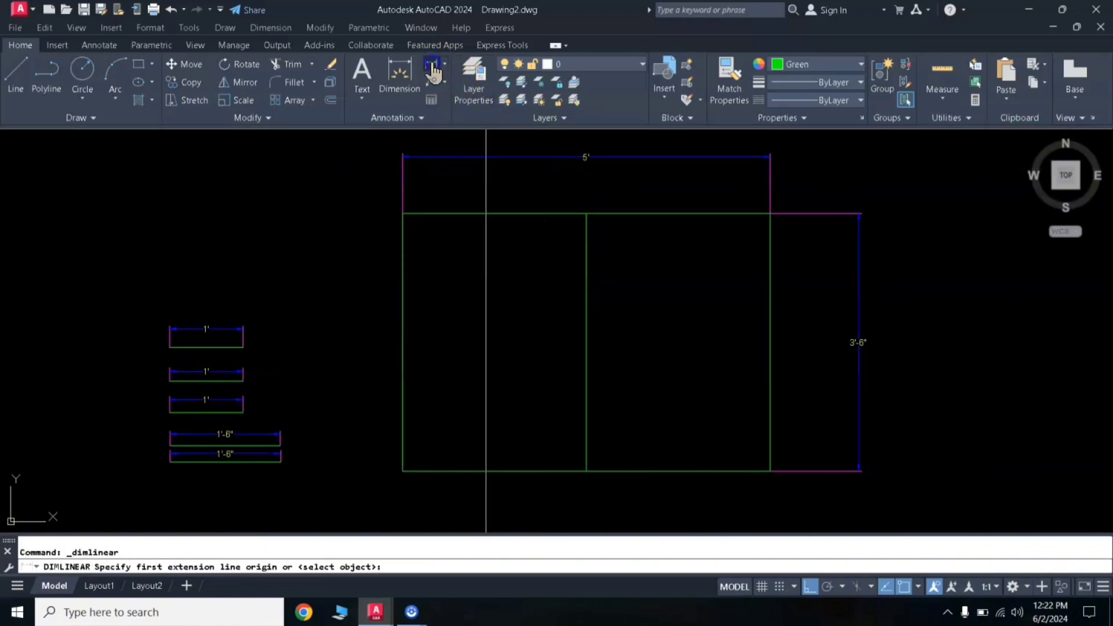
{"action": "left_click", "coordinate": [403, 213]}
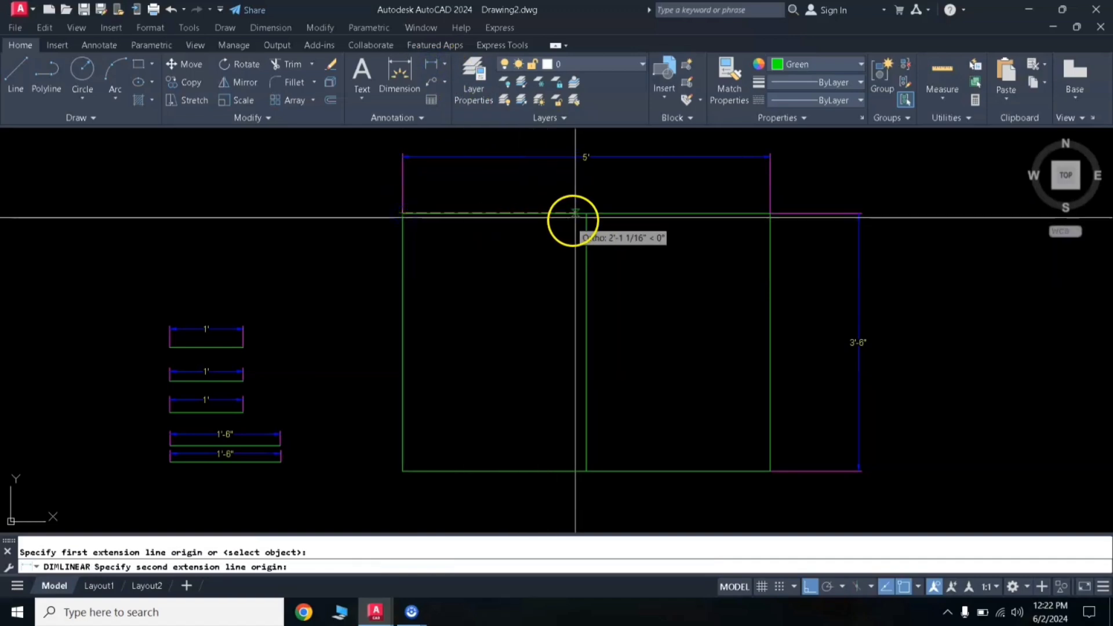
{"action": "left_click", "coordinate": [586, 213]}
{"action": "left_click", "coordinate": [586, 192]}
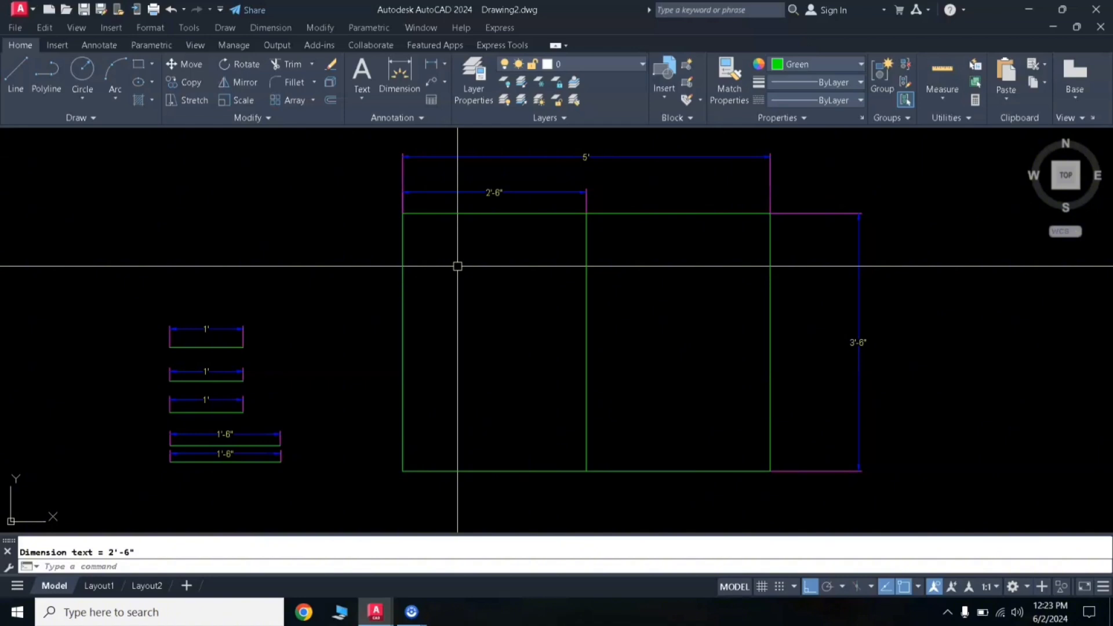
Delete the vertical offset line inside the rectangle together with its dimension.
{"action": "left_click", "coordinate": [566, 195]}
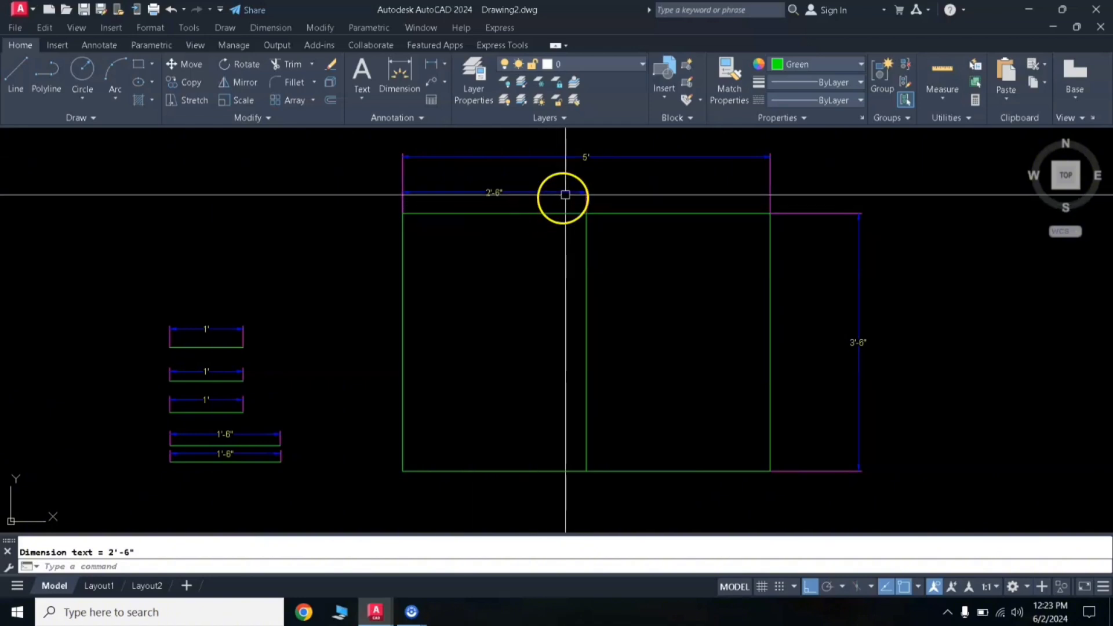
{"action": "left_click", "coordinate": [586, 257]}
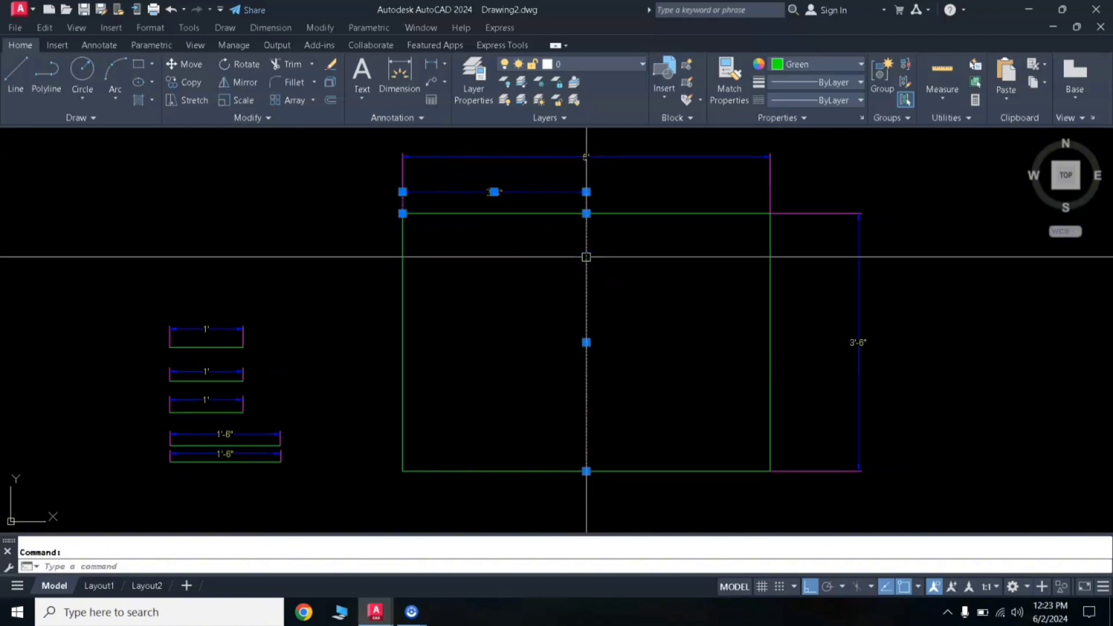
{"action": "key", "text": "Delete"}
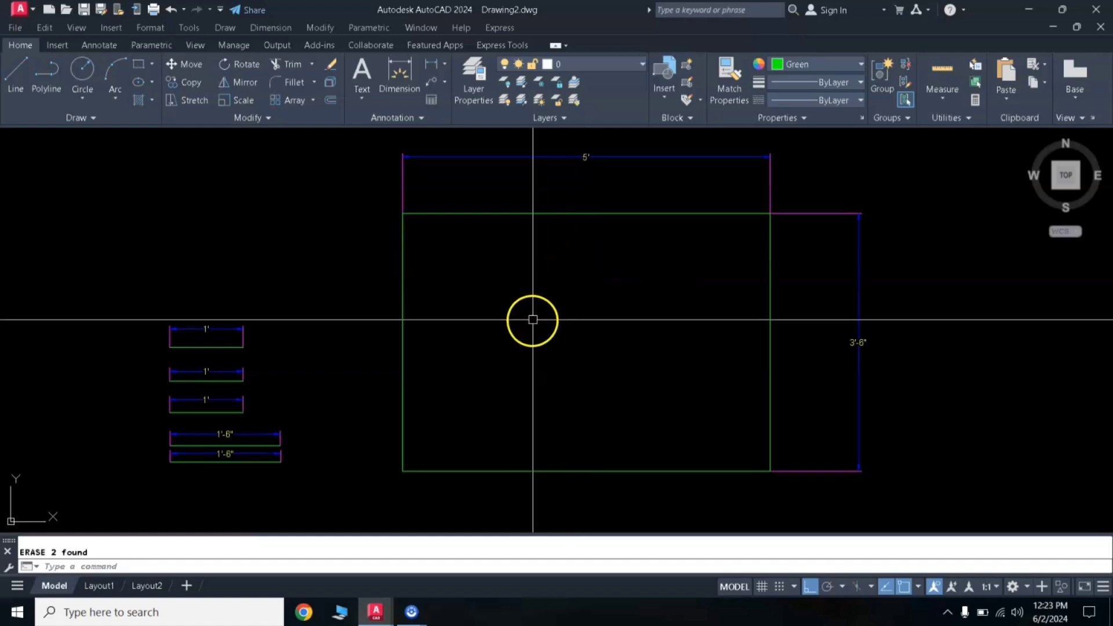
Offset the rectangle's left side inward by 2'6.
{"action": "type", "text": "O"}
{"action": "key", "text": "Return"}
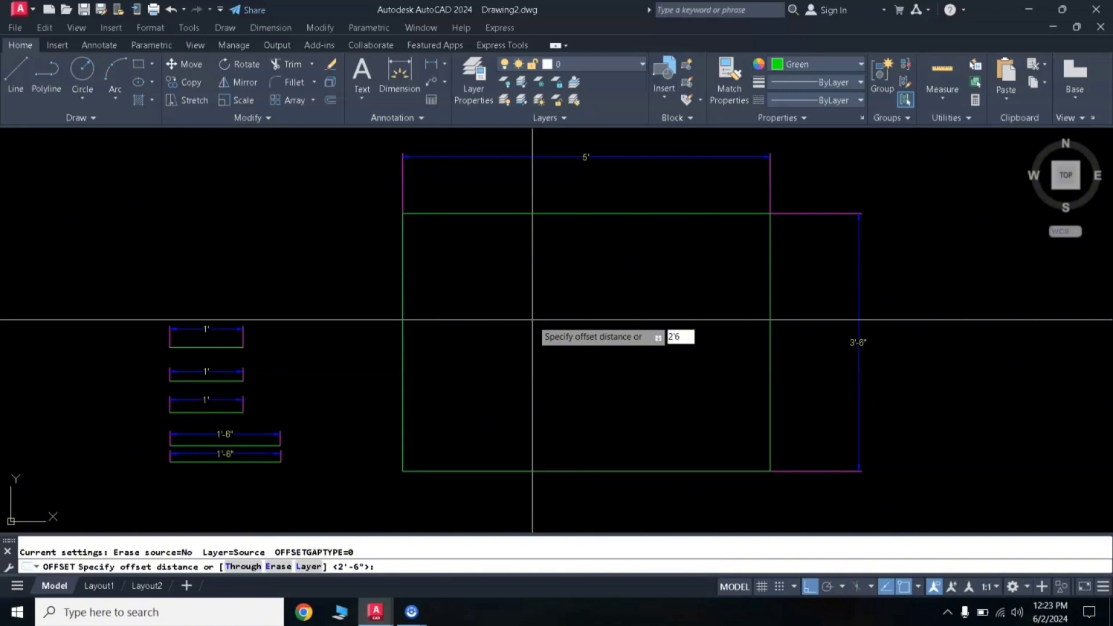
{"action": "key", "text": "Return"}
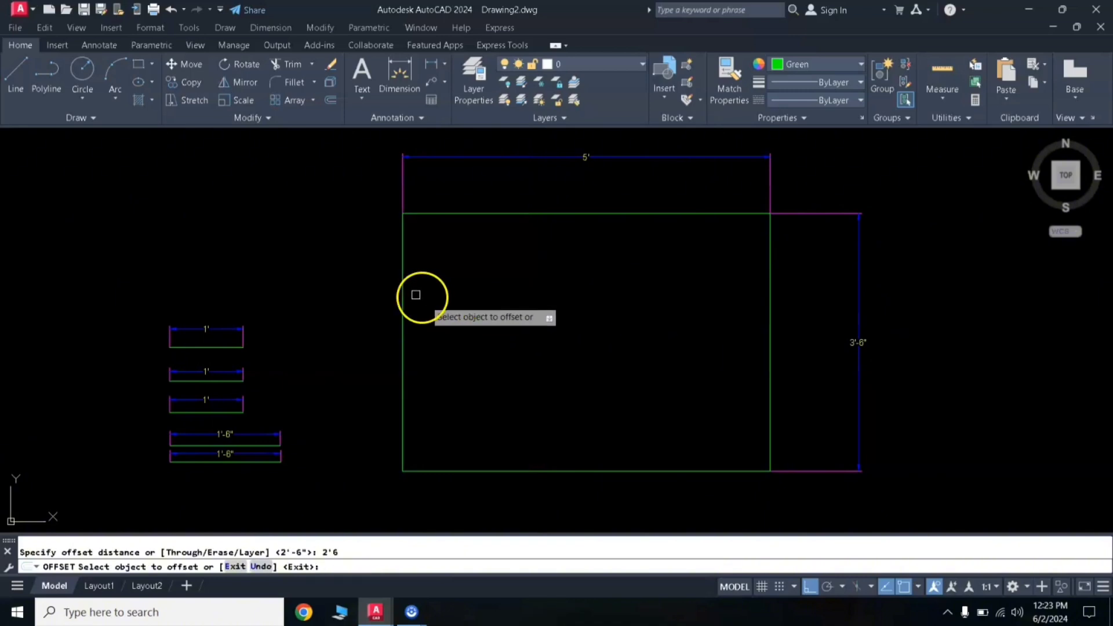
{"action": "left_click", "coordinate": [403, 268]}
{"action": "left_click", "coordinate": [502, 304]}
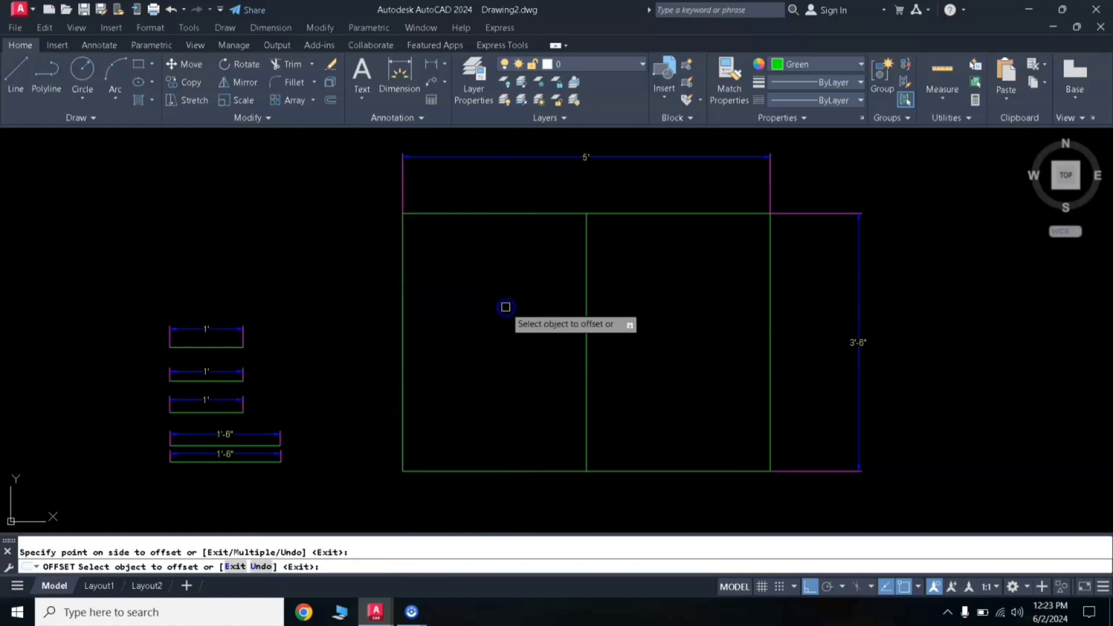
Dimension the distance from the rectangle's top-left corner to the inner vertical line, just above the top edge.
{"action": "left_click", "coordinate": [432, 64]}
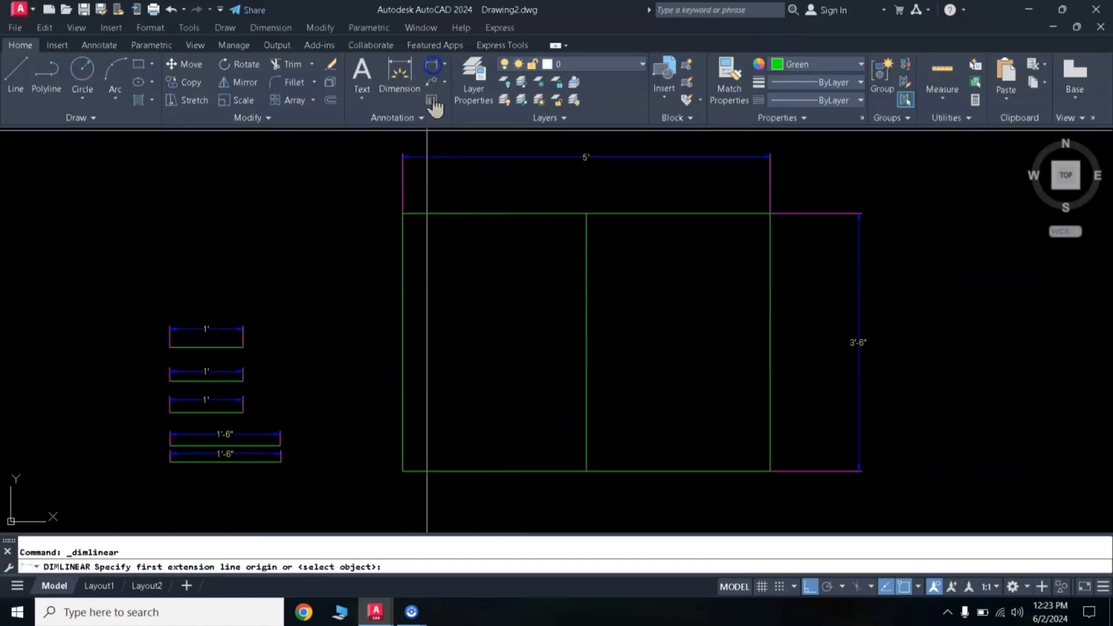
{"action": "left_click", "coordinate": [403, 214]}
{"action": "left_click", "coordinate": [586, 213]}
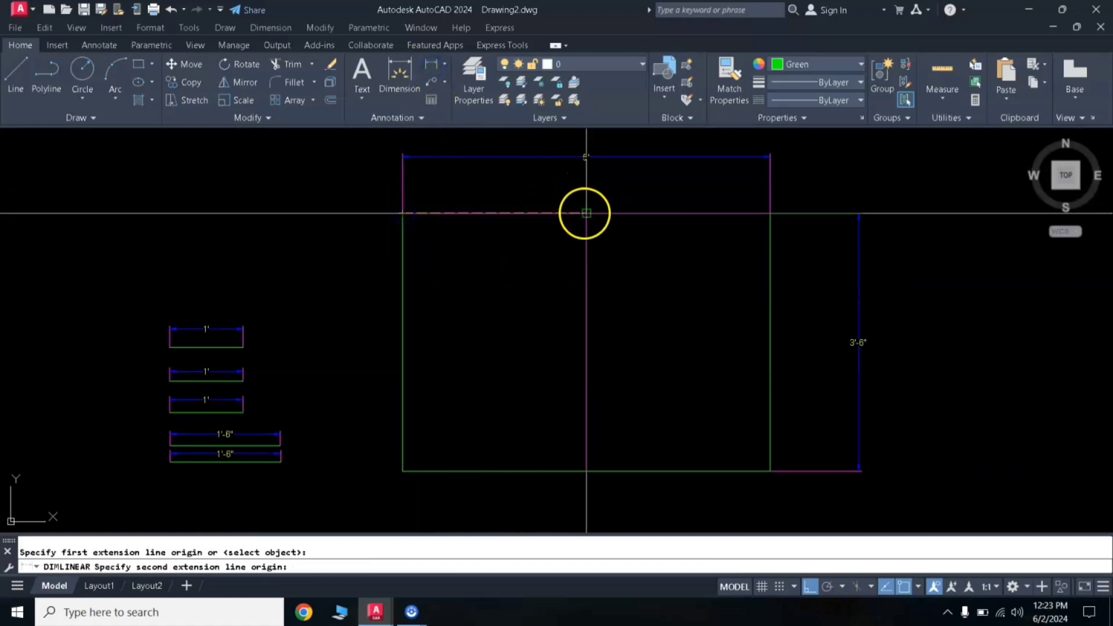
{"action": "left_click", "coordinate": [596, 195]}
{"action": "scroll", "coordinate": [580, 216], "scroll_direction": "up", "scroll_amount": 3}
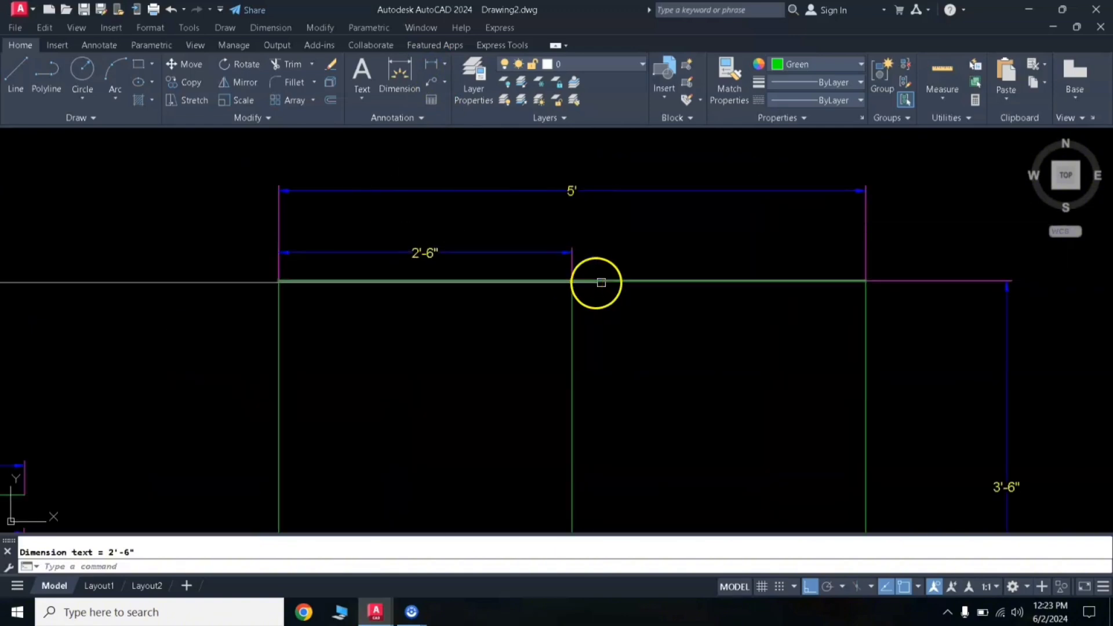
{"action": "scroll", "coordinate": [605, 281], "scroll_direction": "down", "scroll_amount": 3}
{"action": "middle_click_drag", "start_coordinate": [624, 286], "coordinate": [636, 219]}
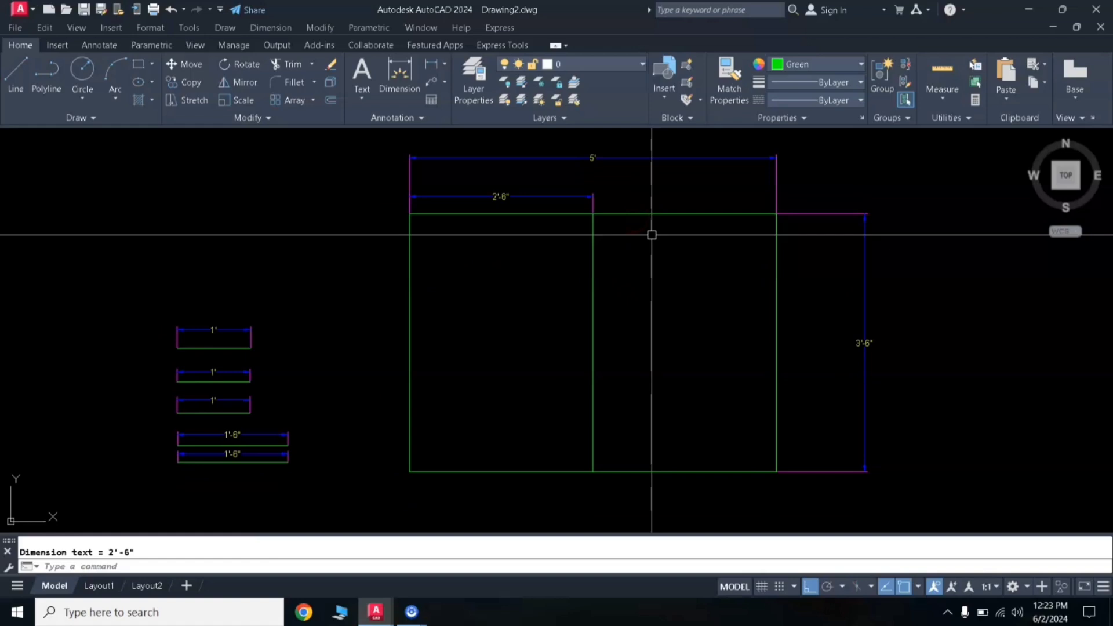
Offset the rectangle's bottom edge upward by 24 inches.
{"action": "left_click", "coordinate": [647, 271]}
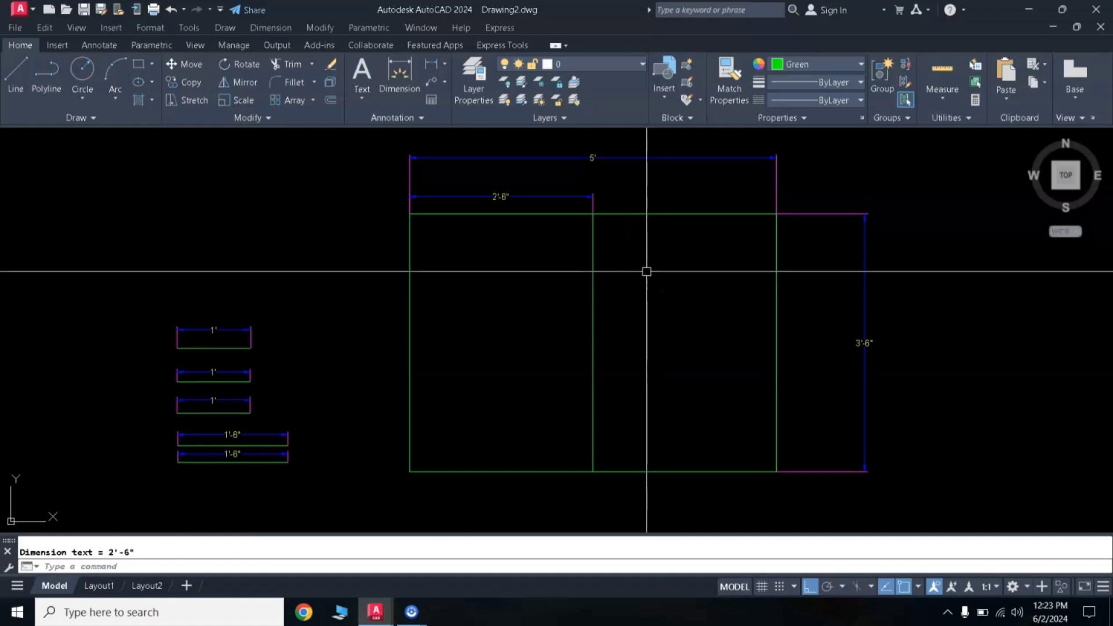
{"action": "scroll", "coordinate": [646, 270], "scroll_direction": "down", "scroll_amount": 2}
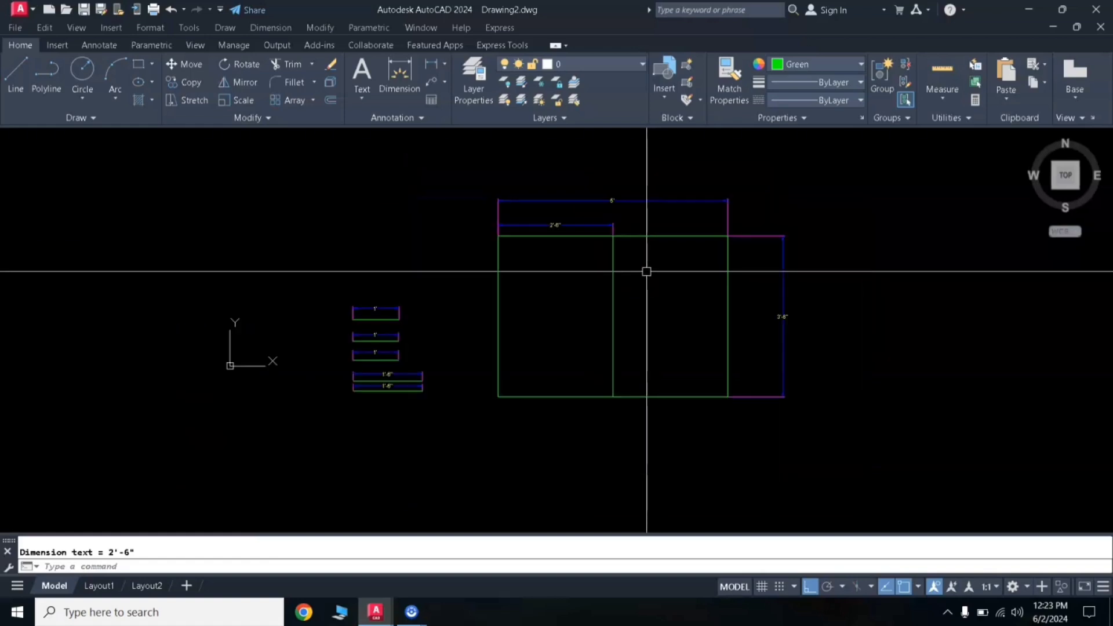
{"action": "scroll", "coordinate": [648, 278], "scroll_direction": "up", "scroll_amount": 2}
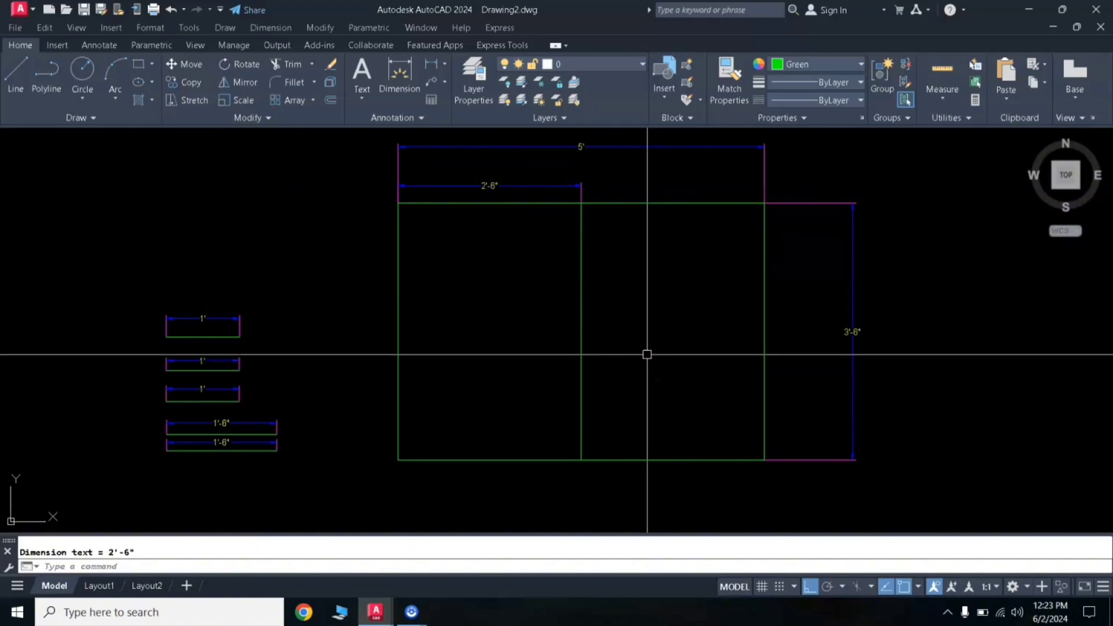
{"action": "key", "text": "Return"}
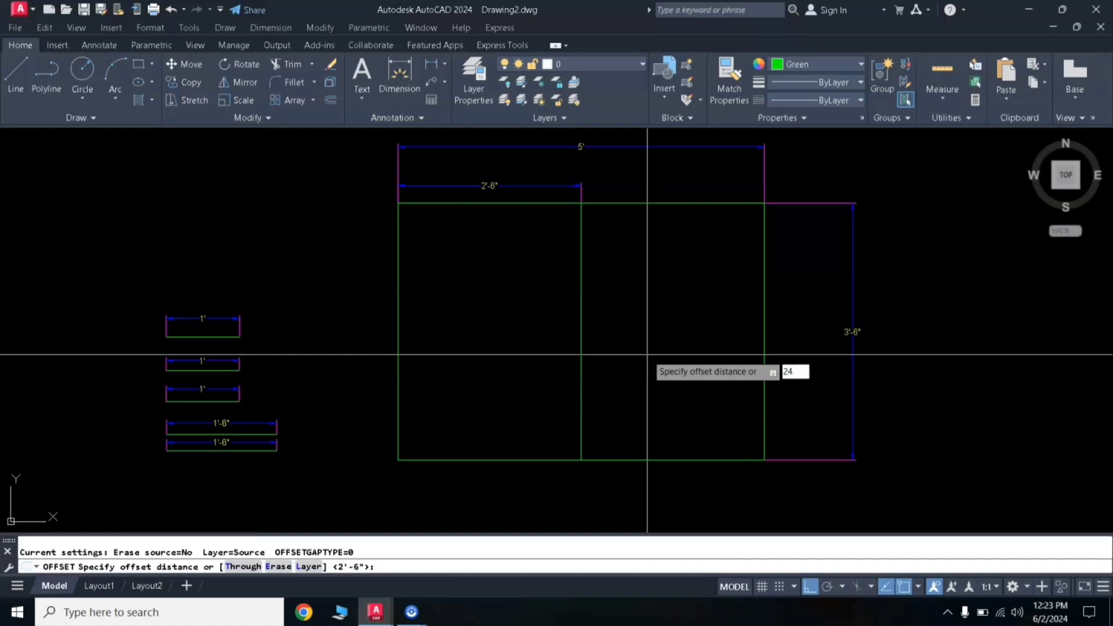
{"action": "key", "text": "Return"}
{"action": "left_click", "coordinate": [629, 460]}
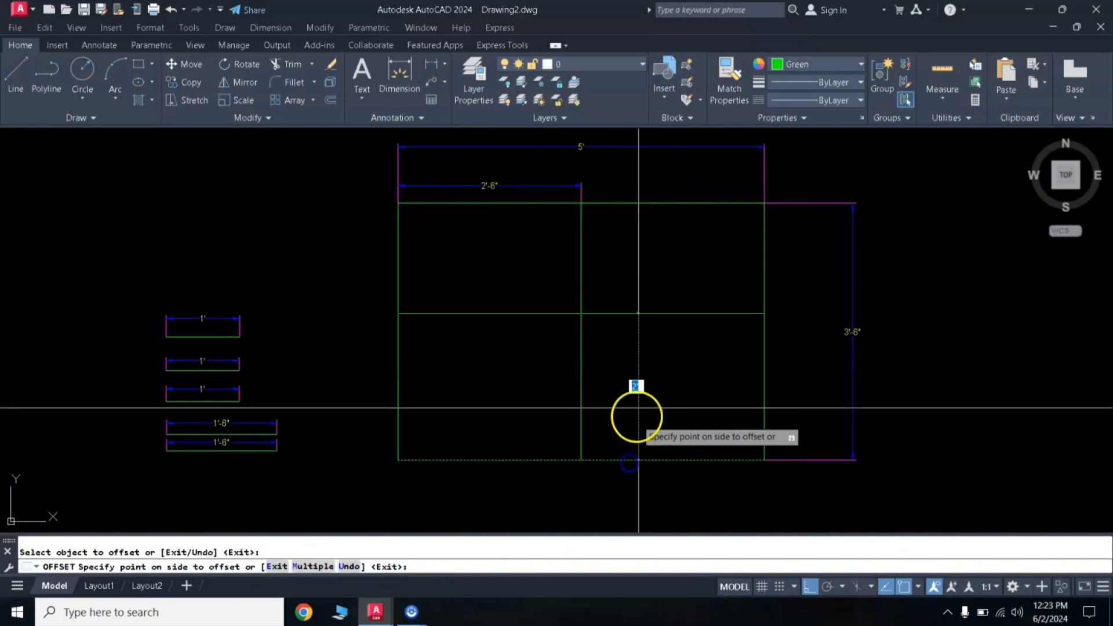
{"action": "left_click", "coordinate": [638, 406]}
{"action": "key", "text": "Escape"}
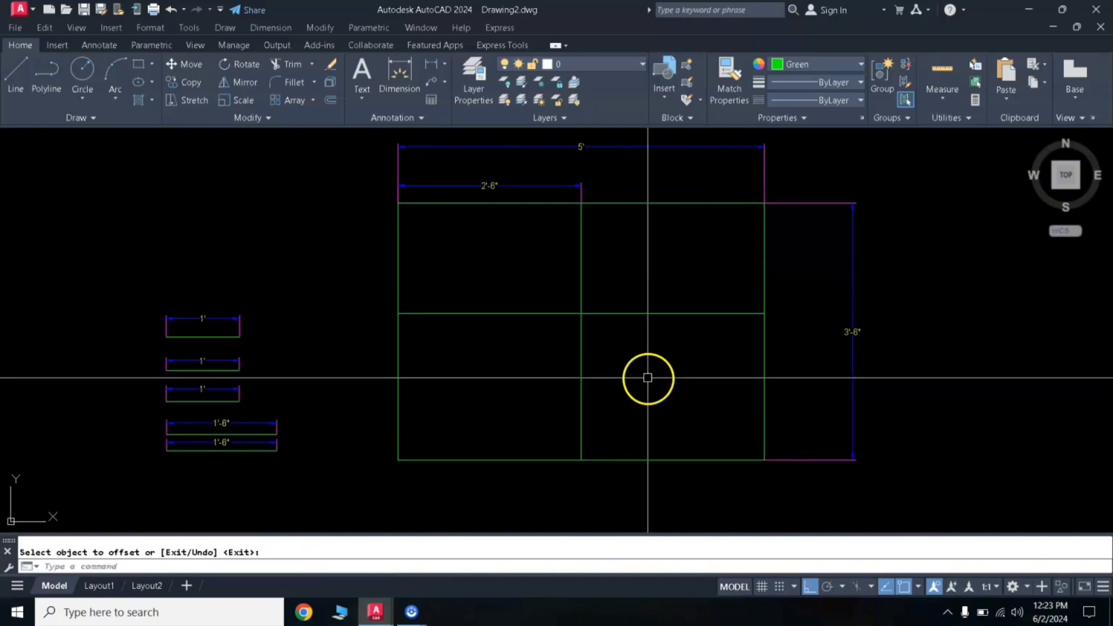
Place a vertical linear dimension from the bottom-right corner to the inner horizontal line, between the right side and the overall height dimension.
{"action": "left_click", "coordinate": [436, 66]}
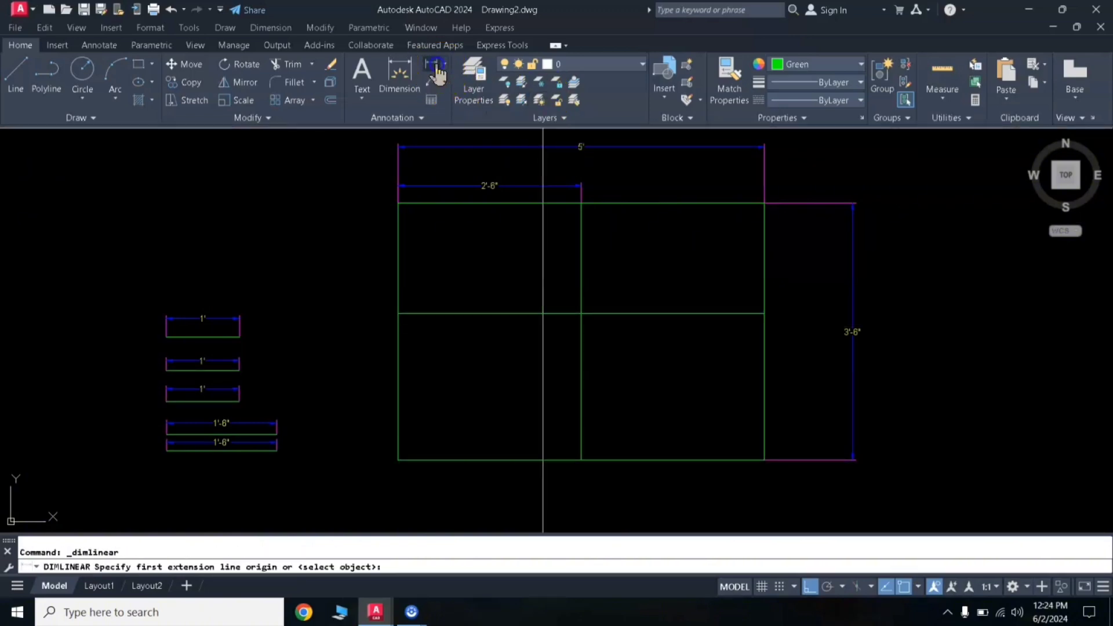
{"action": "left_click", "coordinate": [763, 459]}
{"action": "left_click", "coordinate": [764, 316]}
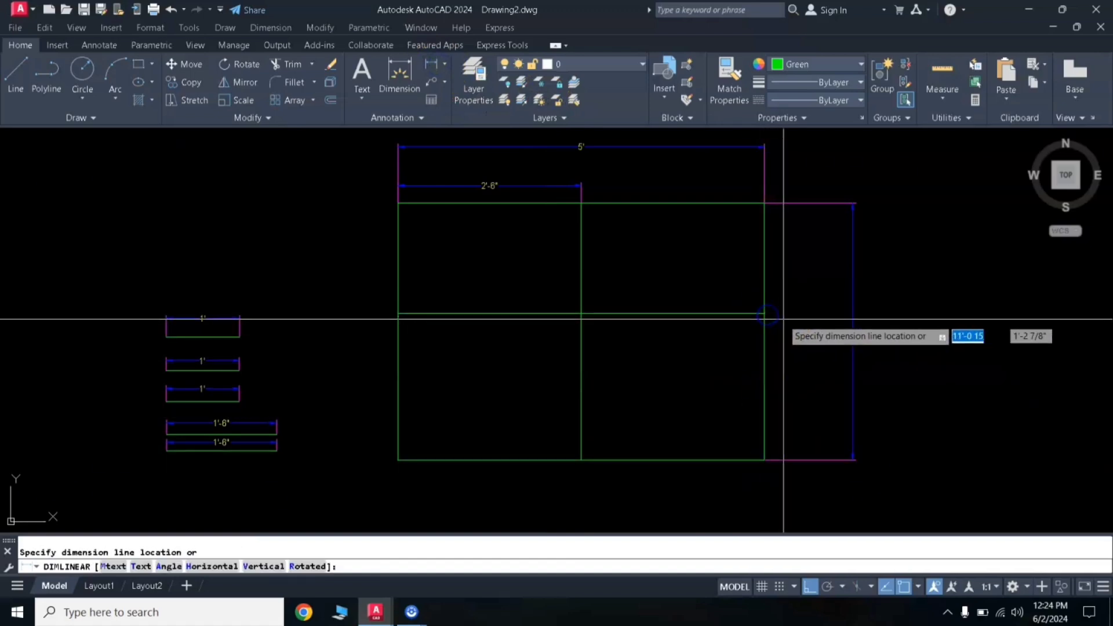
{"action": "left_click", "coordinate": [792, 323]}
{"action": "scroll", "coordinate": [795, 385], "scroll_direction": "up", "scroll_amount": 3}
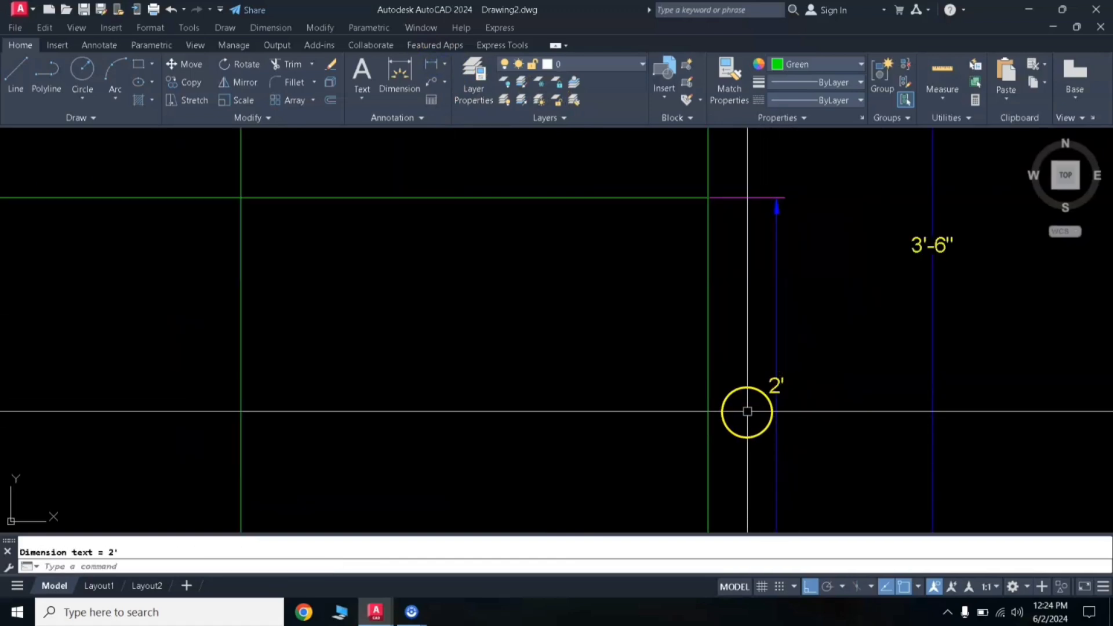
{"action": "scroll", "coordinate": [748, 410], "scroll_direction": "down", "scroll_amount": 3}
{"action": "middle_click_drag", "start_coordinate": [631, 289], "coordinate": [651, 294]}
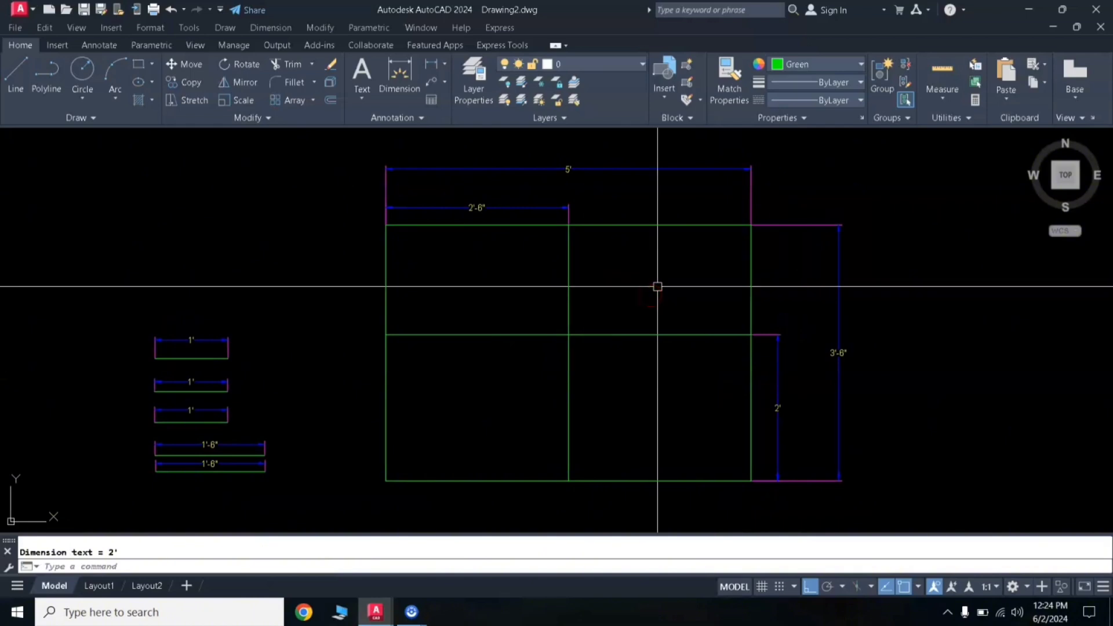
Increase the dimension text height in the Standard dimension style.
{"action": "type", "text": "d"}
{"action": "key", "text": "Return"}
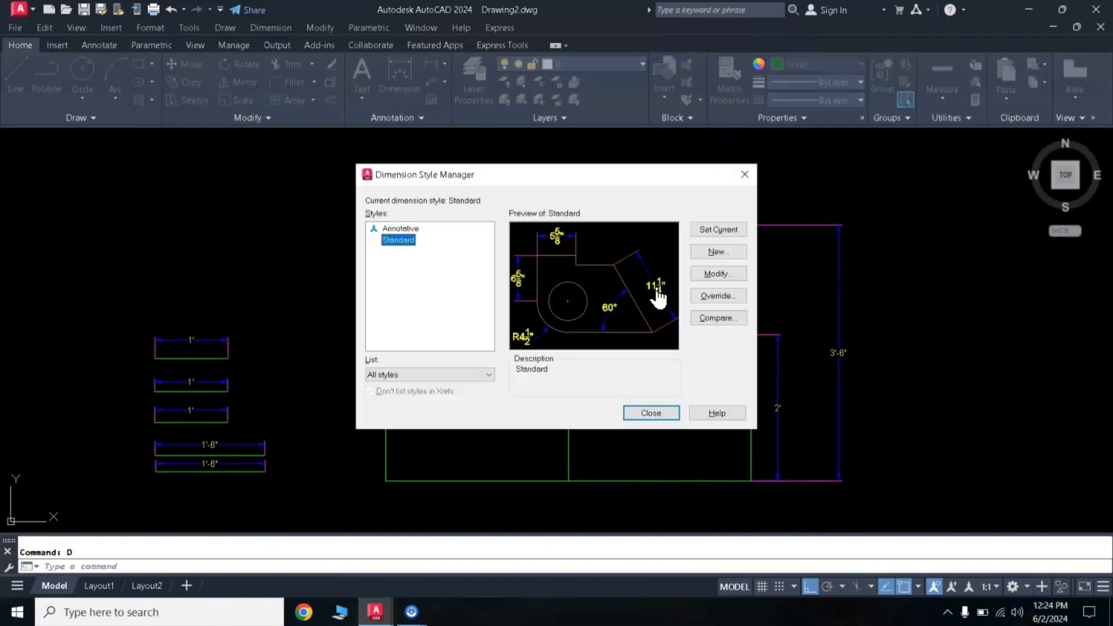
{"action": "left_click", "coordinate": [716, 274]}
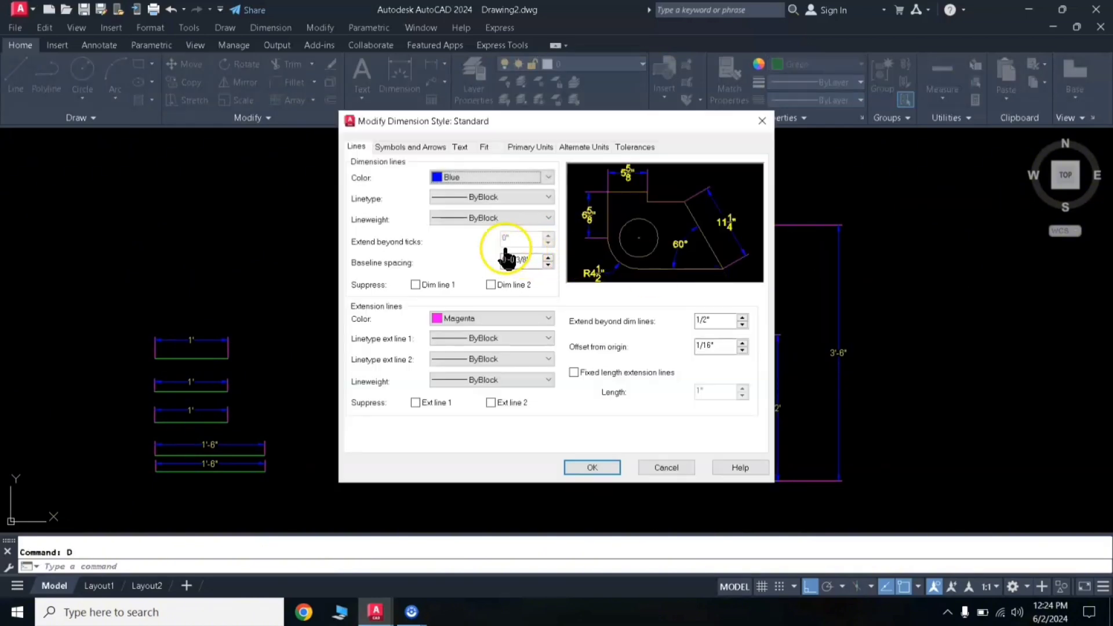
{"action": "left_click", "coordinate": [458, 148]}
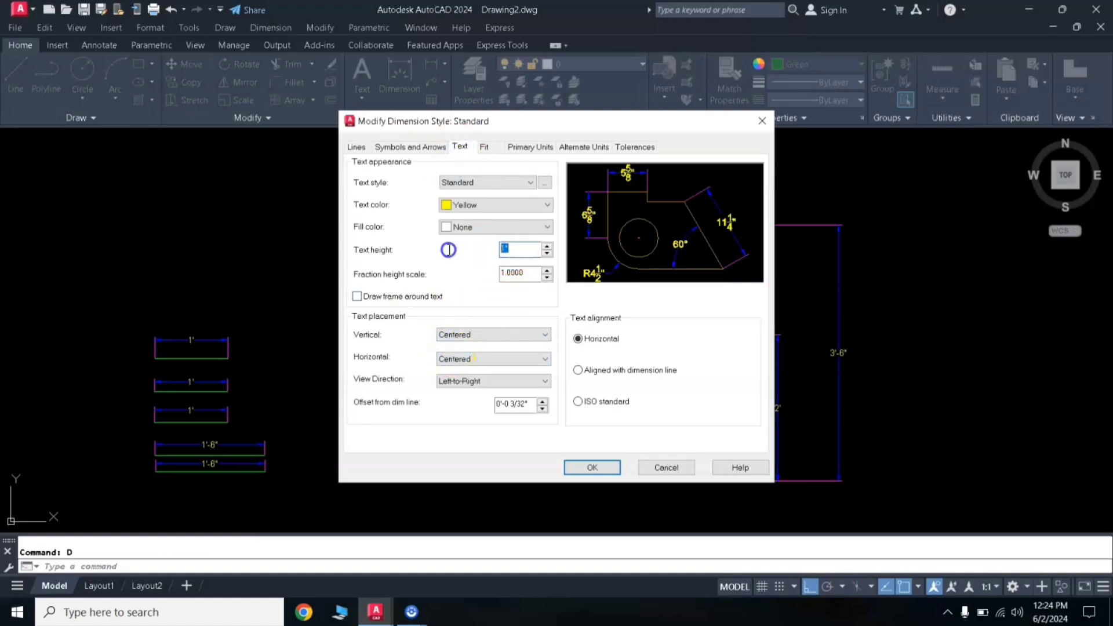
{"action": "left_click", "coordinate": [579, 469]}
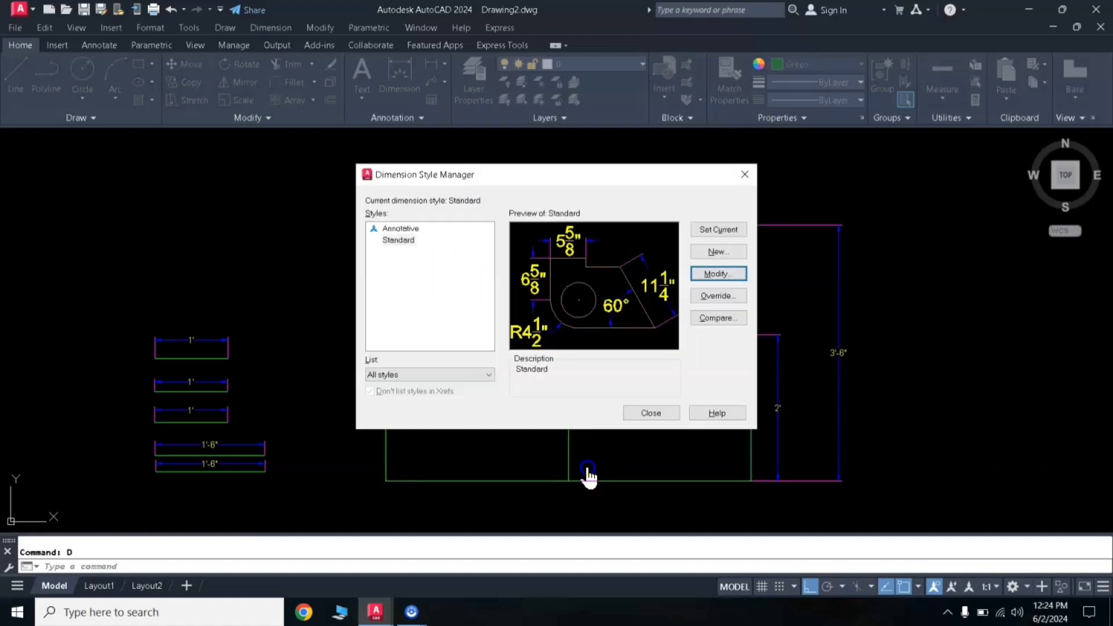
{"action": "left_click", "coordinate": [634, 416]}
Start a line outline in the empty area beside the dimensioned rectangle, going 7' up and 5'6 to the right.
{"action": "middle_click_drag", "start_coordinate": [656, 284], "coordinate": [512, 286]}
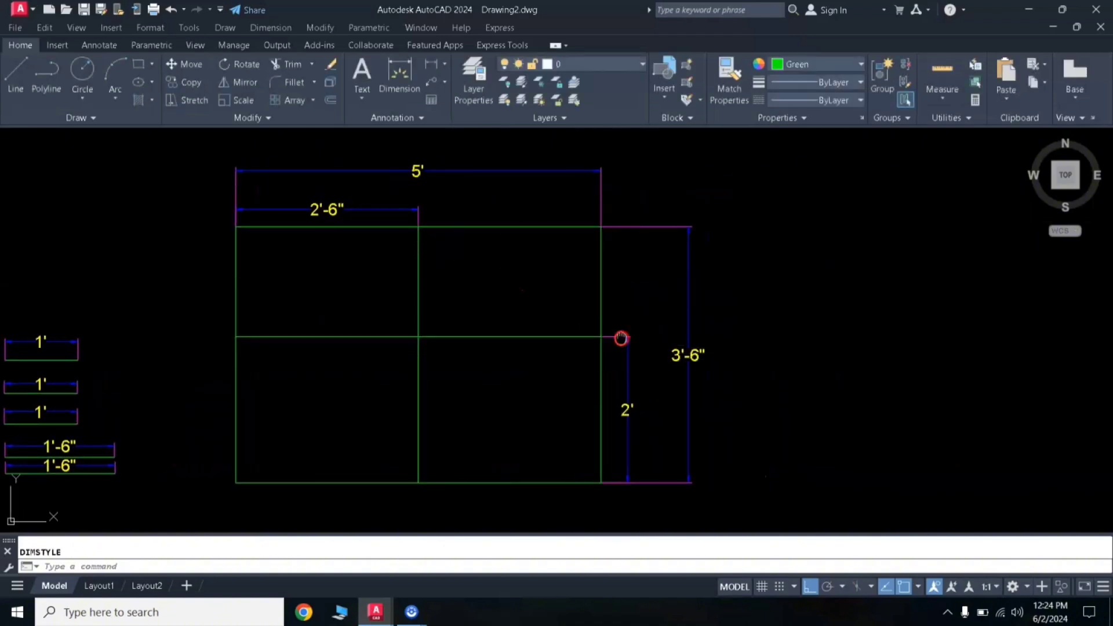
{"action": "middle_click_drag", "start_coordinate": [620, 337], "coordinate": [494, 350]}
{"action": "scroll", "coordinate": [494, 350], "scroll_direction": "down", "scroll_amount": 2}
{"action": "middle_click_drag", "start_coordinate": [646, 330], "coordinate": [479, 355]}
{"action": "scroll", "coordinate": [594, 383], "scroll_direction": "down", "scroll_amount": 2}
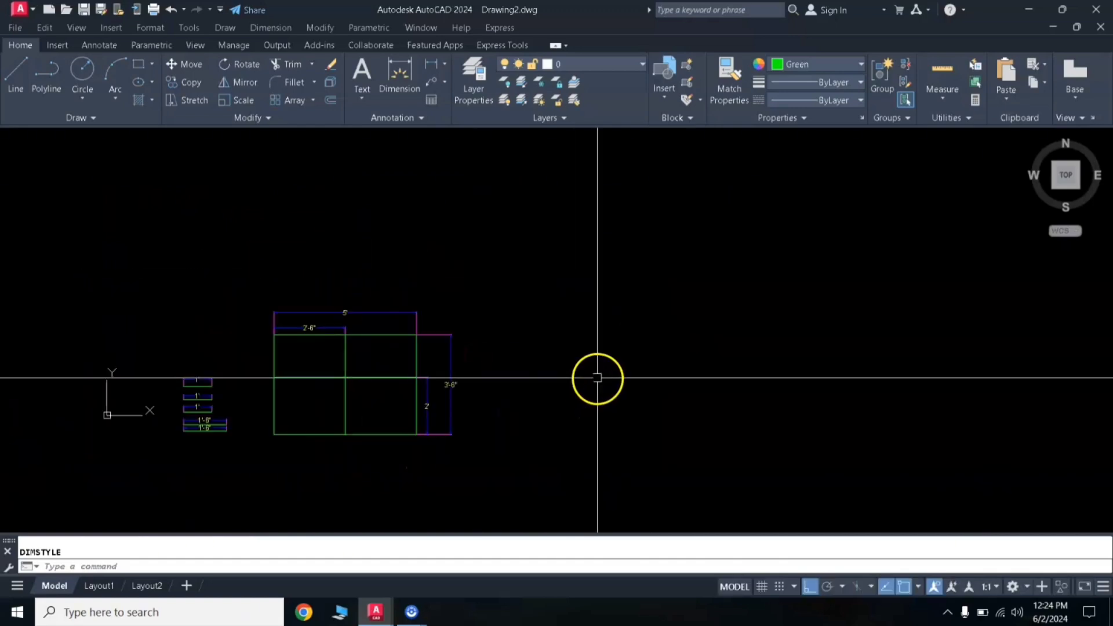
{"action": "mouse_move", "coordinate": [676, 373]}
{"action": "middle_mouse_down"}
{"action": "mouse_move", "coordinate": [608, 357]}
{"action": "mouse_move", "coordinate": [652, 331]}
{"action": "middle_mouse_up"}
{"action": "scroll", "coordinate": [610, 356], "scroll_direction": "up", "scroll_amount": 2}
{"action": "scroll", "coordinate": [609, 357], "scroll_direction": "down", "scroll_amount": 2}
{"action": "scroll", "coordinate": [607, 353], "scroll_direction": "up", "scroll_amount": 2}
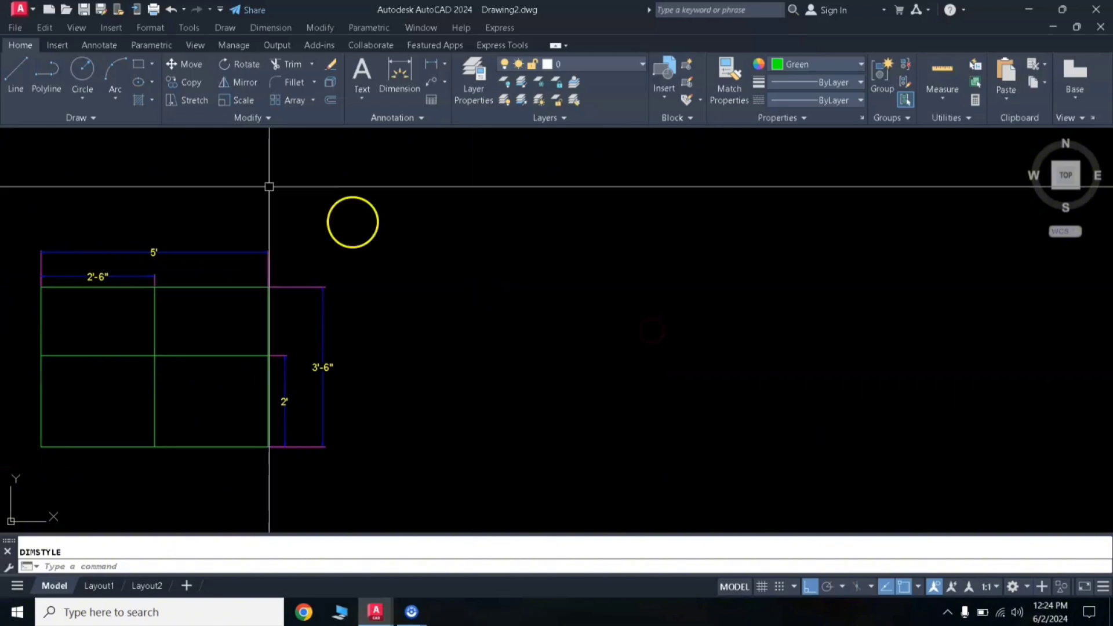
{"action": "left_click", "coordinate": [17, 71]}
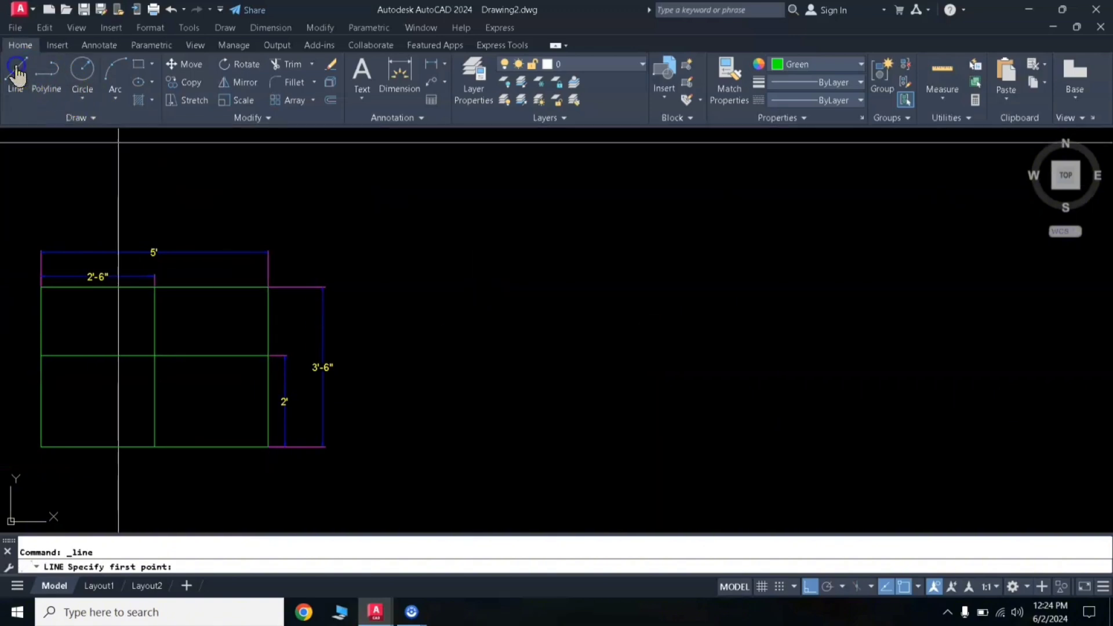
{"action": "left_click", "coordinate": [529, 500]}
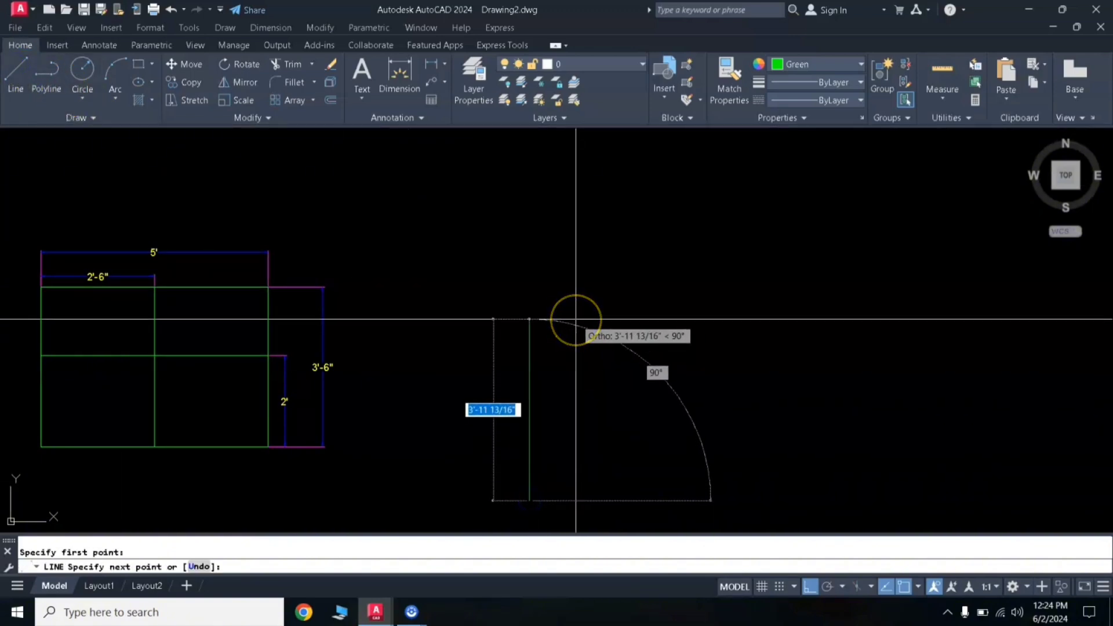
{"action": "type", "text": "7"}
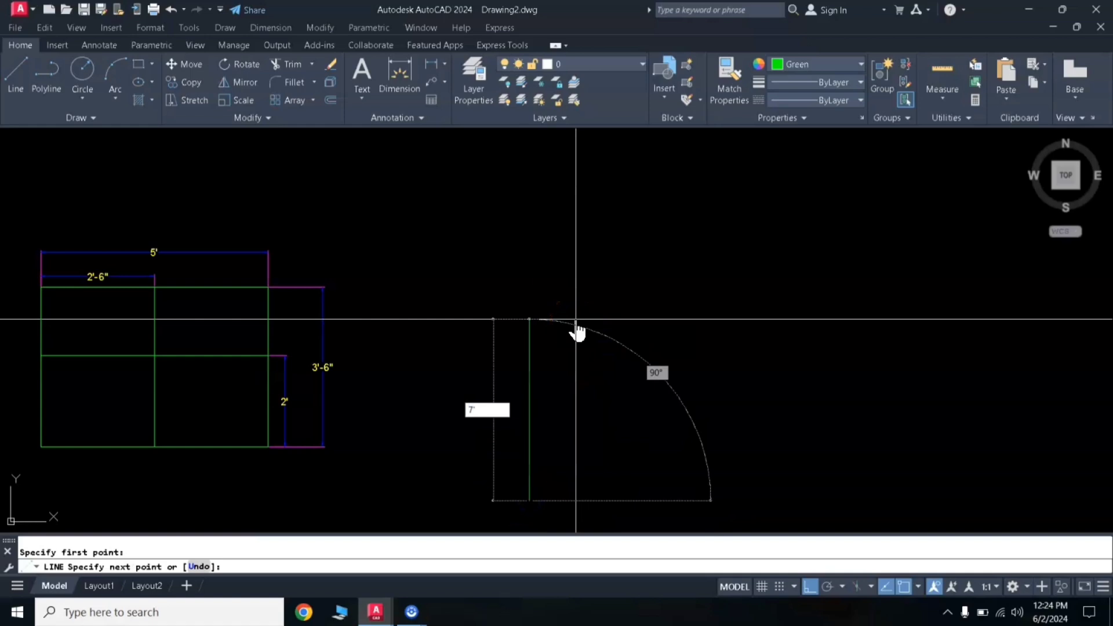
{"action": "type", "text": "'"}
{"action": "key", "text": "Return"}
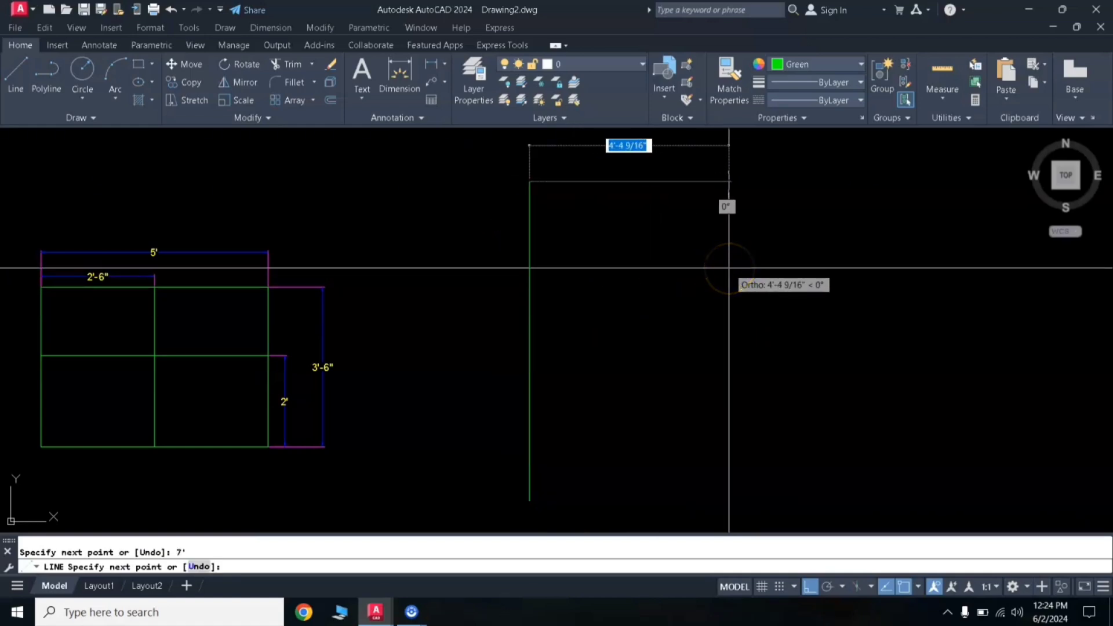
{"action": "type", "text": "5"}
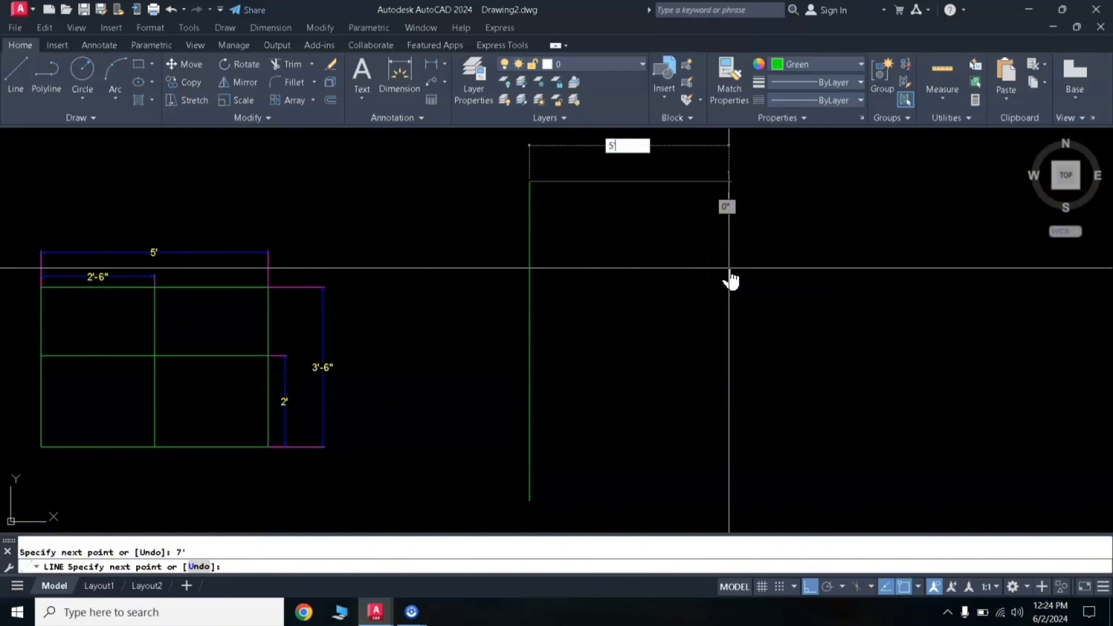
{"action": "type", "text": "'6"}
{"action": "key", "text": "Return"}
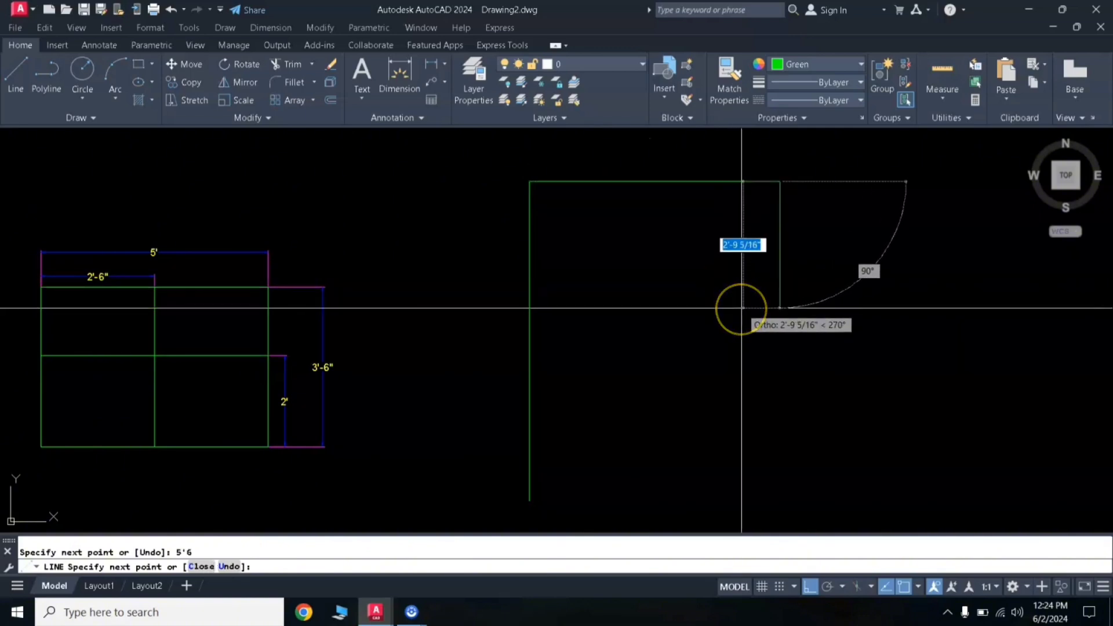
Continue the outline with a segment 4' down and a segment 2'4 to the left.
{"action": "type", "text": "4"}
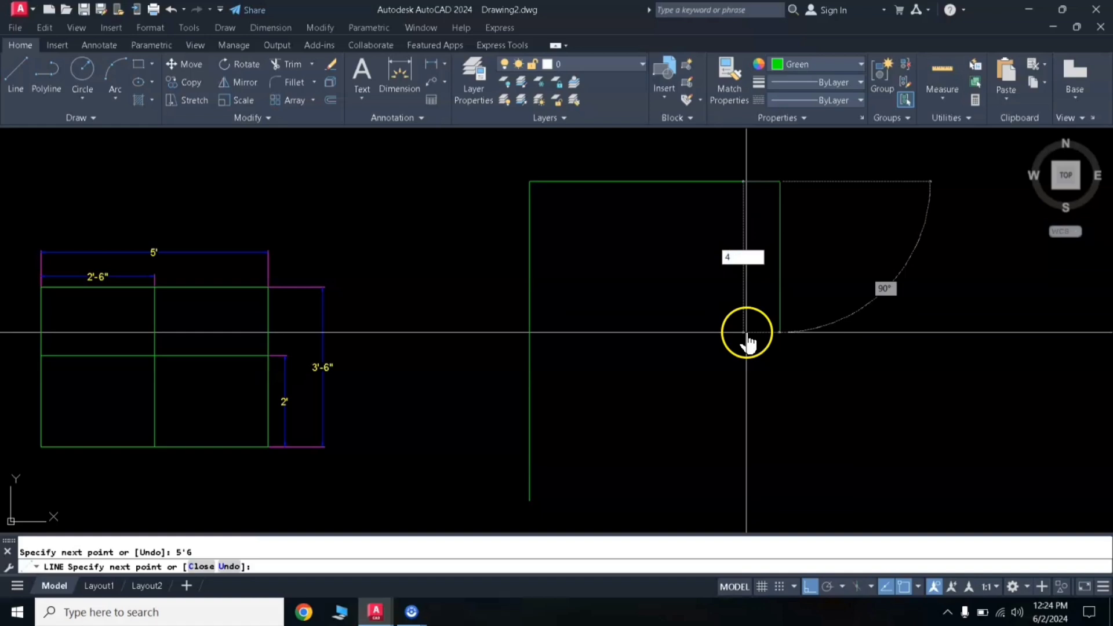
{"action": "type", "text": "'"}
{"action": "key", "text": "Return"}
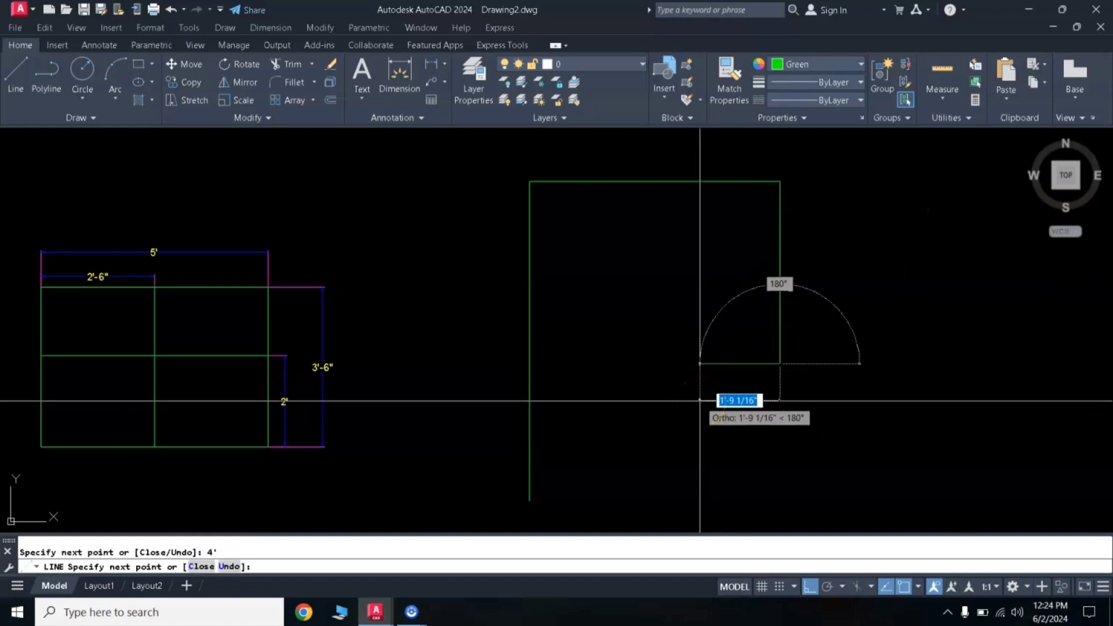
{"action": "type", "text": "2'4"}
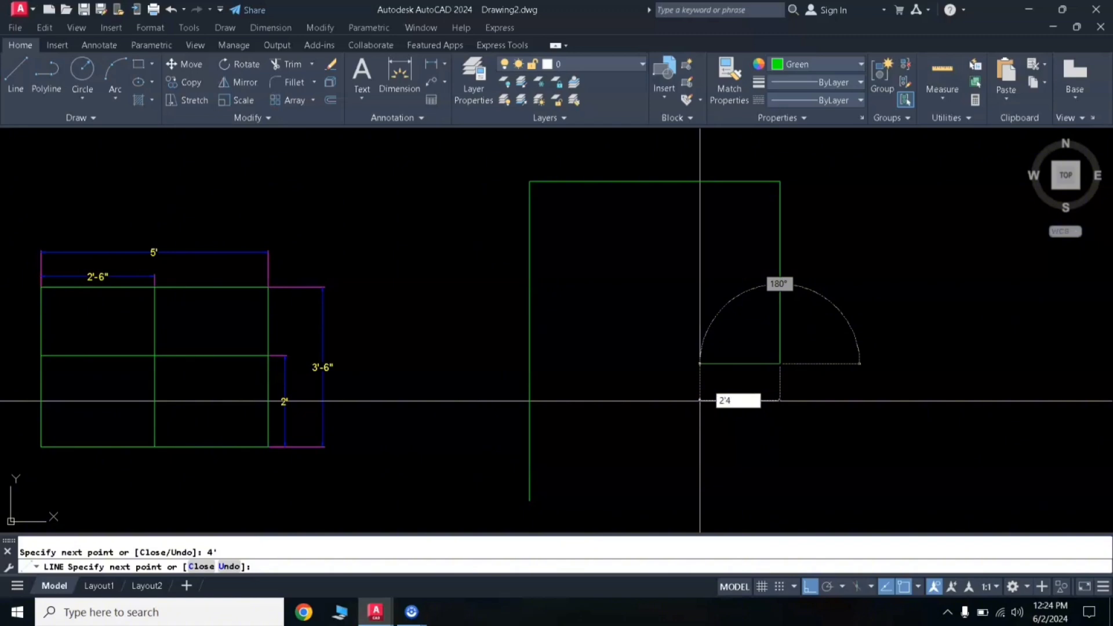
{"action": "key", "text": "Return"}
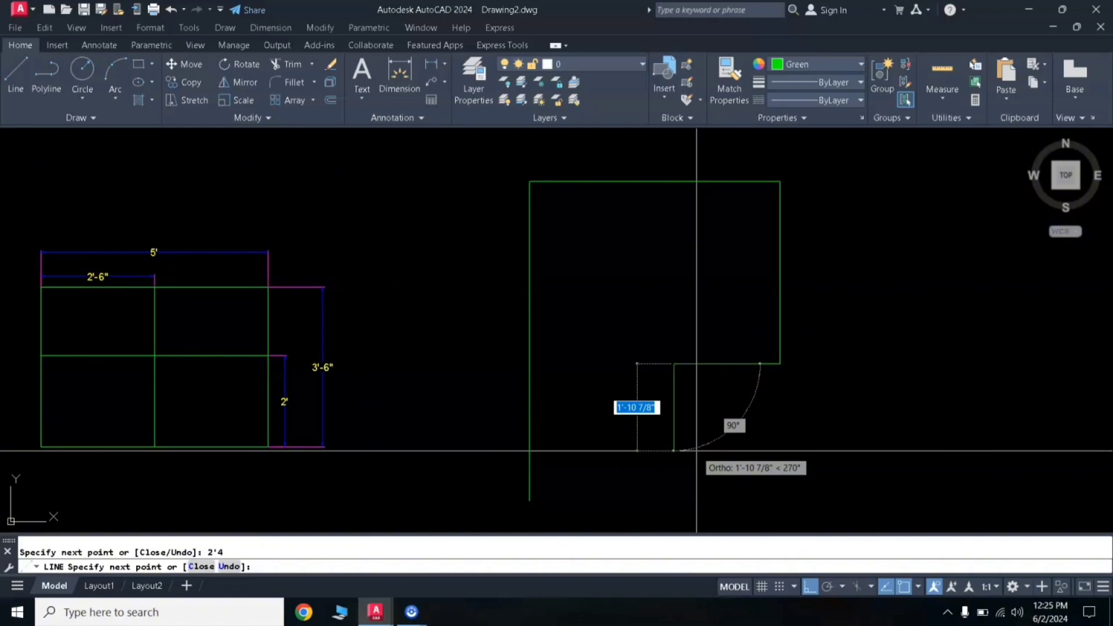
{"action": "type", "text": "7"}
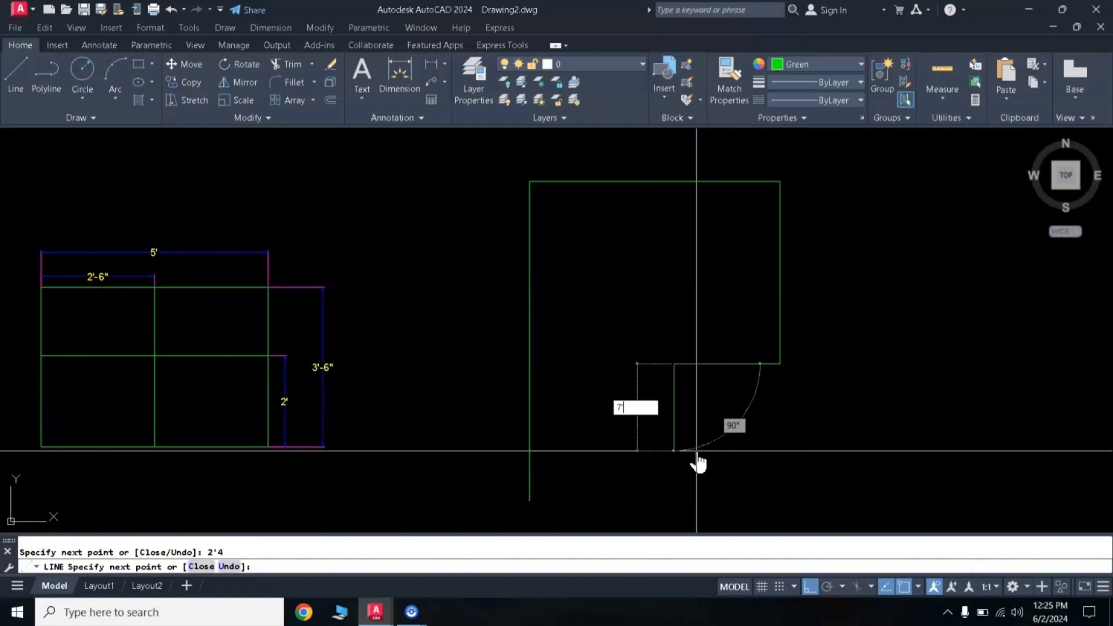
{"action": "type", "text": "'"}
{"action": "key", "text": "Return"}
{"action": "middle_click_drag", "start_coordinate": [749, 295], "coordinate": [751, 278]}
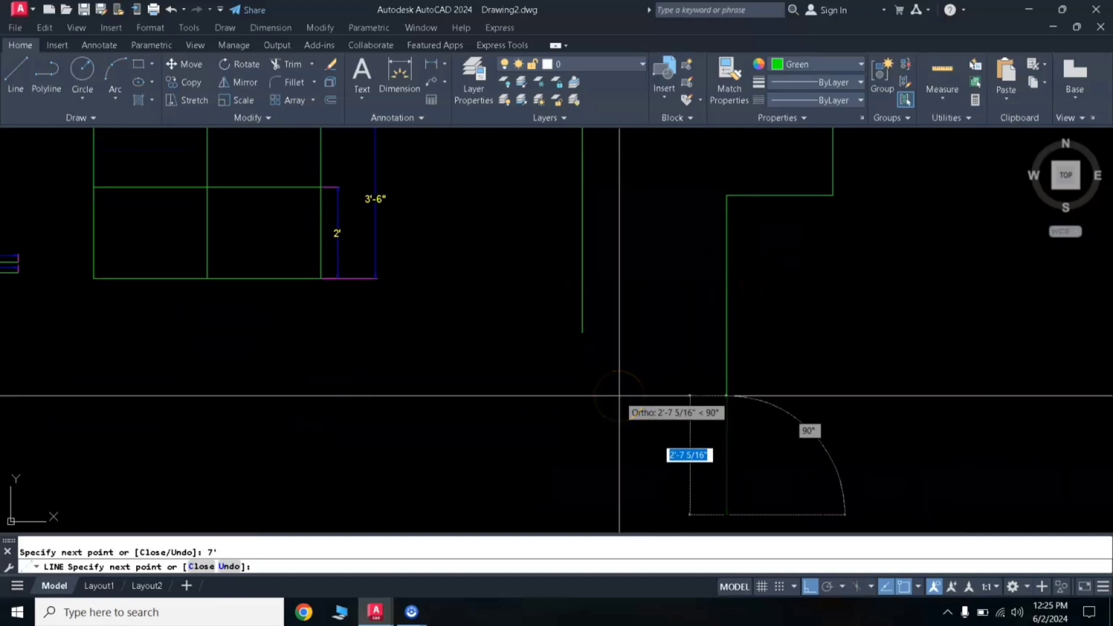
{"action": "type", "text": "u"}
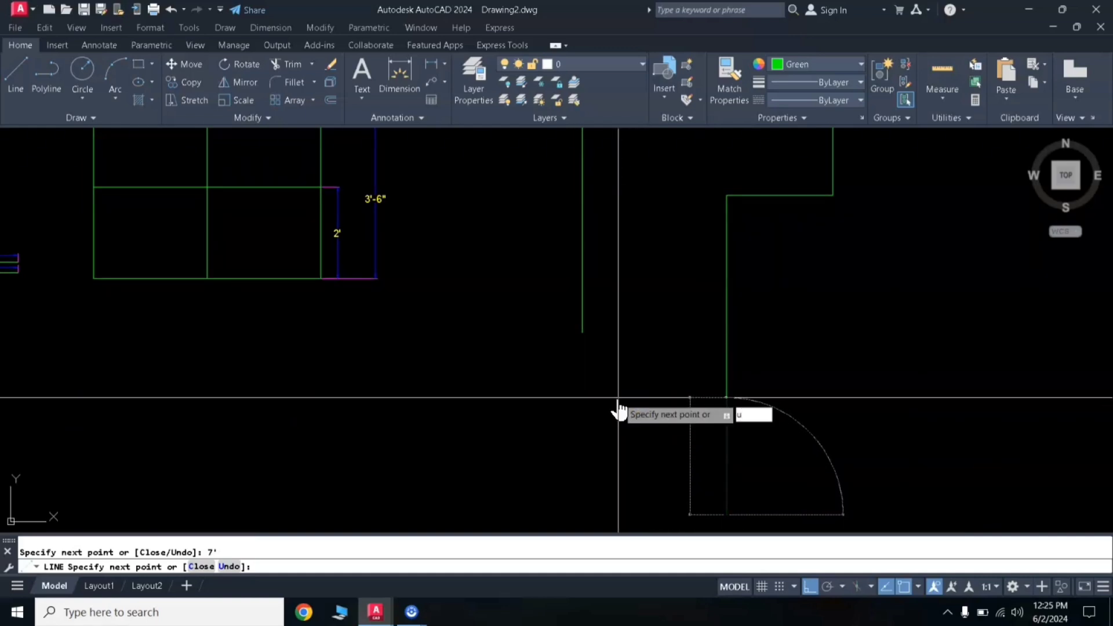
{"action": "key", "text": "Return"}
Draw the outline's next segment 3' downward and close the shape back to its start point.
{"action": "middle_click_drag", "start_coordinate": [684, 436], "coordinate": [711, 378]}
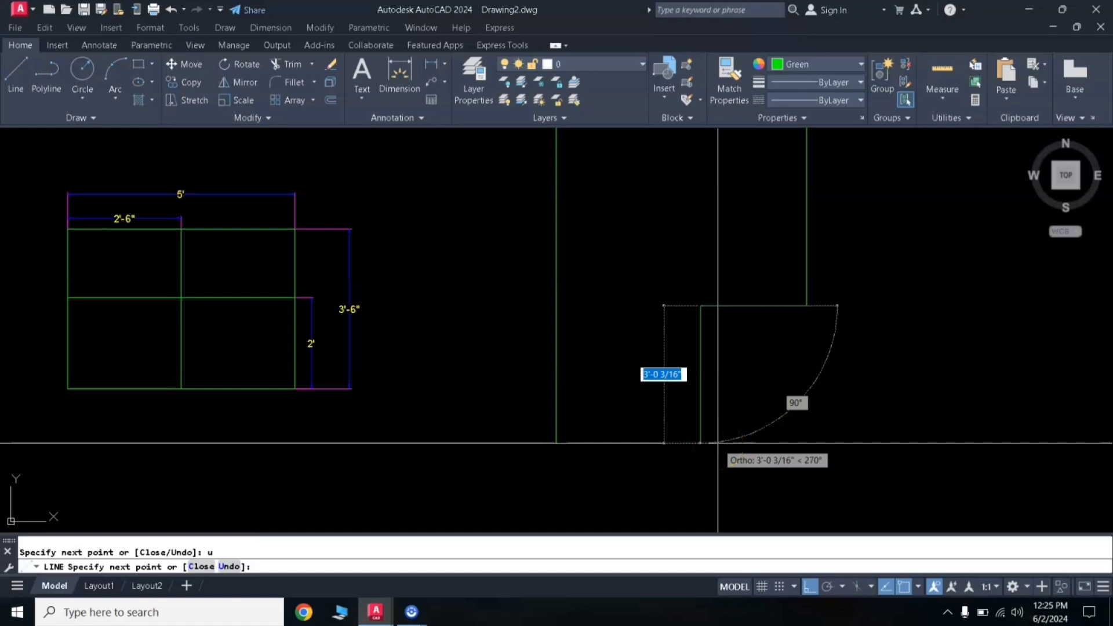
{"action": "type", "text": "3'"}
{"action": "key", "text": "Return"}
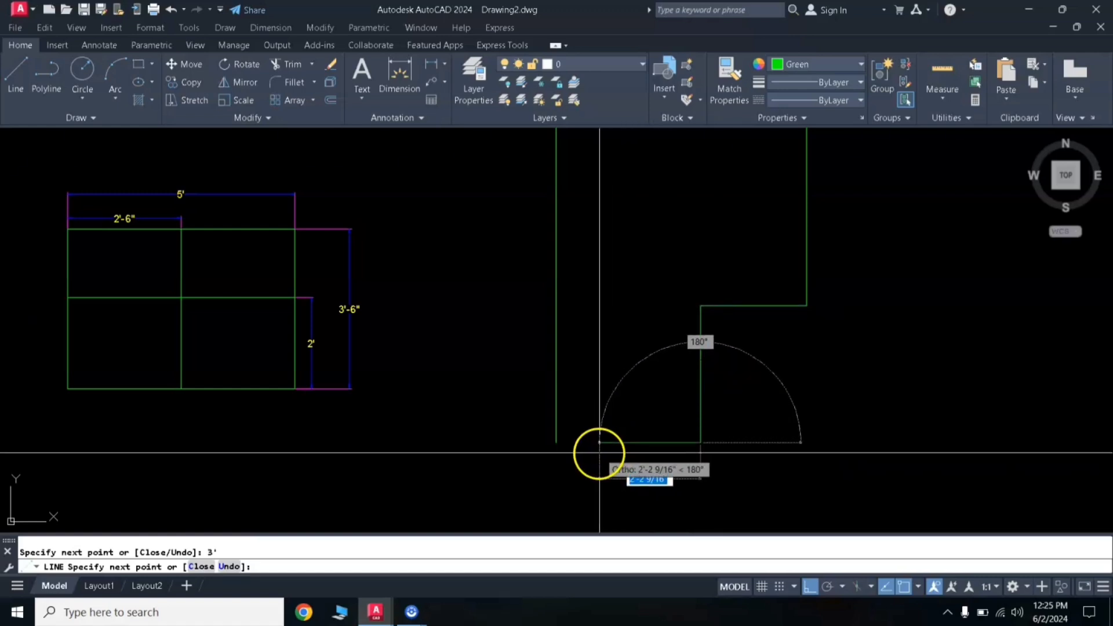
{"action": "type", "text": "c"}
{"action": "key", "text": "Return"}
Add a quick dimension for the L-shaped outline's left side, placed outside it.
{"action": "middle_click_drag", "start_coordinate": [634, 254], "coordinate": [611, 277]}
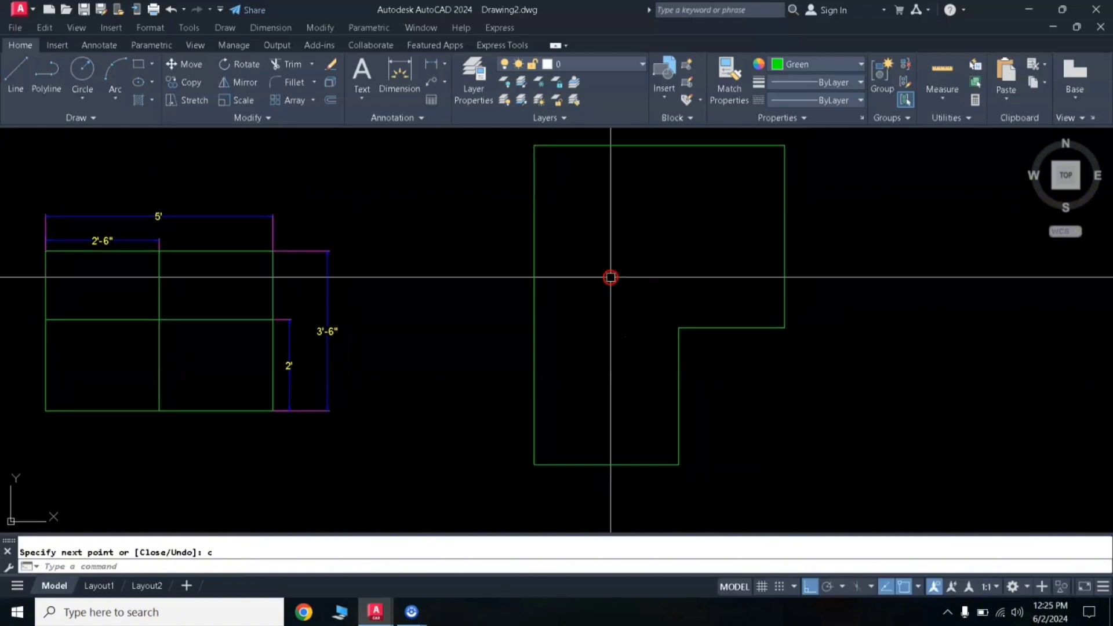
{"action": "scroll", "coordinate": [614, 270], "scroll_direction": "down", "scroll_amount": 2}
{"action": "scroll", "coordinate": [616, 255], "scroll_direction": "up", "scroll_amount": 2}
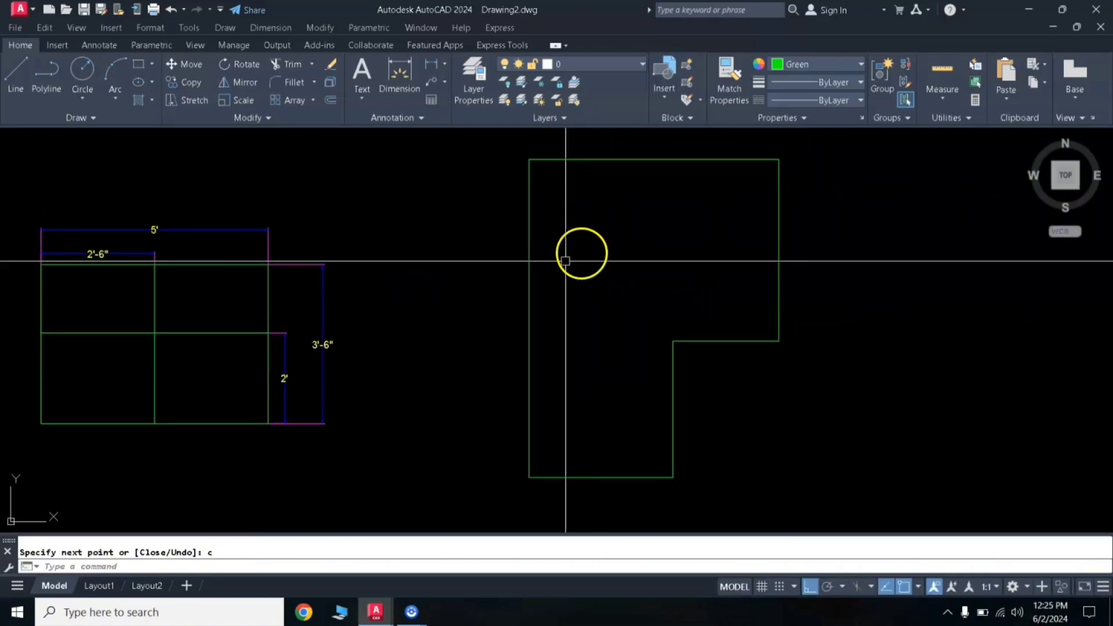
{"action": "left_click", "coordinate": [529, 268]}
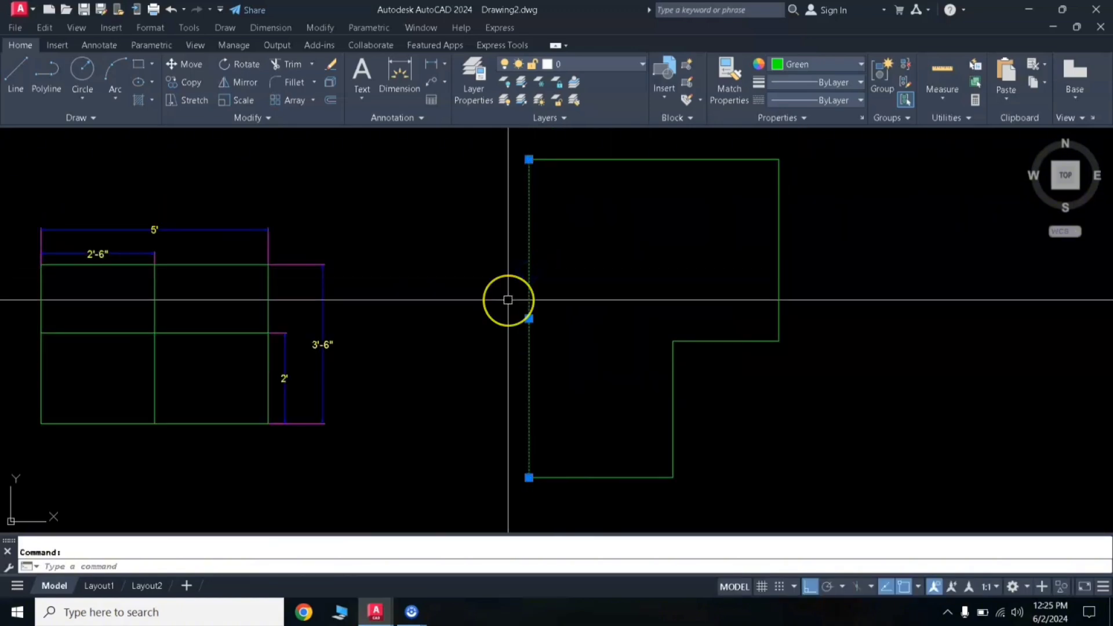
{"action": "type", "text": "qd"}
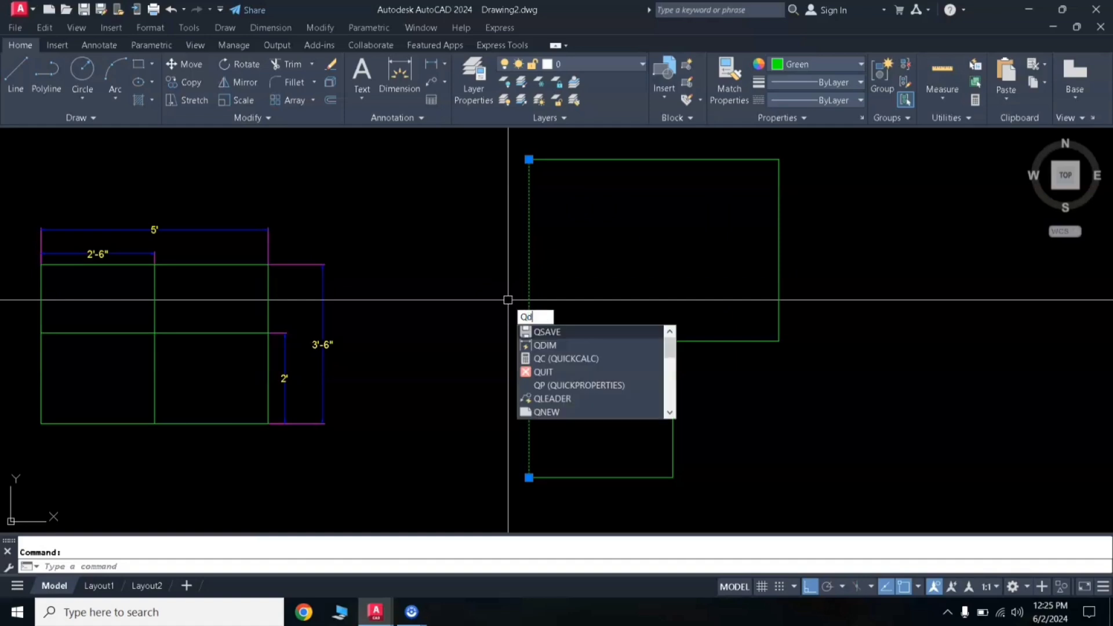
{"action": "key", "text": "Return"}
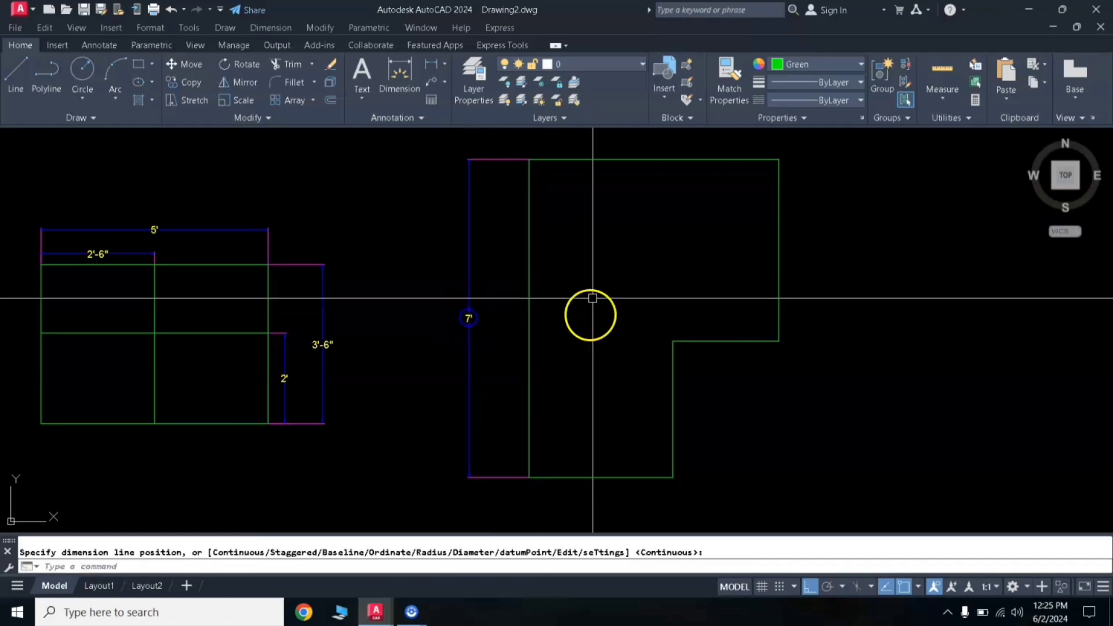
Add a quick dimension for the L-shaped outline's top edge, placed just above it.
{"action": "left_click", "coordinate": [597, 189]}
{"action": "key", "text": "Return"}
{"action": "left_click", "coordinate": [609, 159]}
{"action": "key", "text": "Return"}
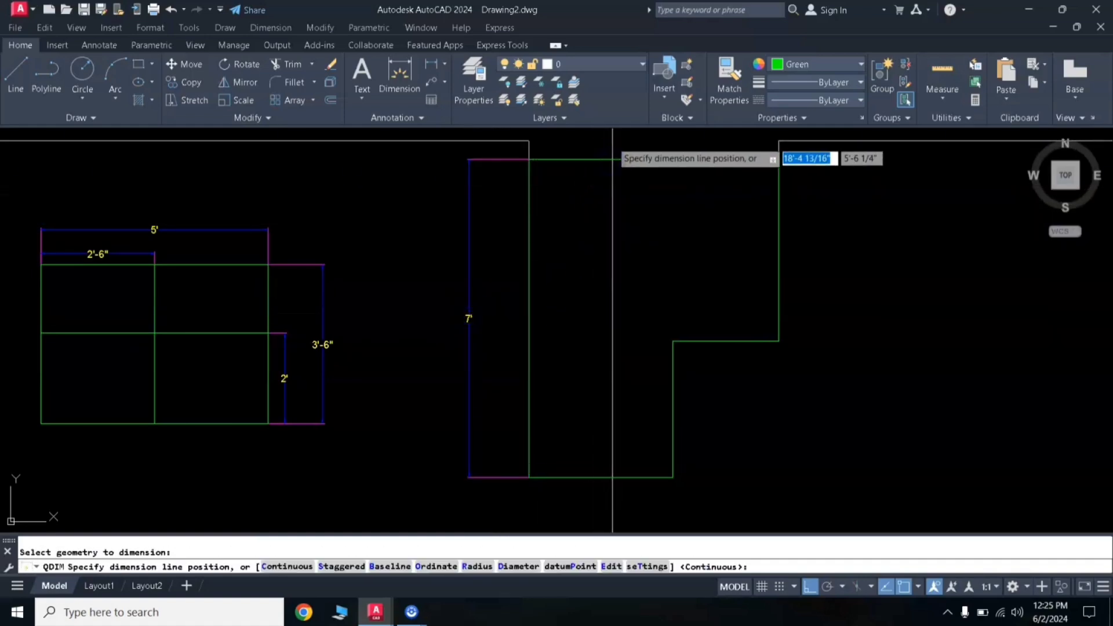
{"action": "left_click", "coordinate": [614, 140]}
Quick-dimension the outline's two right-hand vertical edges together as a continuous chain on the right of the shape.
{"action": "key", "text": "Return"}
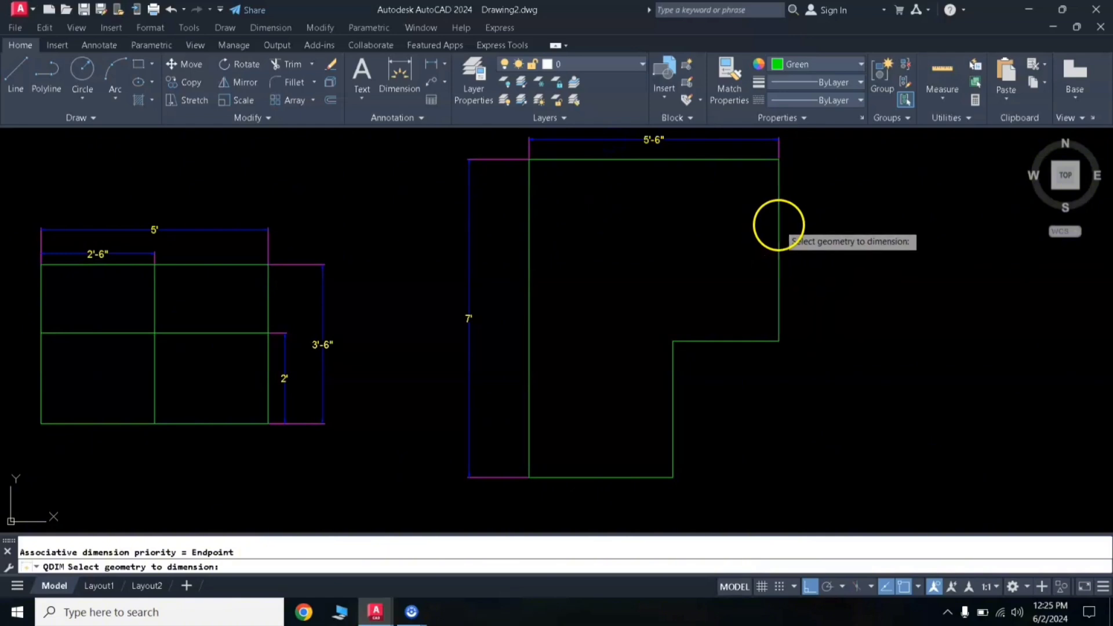
{"action": "left_click", "coordinate": [778, 225]}
{"action": "left_click", "coordinate": [672, 404]}
{"action": "key", "text": "Return"}
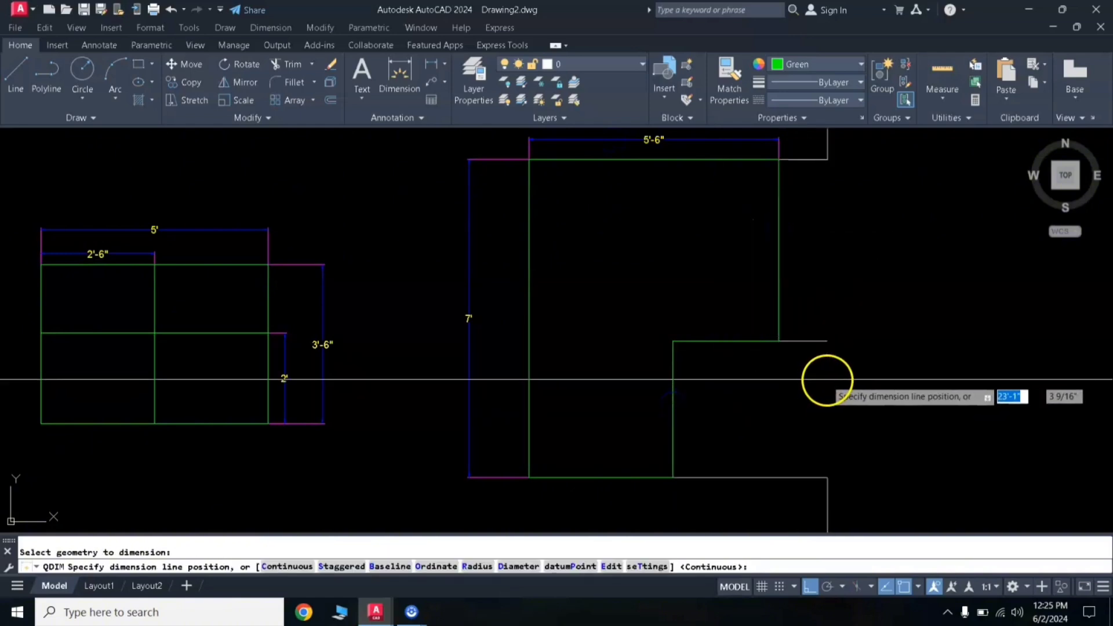
{"action": "left_click", "coordinate": [832, 378]}
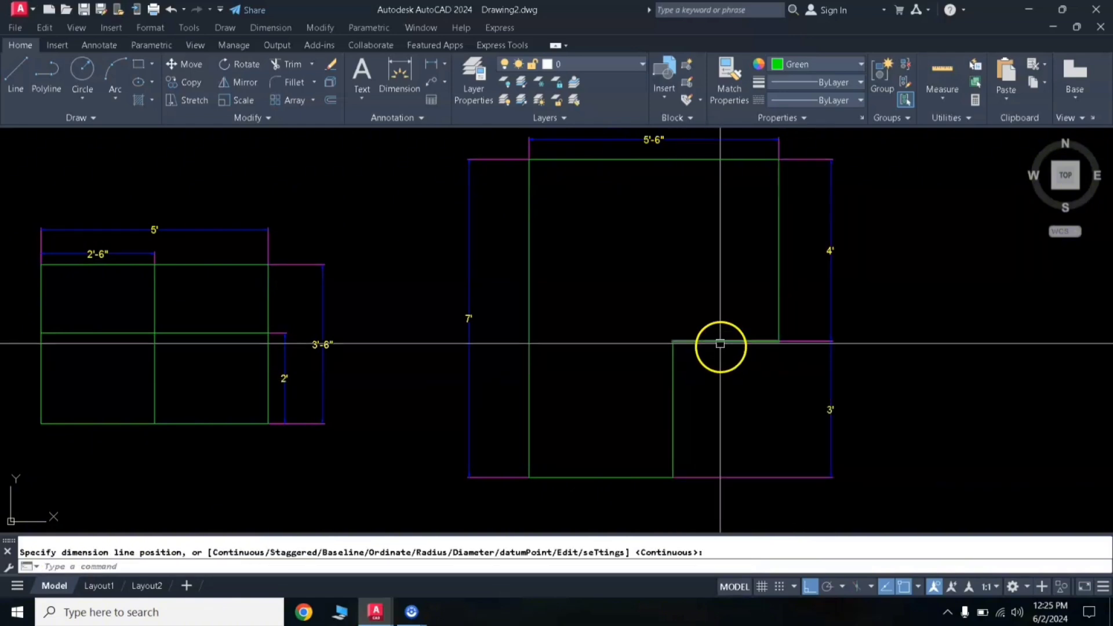
{"action": "key", "text": "Escape"}
Quick-dimension the notch's horizontal edge and the bottom edge together as a continuous chain below the shape.
{"action": "left_click", "coordinate": [721, 342]}
{"action": "left_click", "coordinate": [601, 477]}
{"action": "key", "text": "Return"}
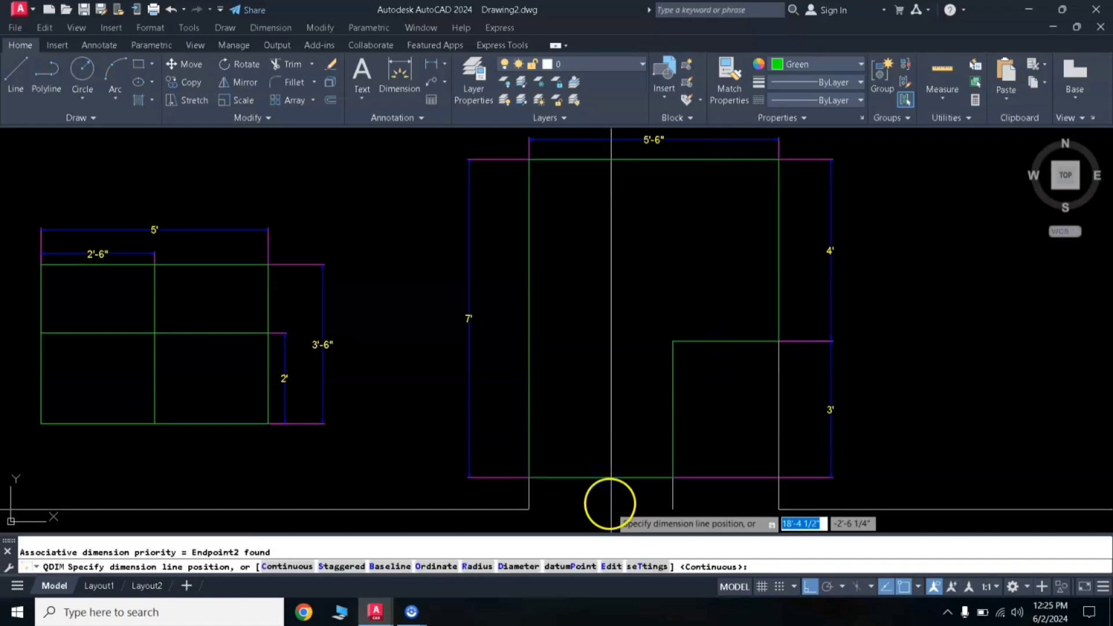
{"action": "left_click", "coordinate": [613, 511]}
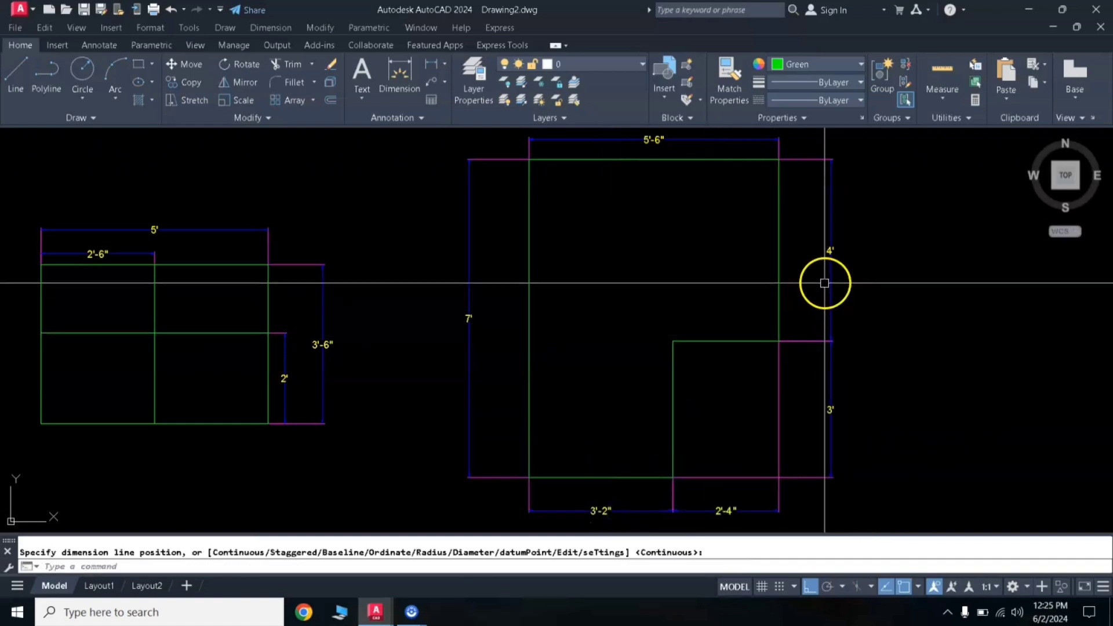
{"action": "scroll", "coordinate": [781, 274], "scroll_direction": "up", "scroll_amount": 1}
{"action": "scroll", "coordinate": [783, 261], "scroll_direction": "down", "scroll_amount": 2}
{"action": "scroll", "coordinate": [727, 242], "scroll_direction": "up", "scroll_amount": 2}
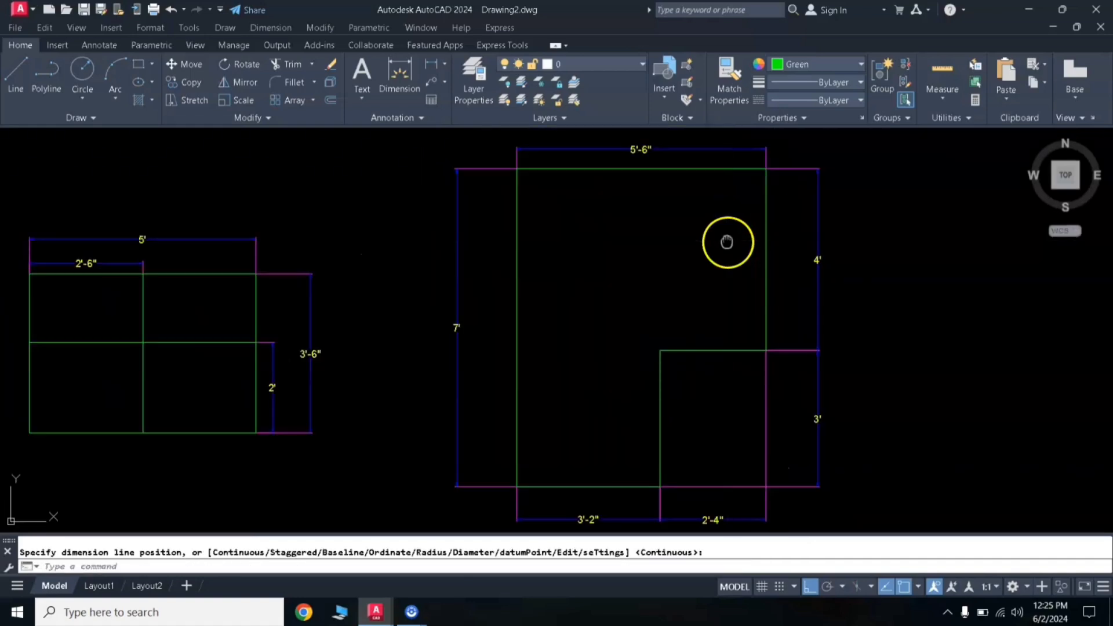
{"action": "middle_click_drag", "start_coordinate": [726, 241], "coordinate": [641, 231]}
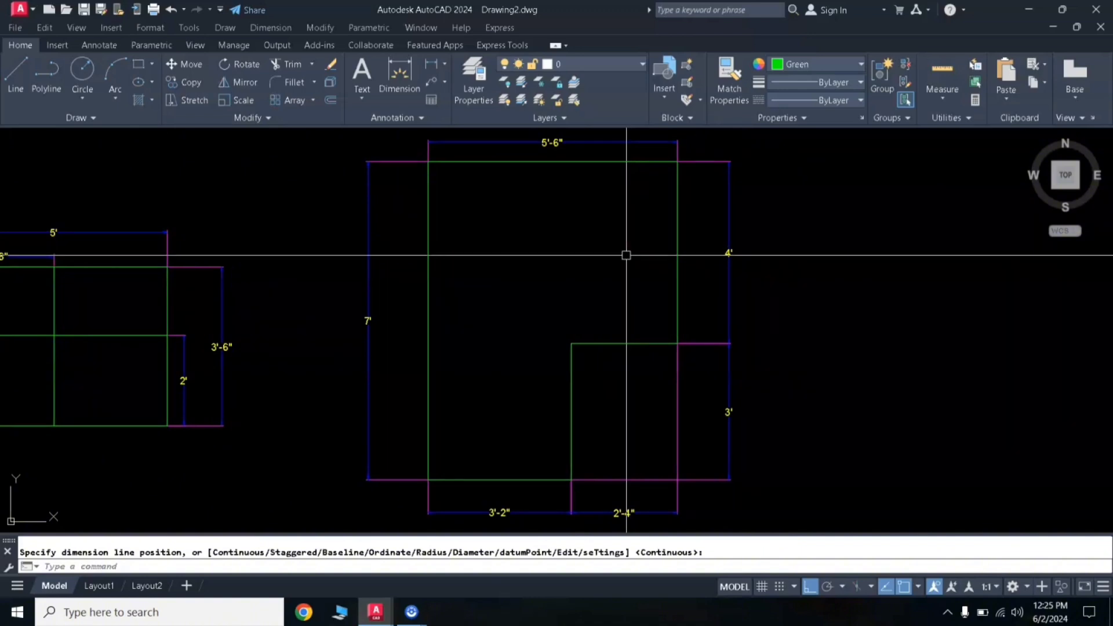
Review the dimensioned rectangle and L-shape together in one view.
{"action": "mouse_move", "coordinate": [626, 255]}
{"action": "middle_mouse_down"}
{"action": "mouse_move", "coordinate": [628, 268]}
{"action": "mouse_move", "coordinate": [733, 268]}
{"action": "middle_mouse_up"}
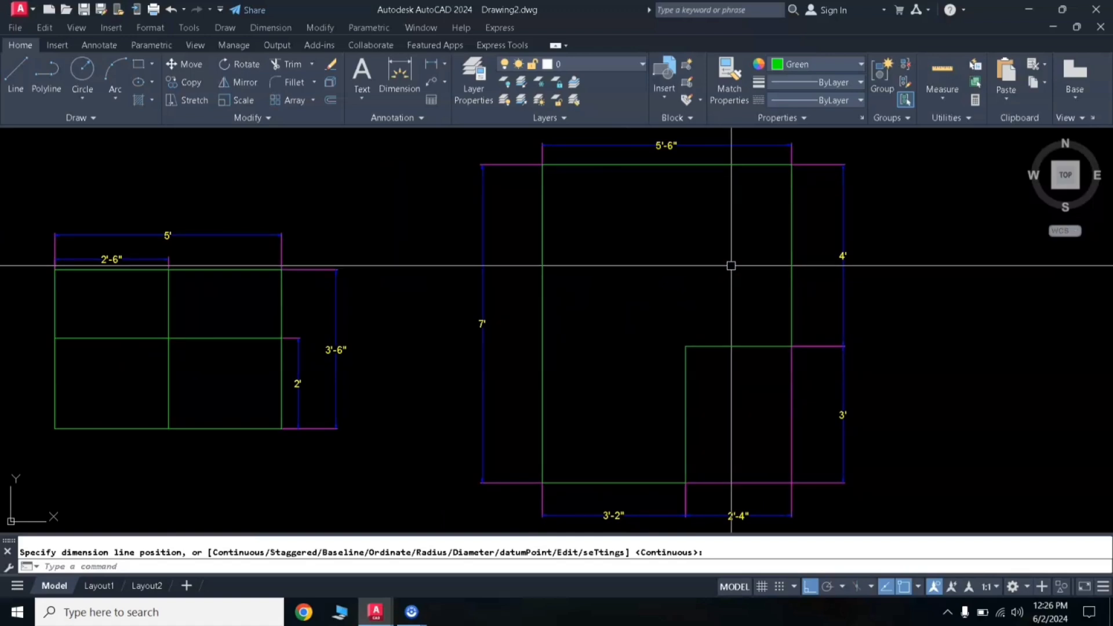
{"action": "type", "text": "z"}
{"action": "key", "text": "Return"}
{"action": "key", "text": "Return"}
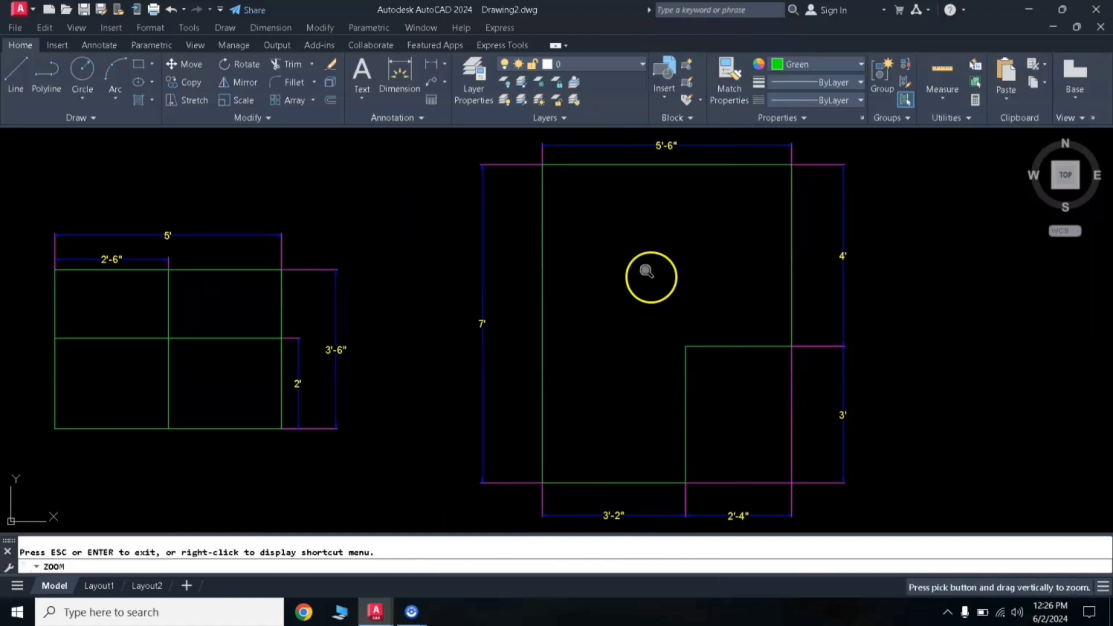
{"action": "left_click_drag", "start_coordinate": [651, 271], "coordinate": [651, 291]}
{"action": "right_click", "coordinate": [653, 280]}
{"action": "left_click", "coordinate": [674, 291]}
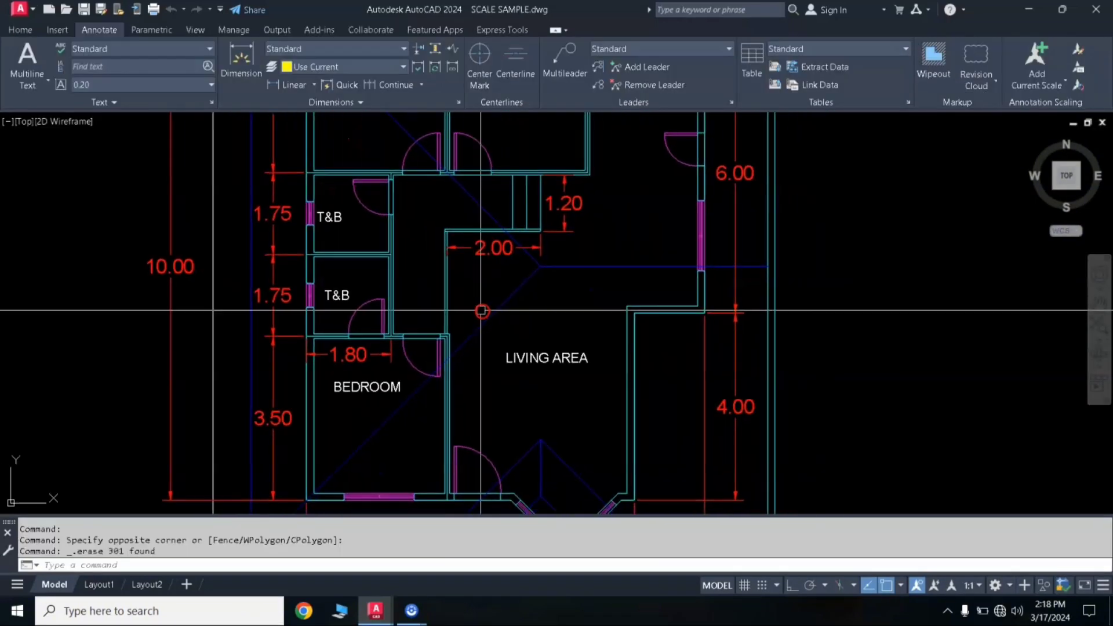
Examine the room labels and dimensions of the floor plan in SCALE SAMPLE.dwg.
{"action": "scroll", "coordinate": [479, 377], "scroll_direction": "up", "scroll_amount": 2}
{"action": "scroll", "coordinate": [472, 398], "scroll_direction": "down", "scroll_amount": 1}
{"action": "scroll", "coordinate": [502, 374], "scroll_direction": "up", "scroll_amount": 3}
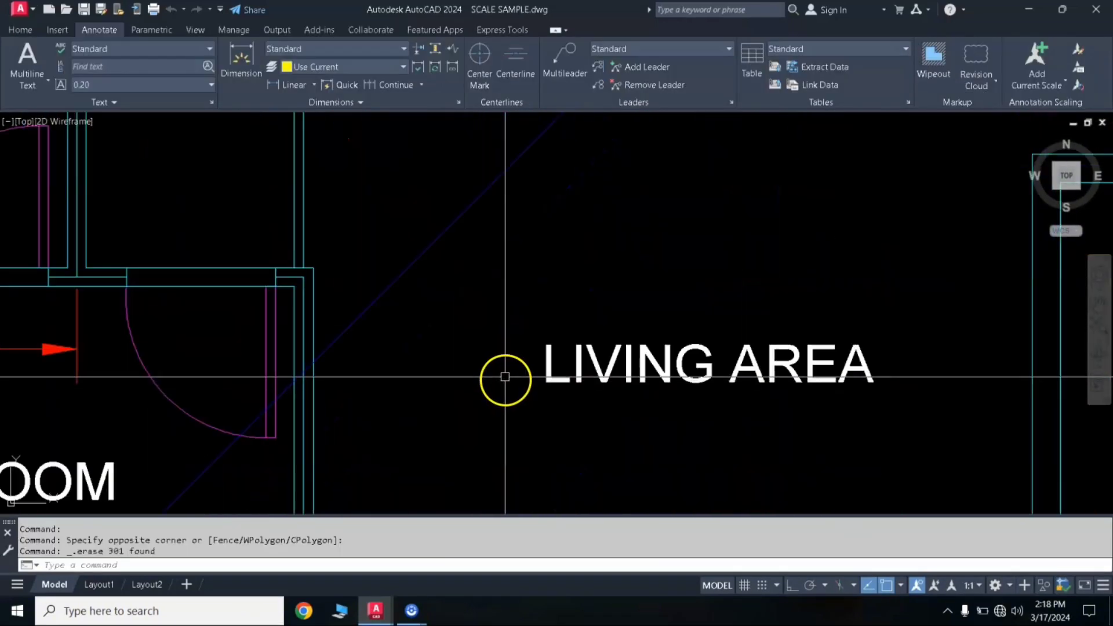
{"action": "scroll", "coordinate": [502, 373], "scroll_direction": "down", "scroll_amount": 3}
{"action": "scroll", "coordinate": [502, 374], "scroll_direction": "up", "scroll_amount": 1}
{"action": "scroll", "coordinate": [502, 371], "scroll_direction": "down", "scroll_amount": 2}
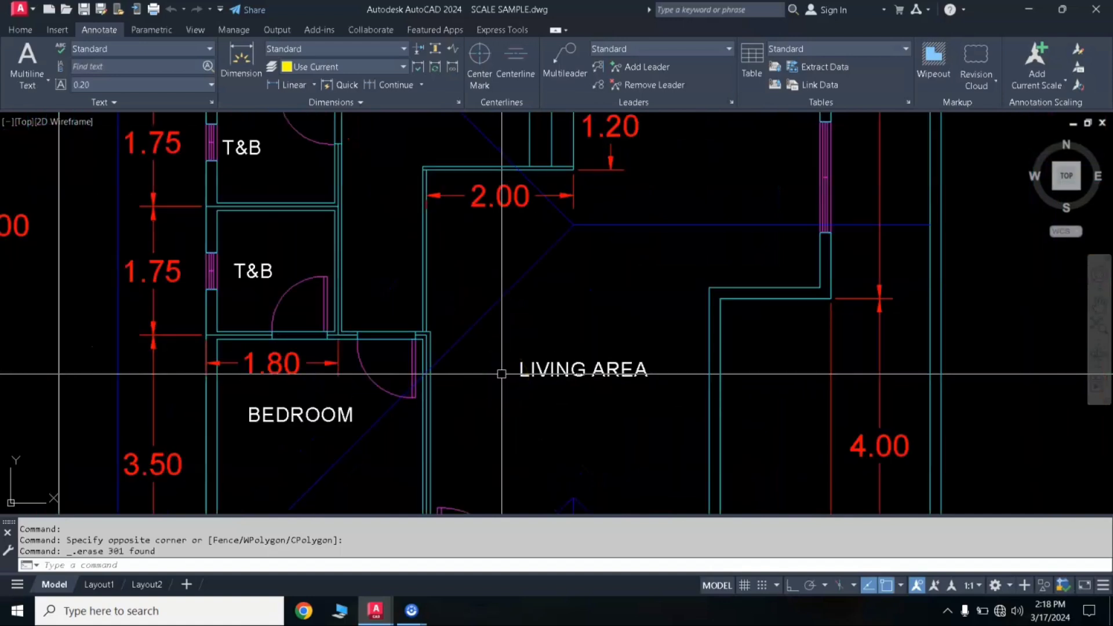
{"action": "scroll", "coordinate": [502, 371], "scroll_direction": "down", "scroll_amount": 1}
{"action": "scroll", "coordinate": [465, 342], "scroll_direction": "down", "scroll_amount": 2}
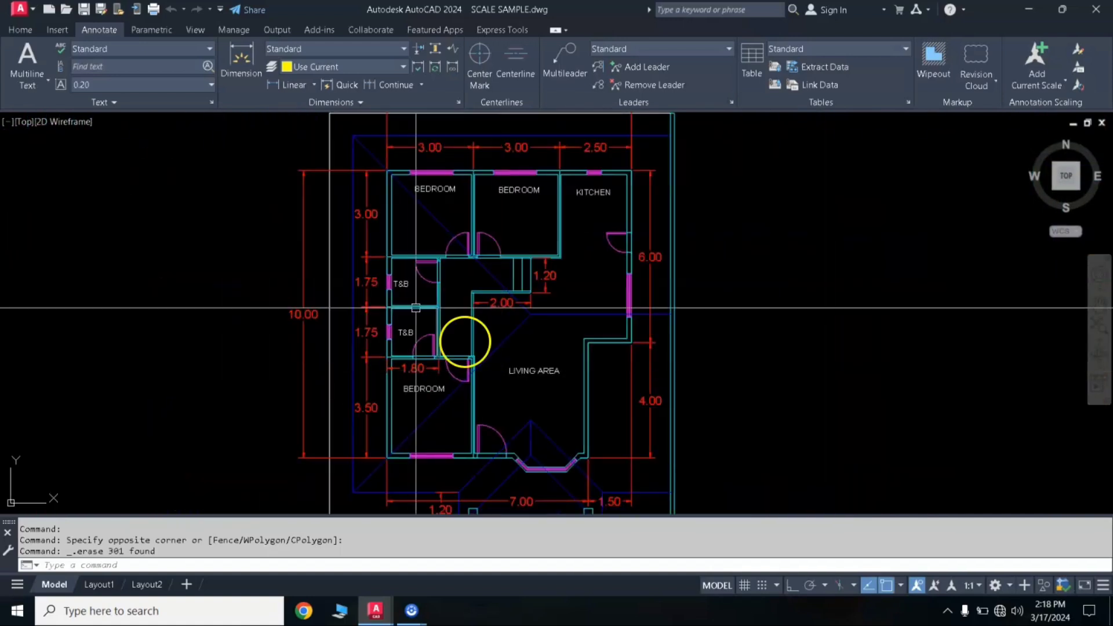
{"action": "scroll", "coordinate": [453, 268], "scroll_direction": "up", "scroll_amount": 4}
{"action": "scroll", "coordinate": [453, 268], "scroll_direction": "down", "scroll_amount": 3}
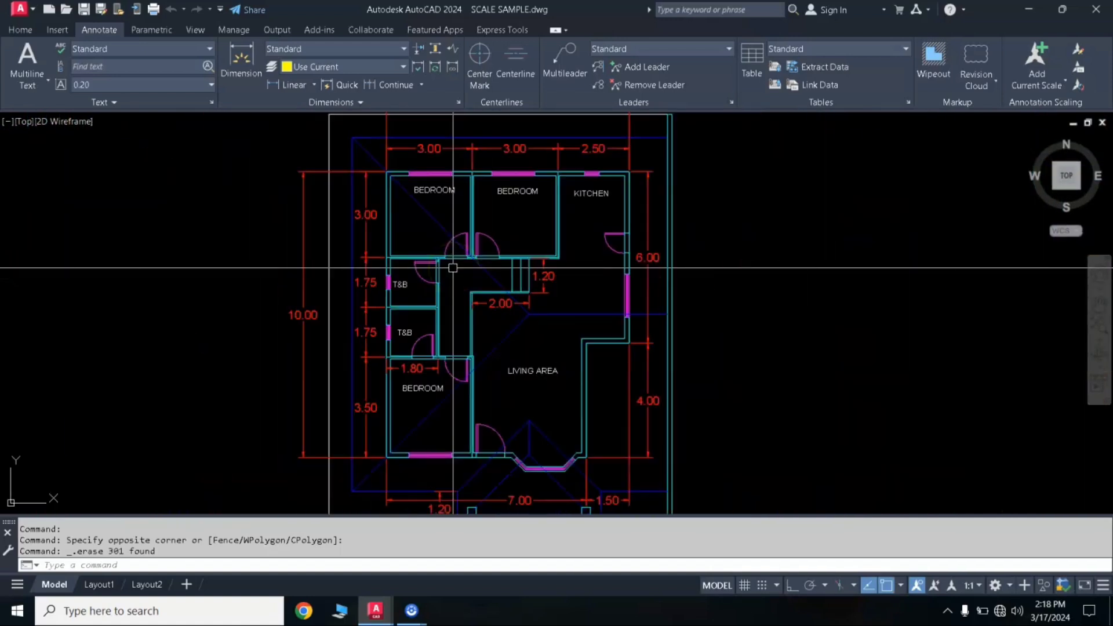
{"action": "scroll", "coordinate": [443, 261], "scroll_direction": "up", "scroll_amount": 2}
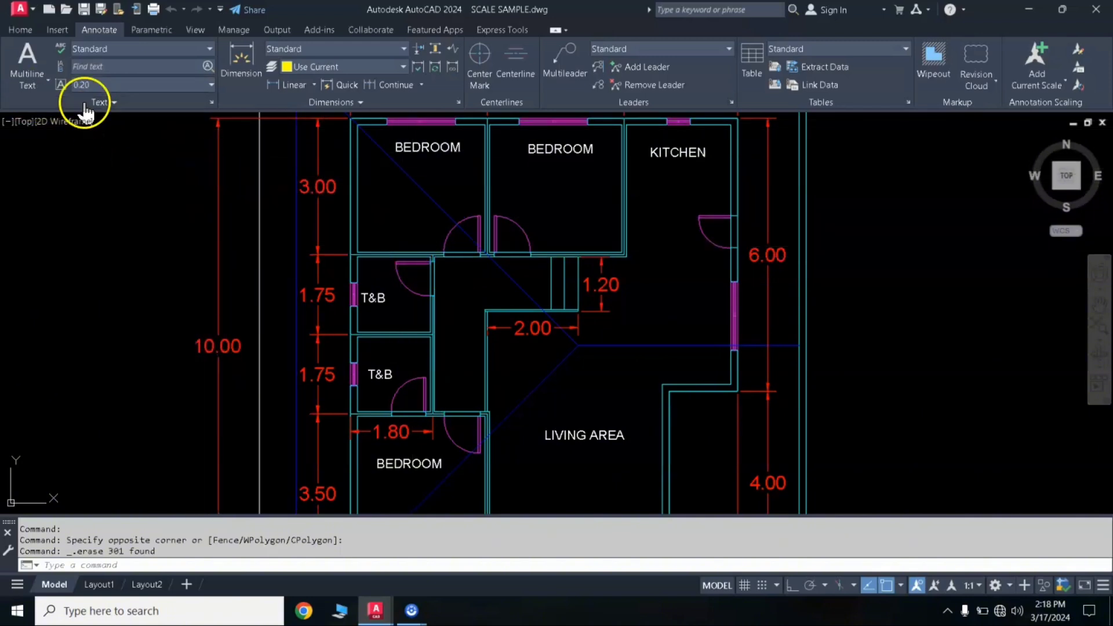
Create a new drawing from the acad template and turn off its grid display.
{"action": "left_click", "coordinate": [33, 10]}
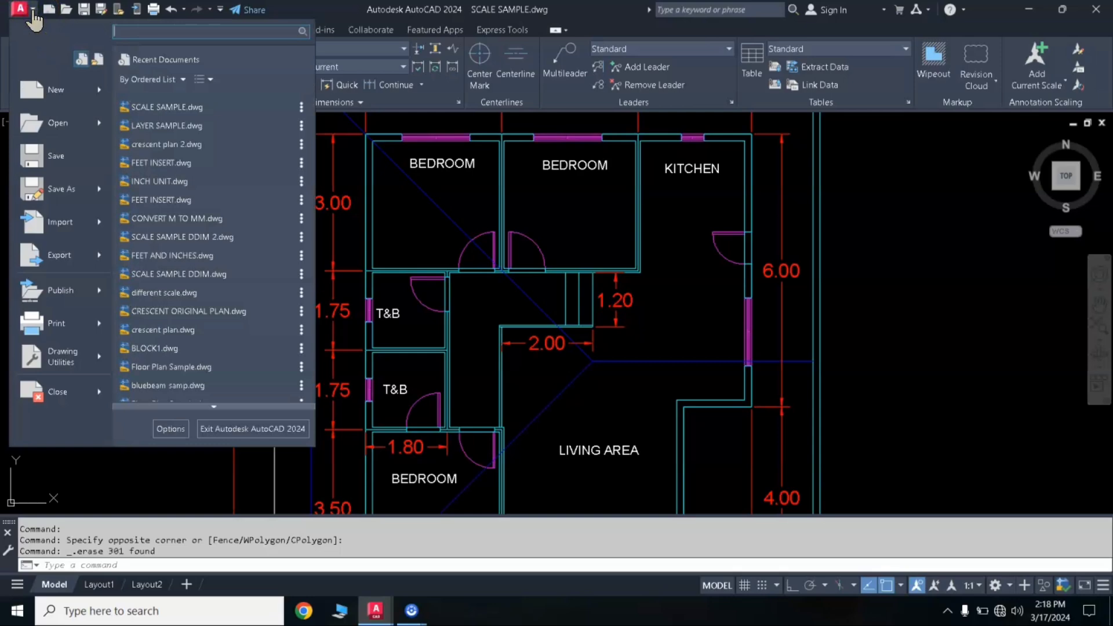
{"action": "left_click", "coordinate": [67, 93]}
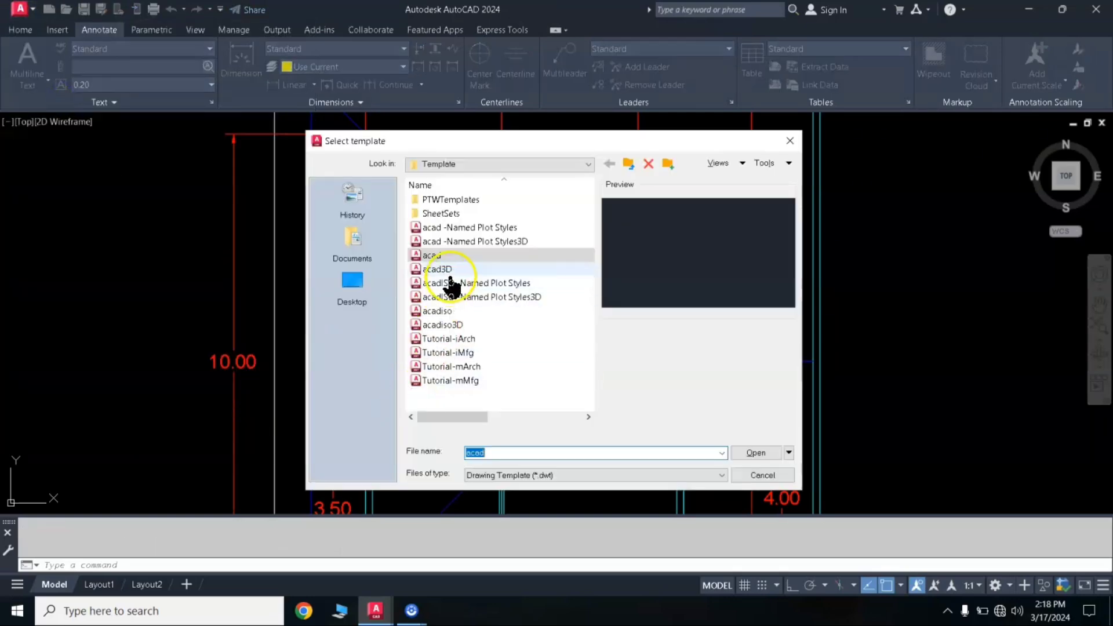
{"action": "left_click", "coordinate": [456, 256]}
{"action": "double_click", "coordinate": [456, 255]}
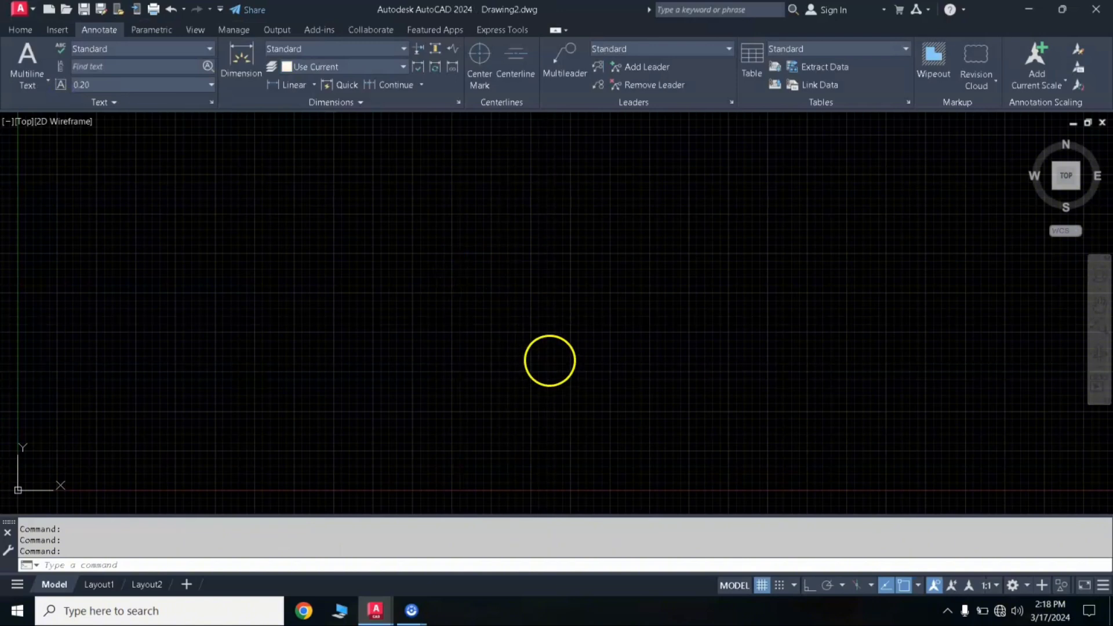
{"action": "left_click", "coordinate": [762, 586]}
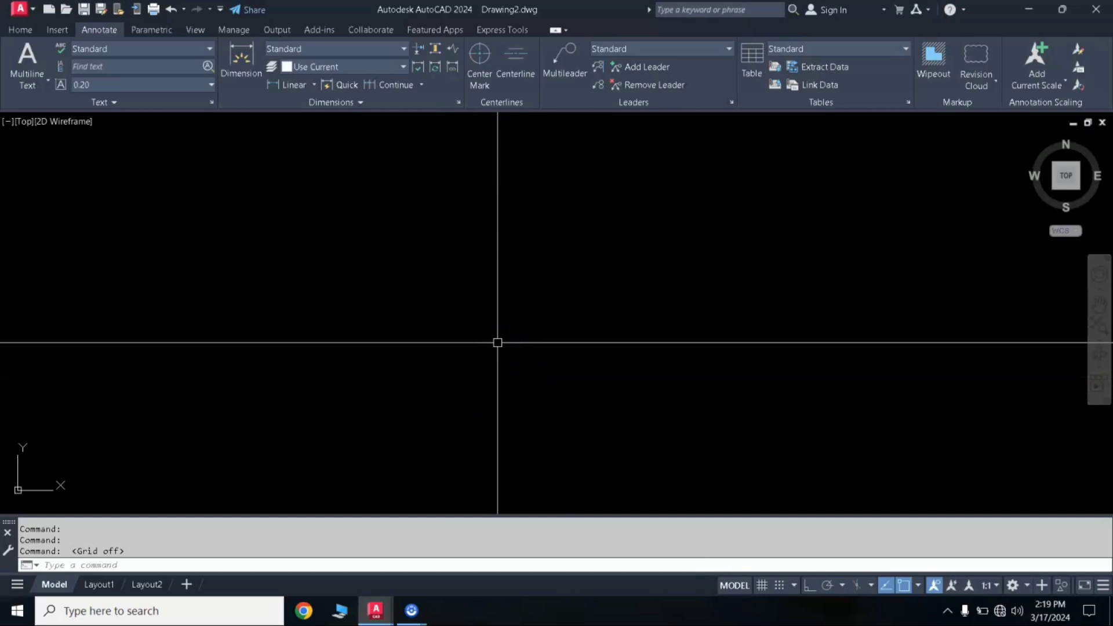
Check the drawing's length unit options with the -DWGUNITS command, and leave it without entering a value.
{"action": "type", "text": "DWGu"}
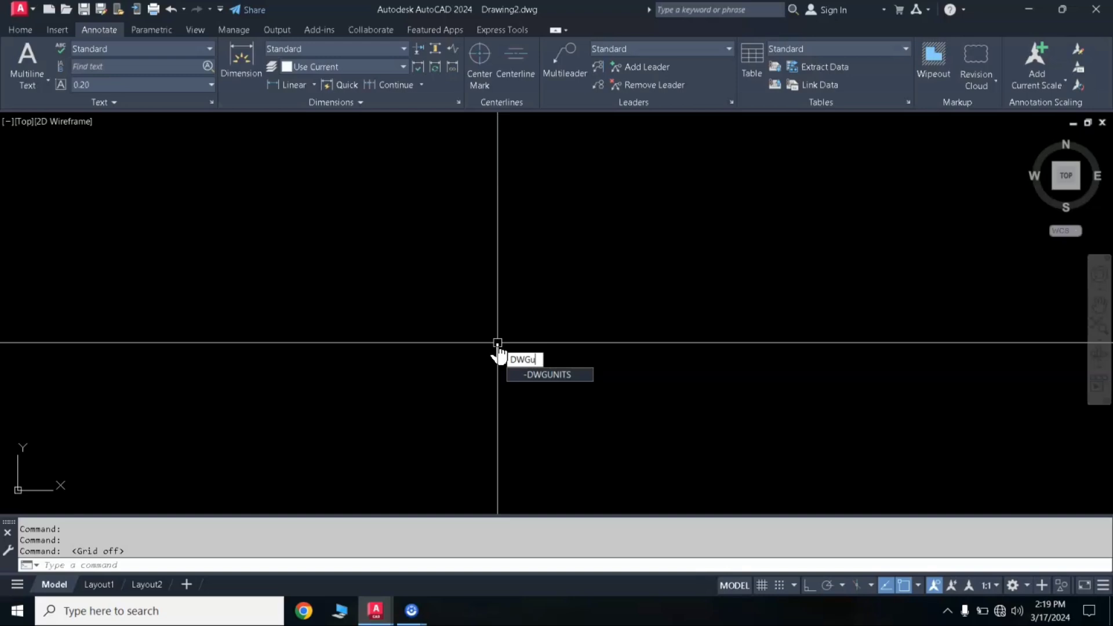
{"action": "key", "text": "Return"}
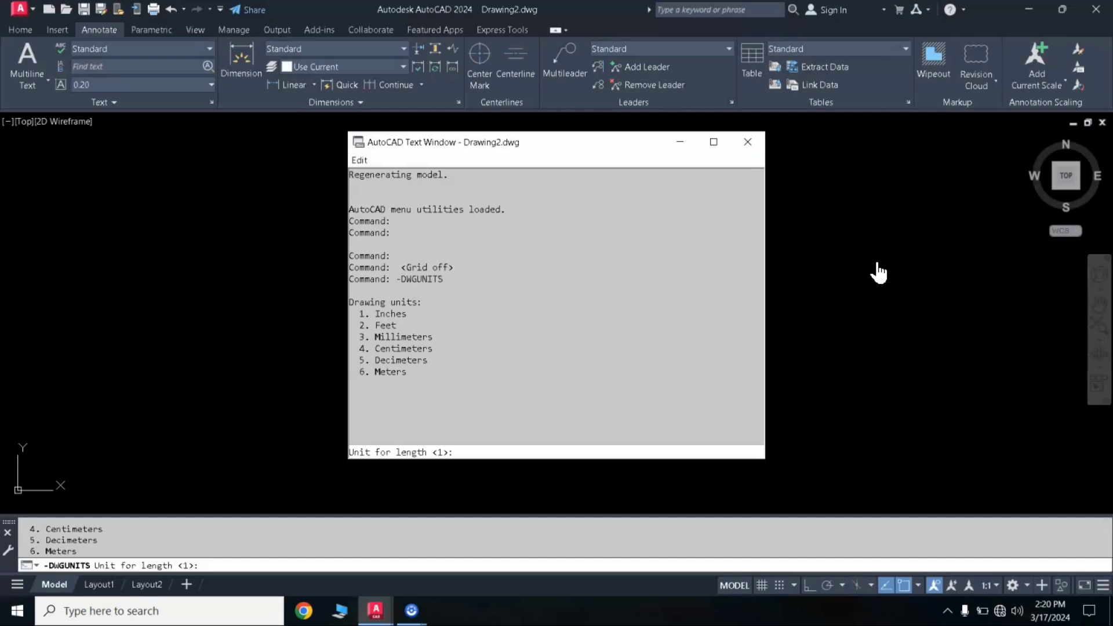
{"action": "left_click", "coordinate": [748, 141]}
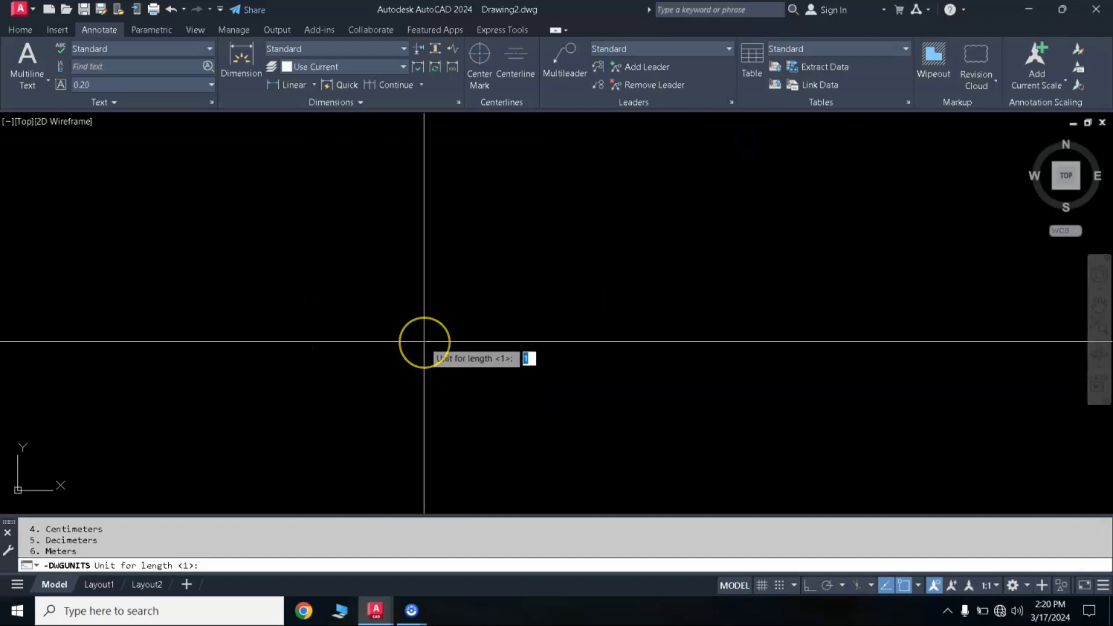
{"action": "key", "text": "Escape"}
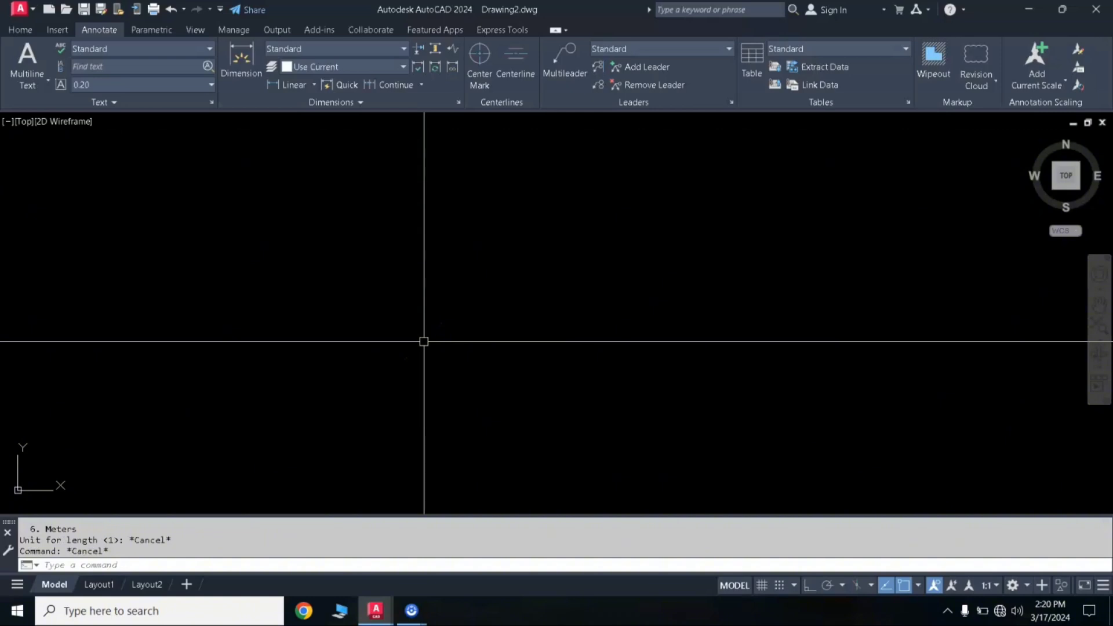
Draw a rectangle with a length of 12 and a width of 5, using the Dimensions option.
{"action": "type", "text": "rec"}
{"action": "key", "text": "Return"}
{"action": "left_click", "coordinate": [390, 384]}
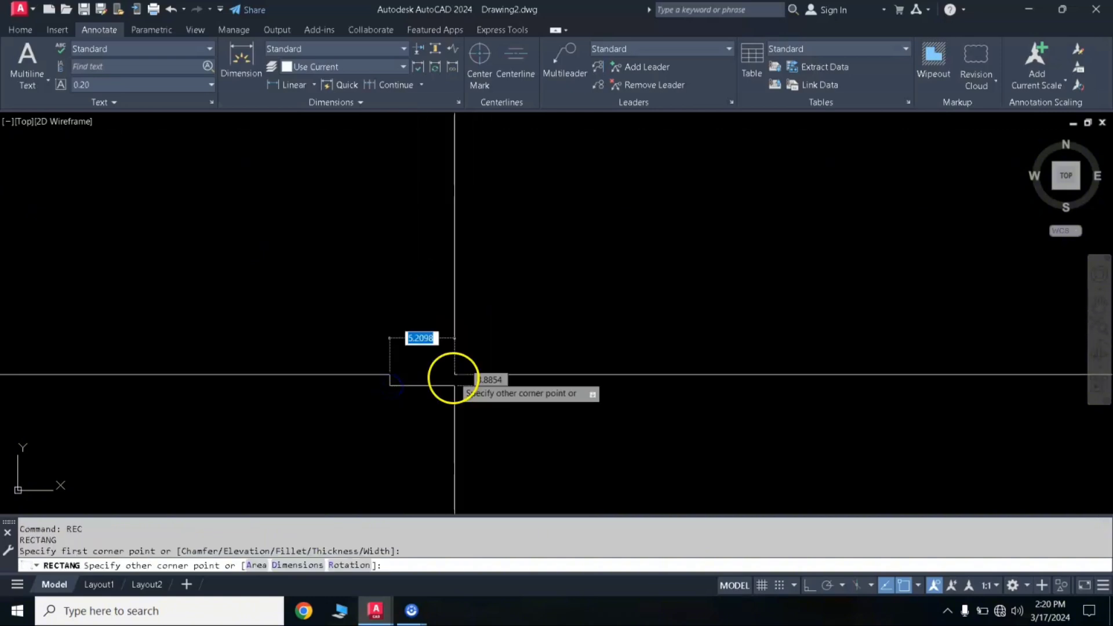
{"action": "left_click", "coordinate": [298, 565]}
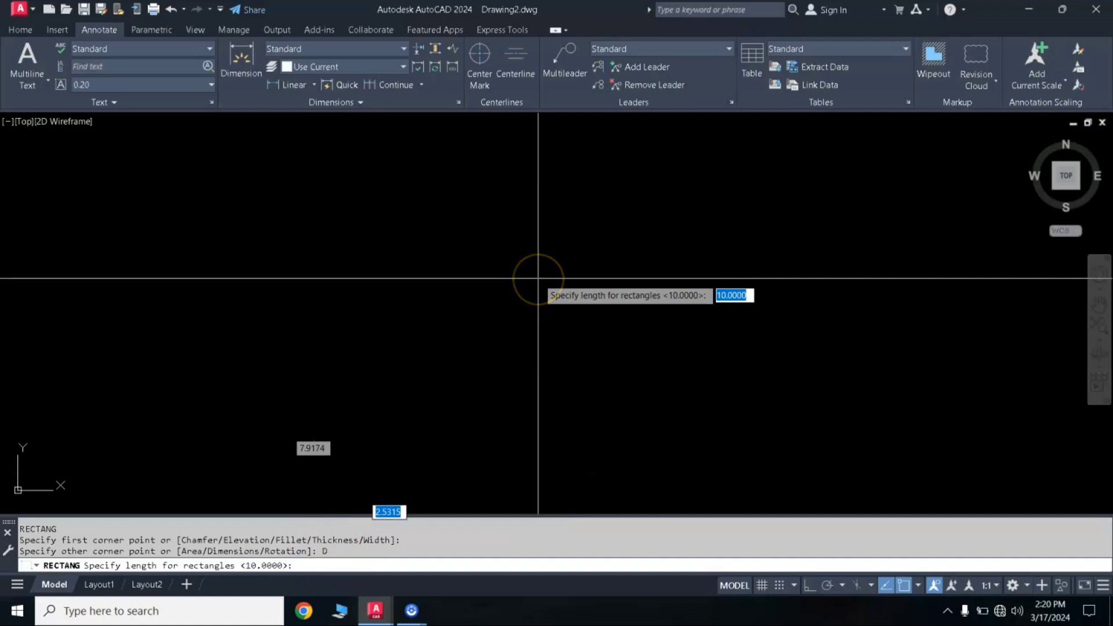
{"action": "type", "text": "12"}
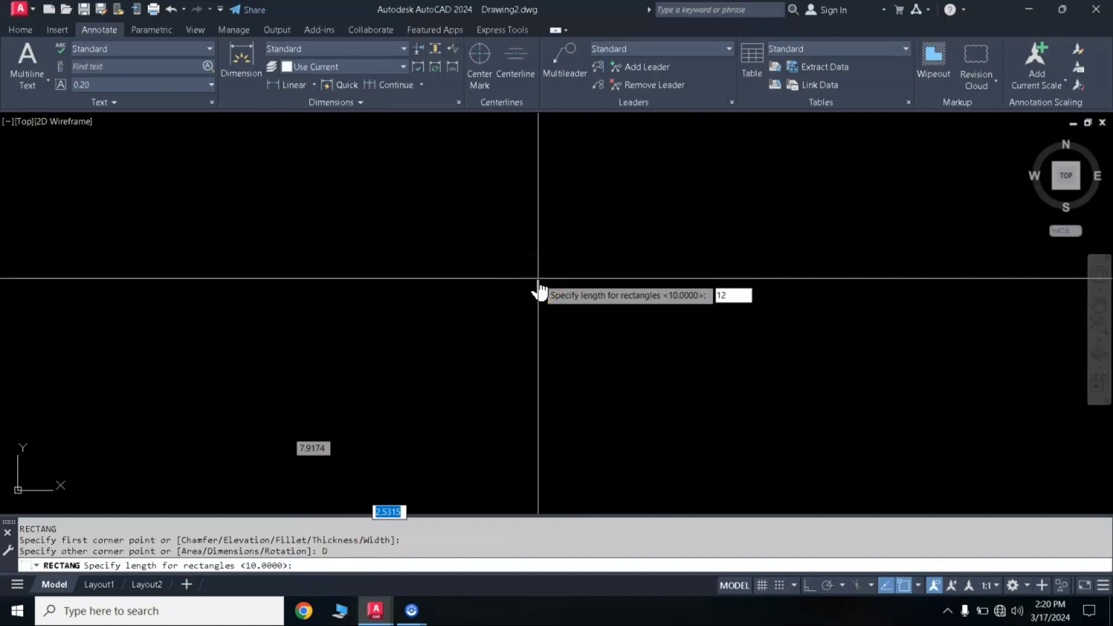
{"action": "key", "text": "Return"}
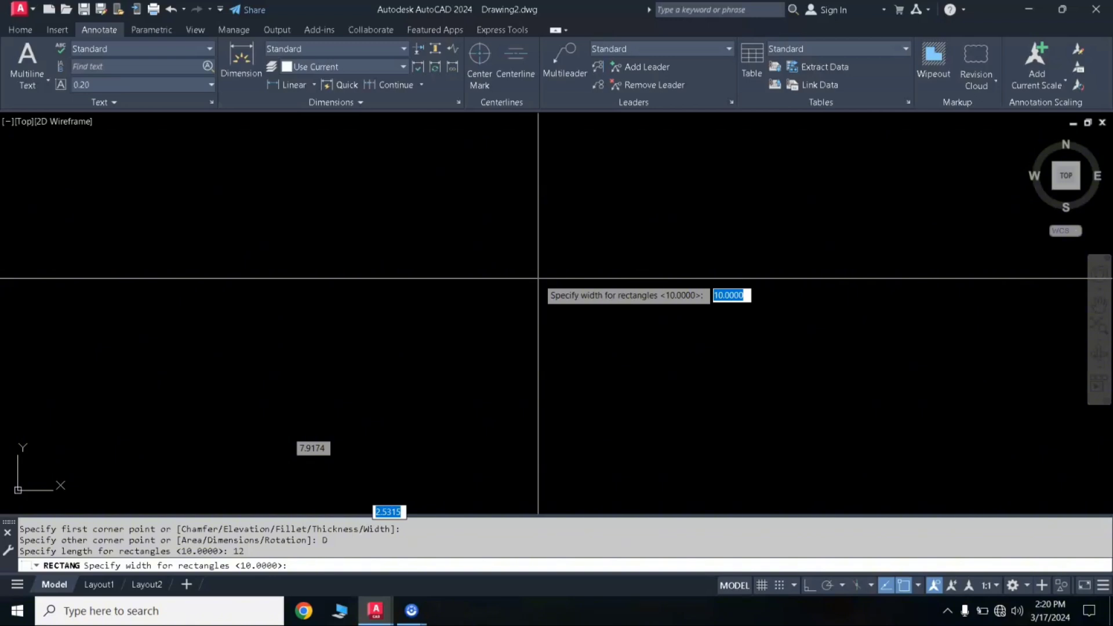
{"action": "type", "text": "5"}
{"action": "key", "text": "Return"}
{"action": "left_click", "coordinate": [580, 259]}
{"action": "left_click", "coordinate": [465, 319]}
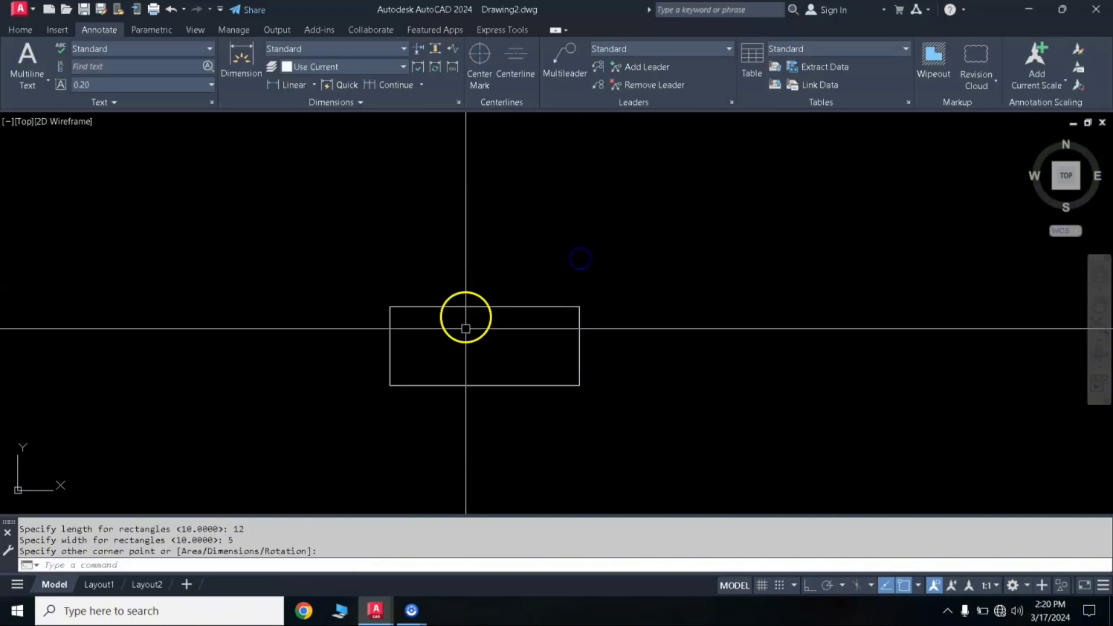
Set the current object colour to Green.
{"action": "scroll", "coordinate": [465, 329], "scroll_direction": "up", "scroll_amount": 2}
{"action": "middle_click_drag", "start_coordinate": [470, 328], "coordinate": [493, 297]}
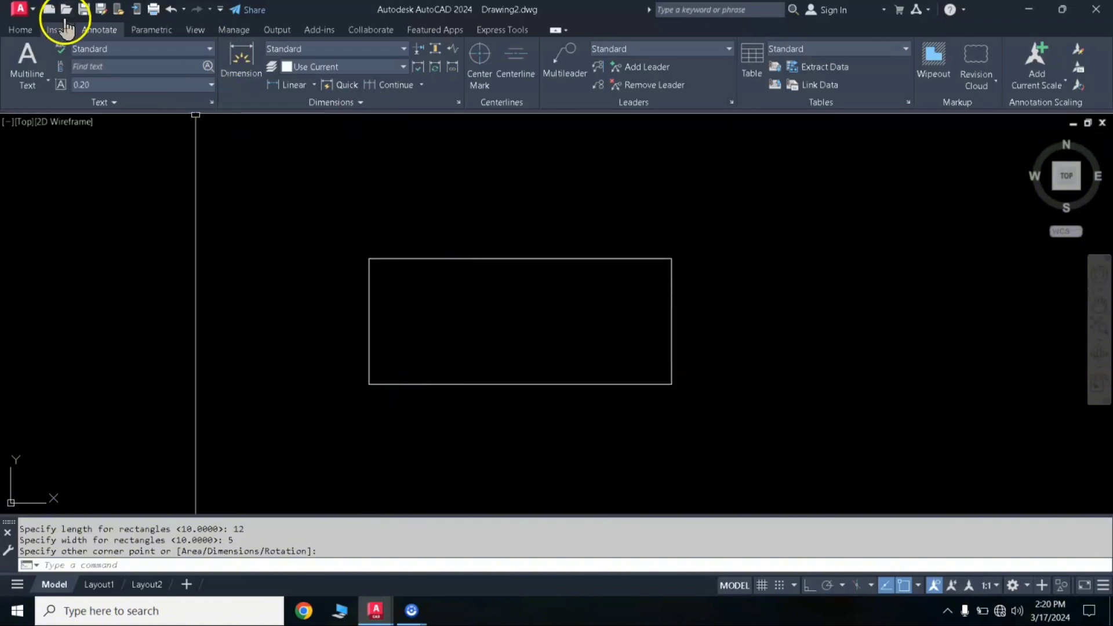
{"action": "left_click", "coordinate": [22, 30]}
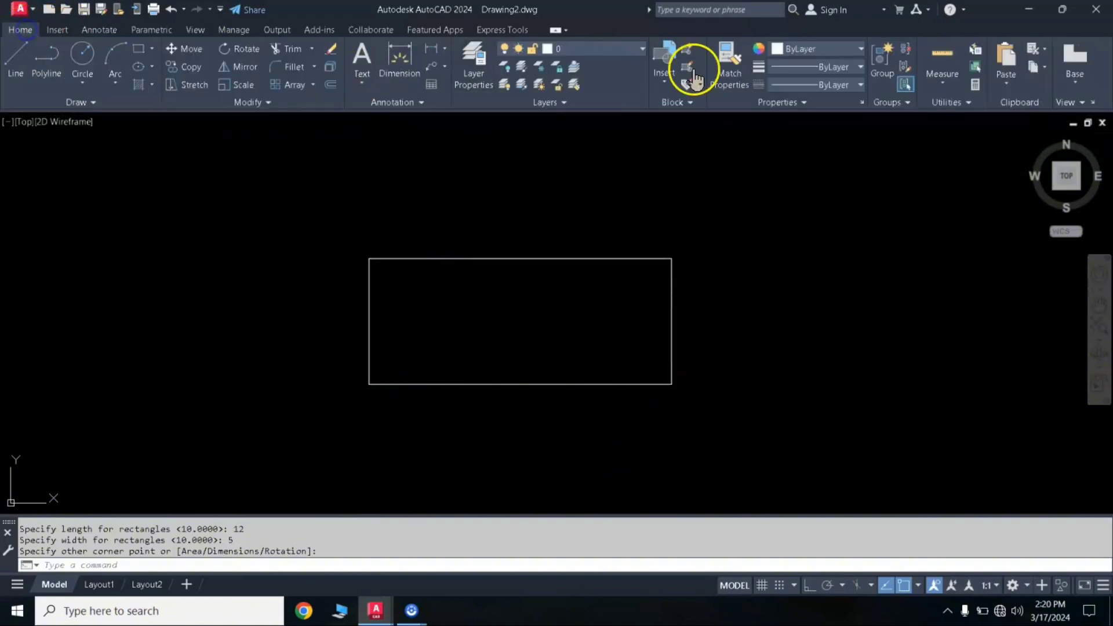
{"action": "left_click", "coordinate": [796, 49]}
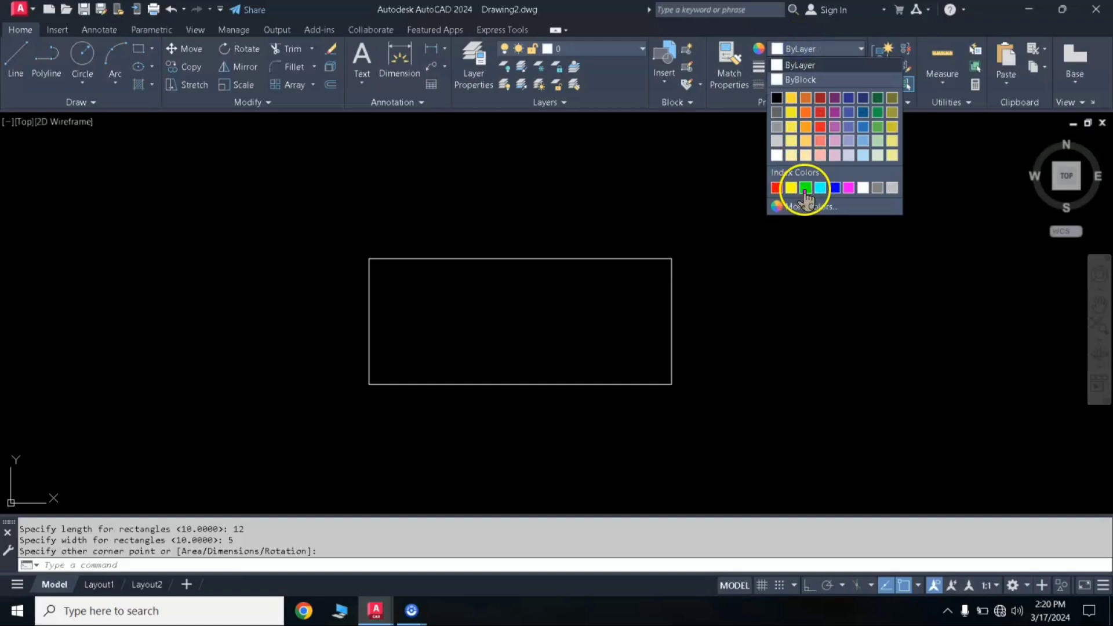
{"action": "left_click", "coordinate": [806, 186]}
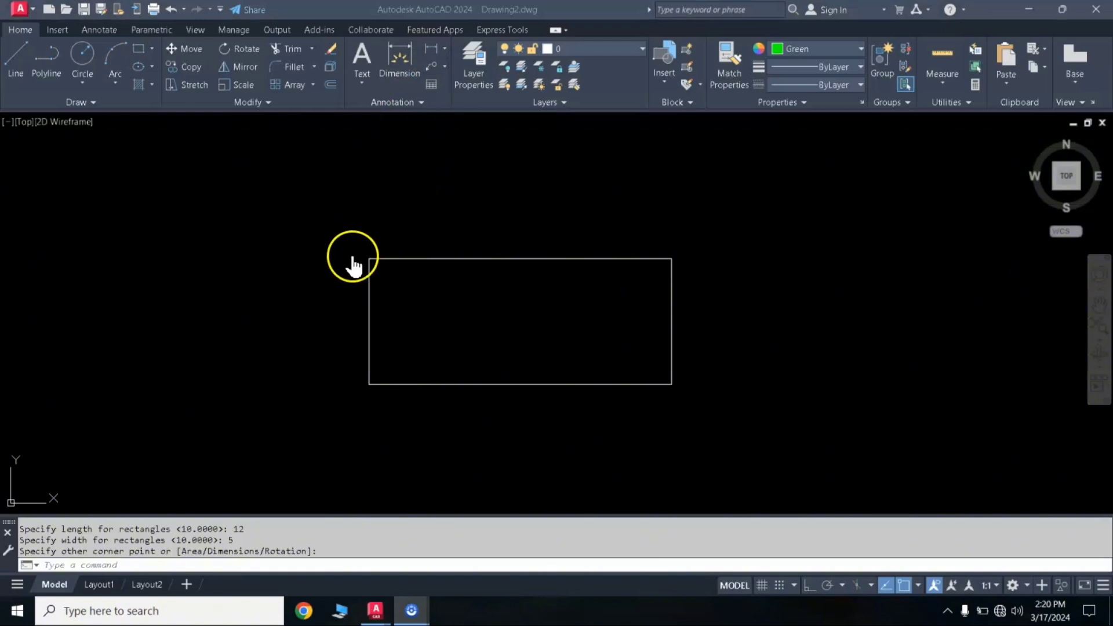
Add a linear dimension between the rectangle's two upper corners, placed just above the top edge.
{"action": "type", "text": "dli"}
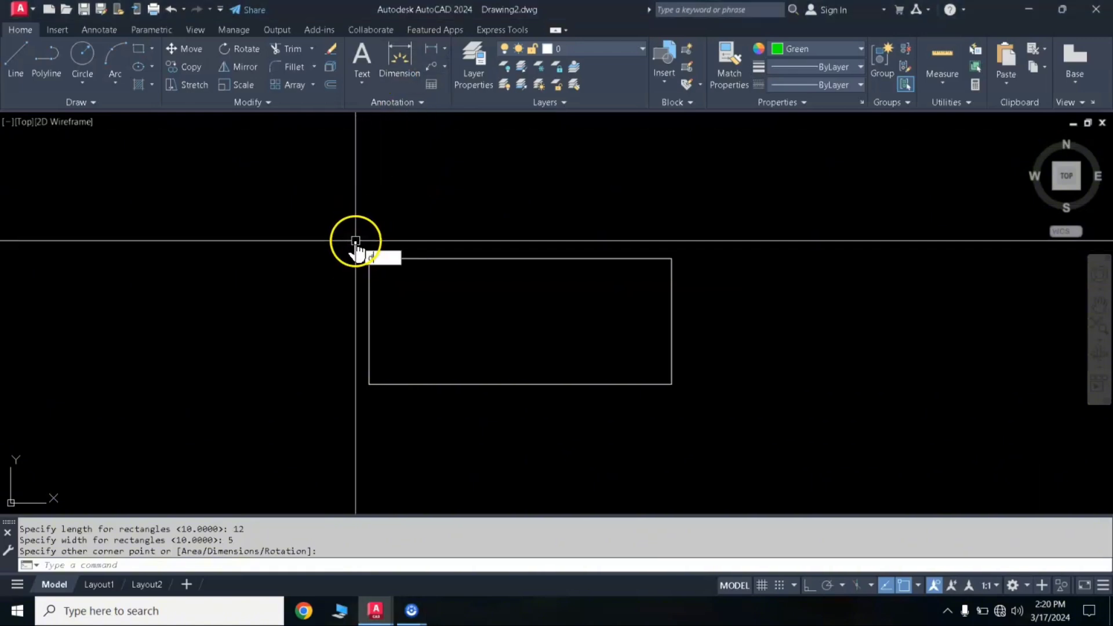
{"action": "key", "text": "Return"}
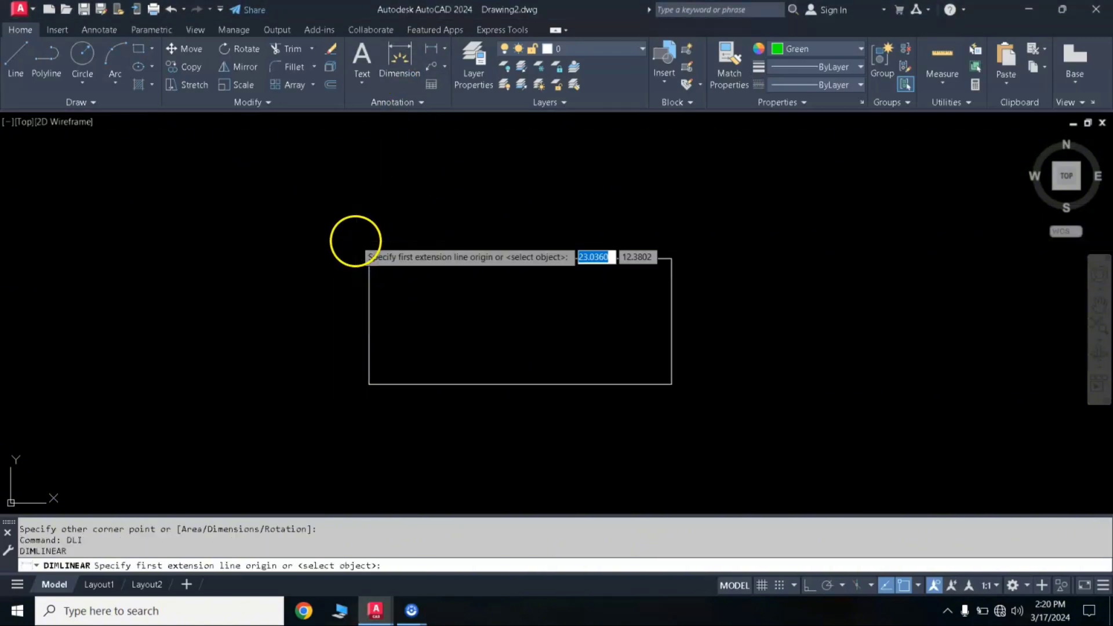
{"action": "left_click", "coordinate": [369, 259]}
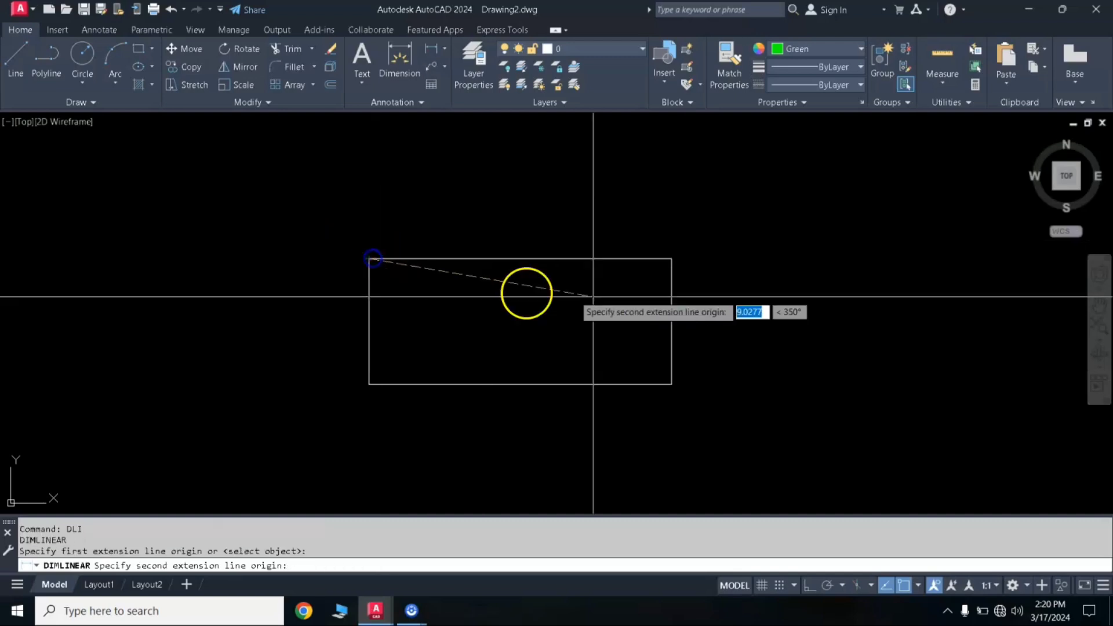
{"action": "left_click", "coordinate": [672, 259]}
{"action": "left_click", "coordinate": [671, 240]}
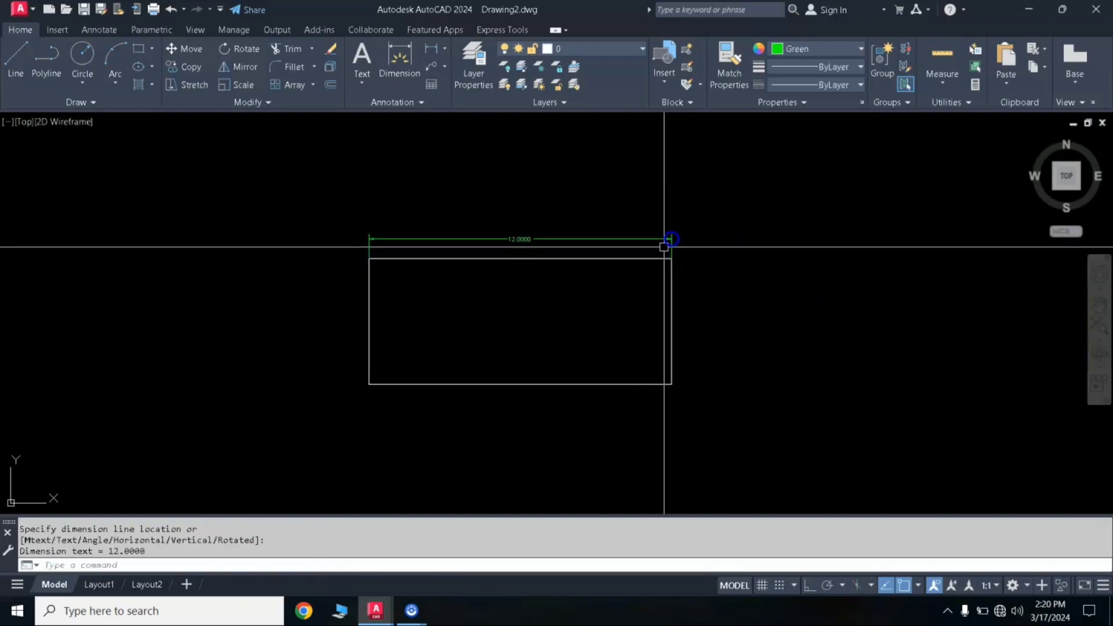
Add a linear dimension for the rectangle's left side, placed outside it.
{"action": "key", "text": "Return"}
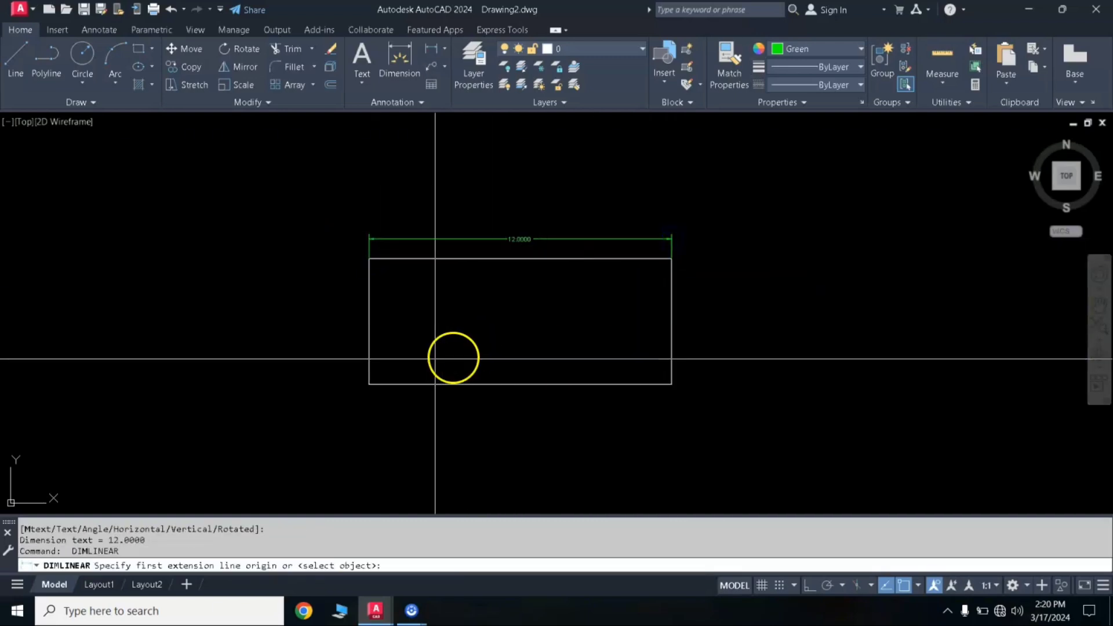
{"action": "left_click", "coordinate": [370, 258]}
{"action": "left_click", "coordinate": [369, 384]}
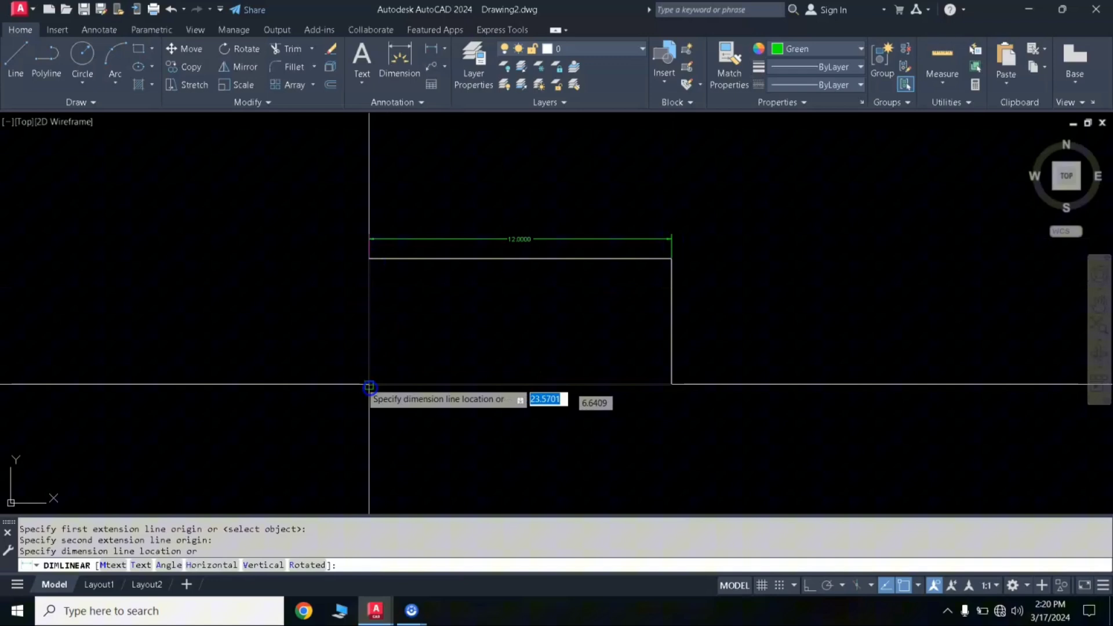
{"action": "left_click", "coordinate": [340, 372]}
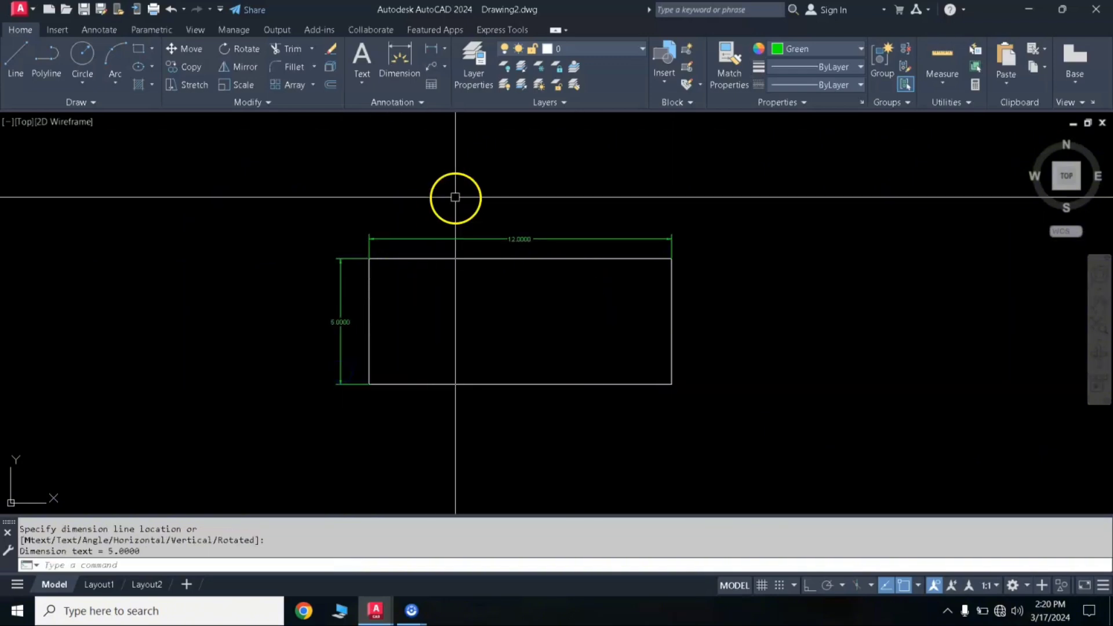
Set the dimension precision variable DIMDEC to 2.
{"action": "scroll", "coordinate": [477, 280], "scroll_direction": "up", "scroll_amount": 2}
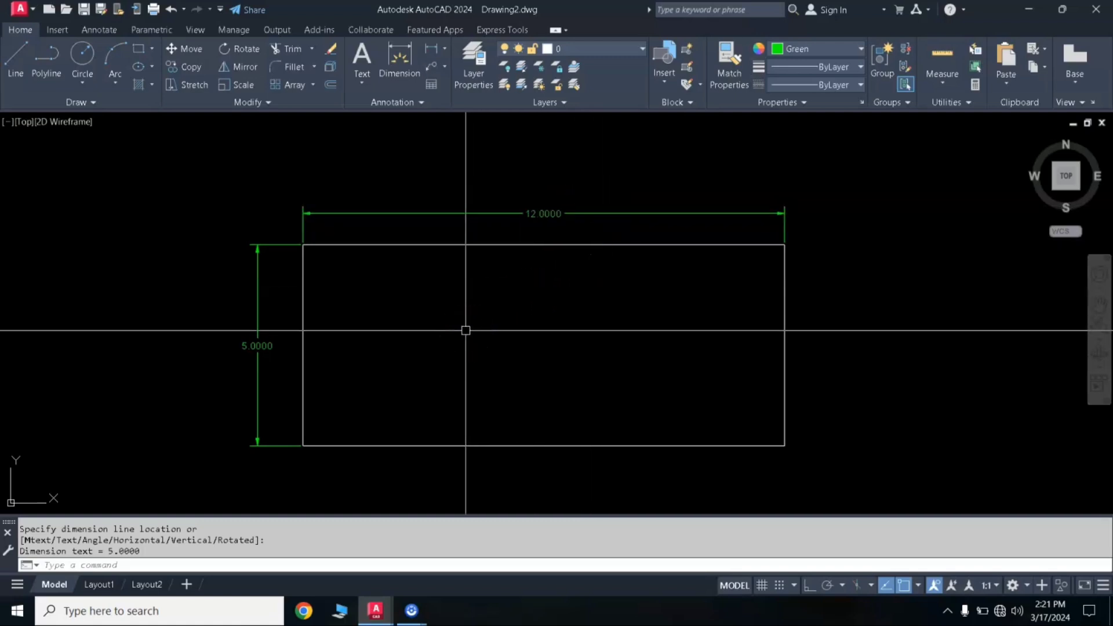
{"action": "type", "text": "DIMDEC"}
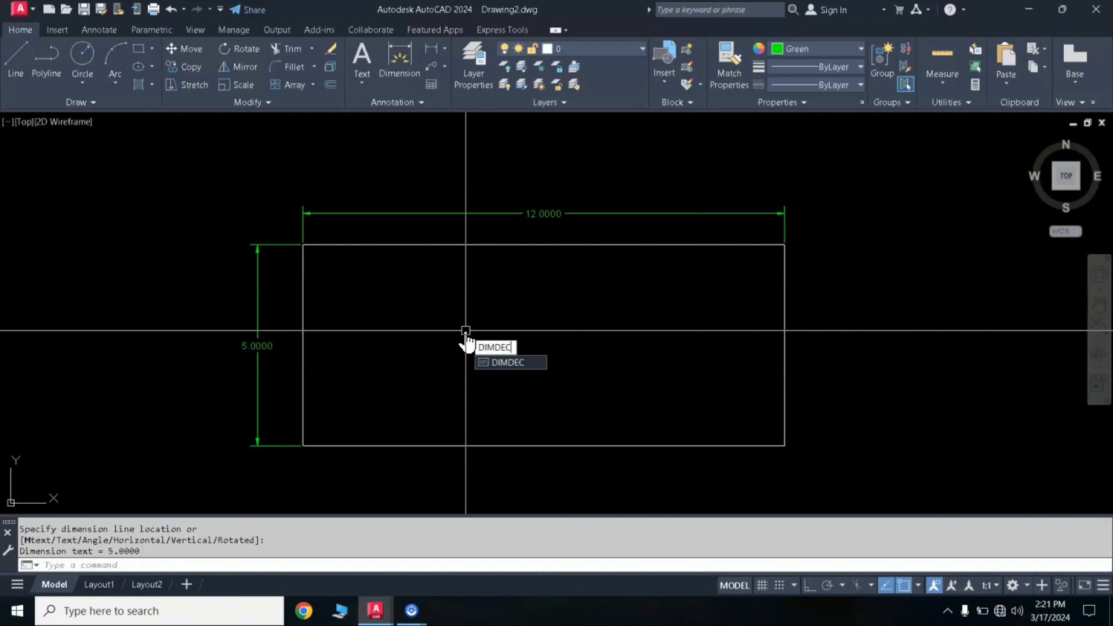
{"action": "key", "text": "Return"}
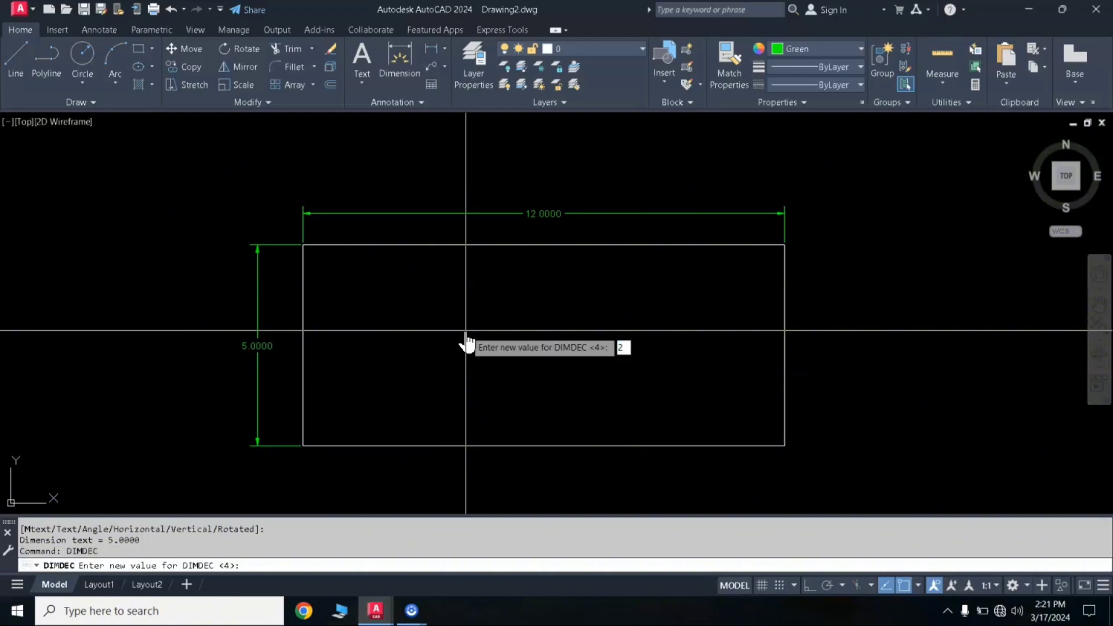
{"action": "key", "text": "Return"}
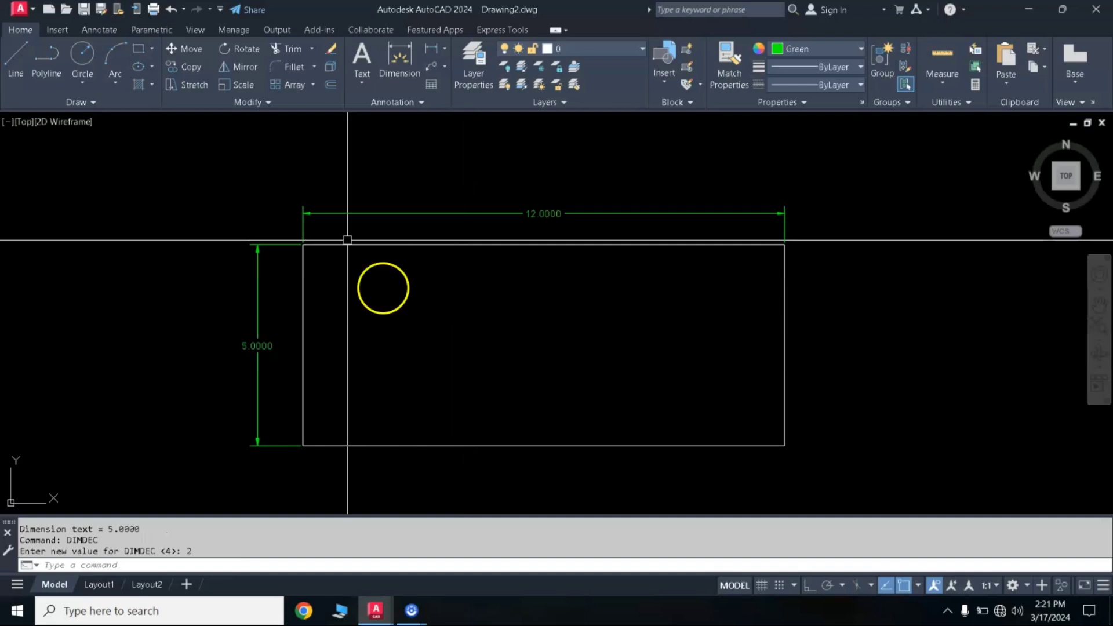
Update the rectangle's two existing linear dimensions to the current dimension style with its precision override.
{"action": "left_click", "coordinate": [97, 34]}
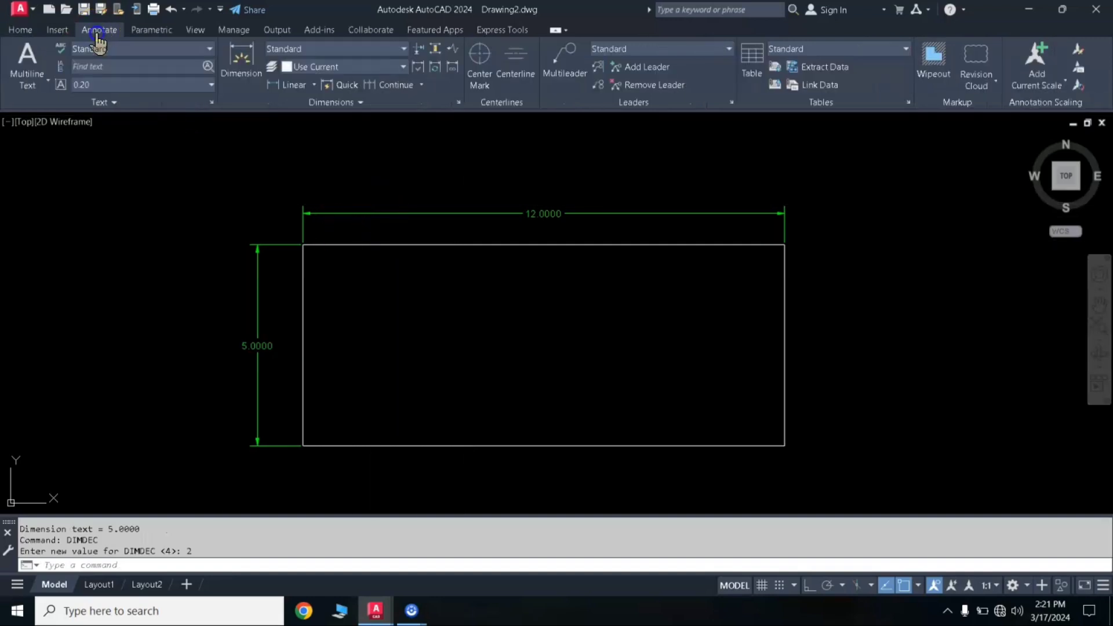
{"action": "left_click", "coordinate": [439, 74]}
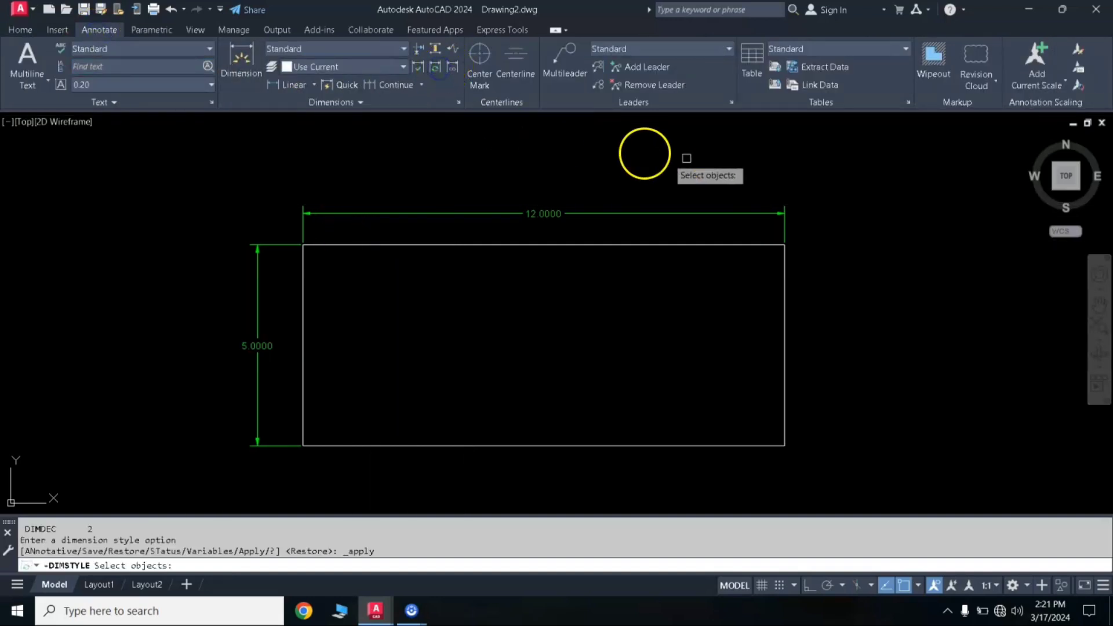
{"action": "left_click", "coordinate": [690, 156]}
{"action": "left_click", "coordinate": [229, 383]}
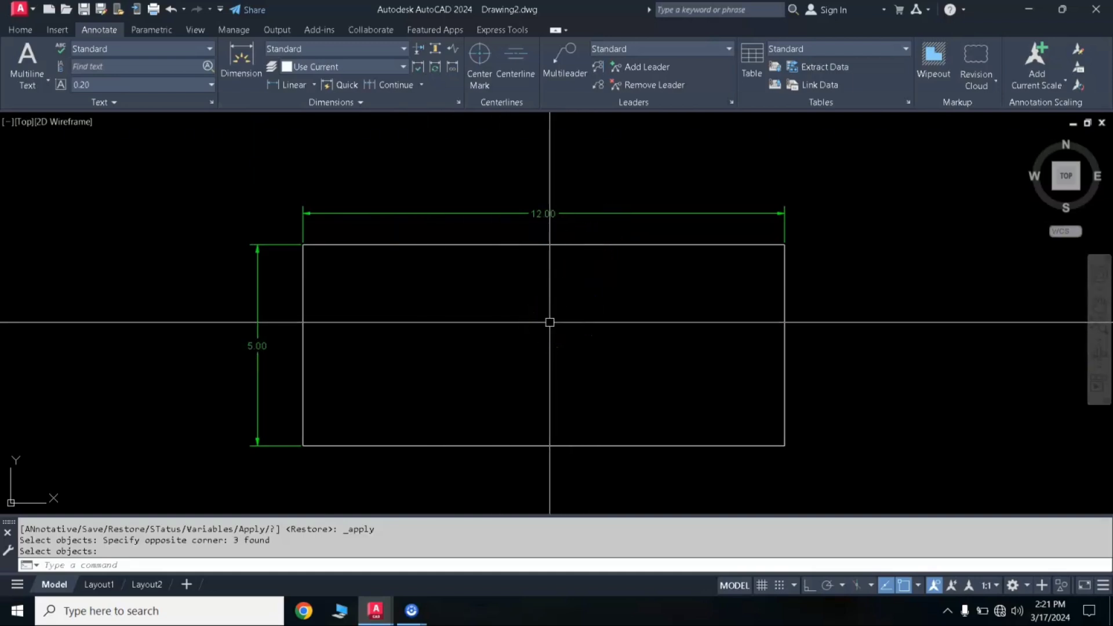
Convert the drawing units to Feet with -DWGUNITS, accepting the default format and precision and scaling existing objects, including paper space.
{"action": "type", "text": "dwg"}
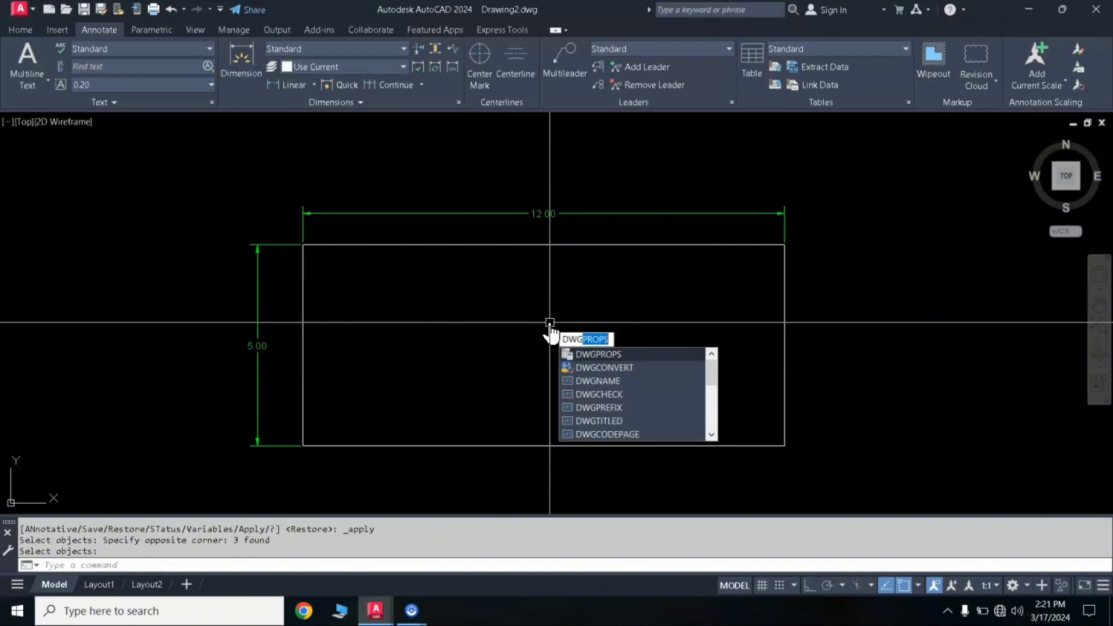
{"action": "type", "text": "u"}
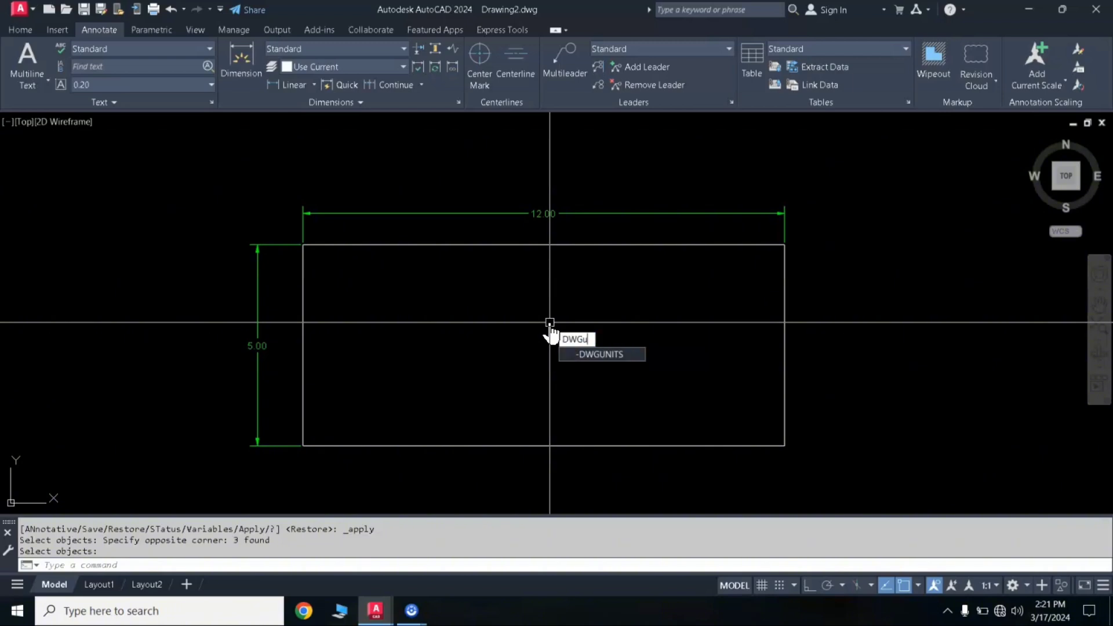
{"action": "key", "text": "Return"}
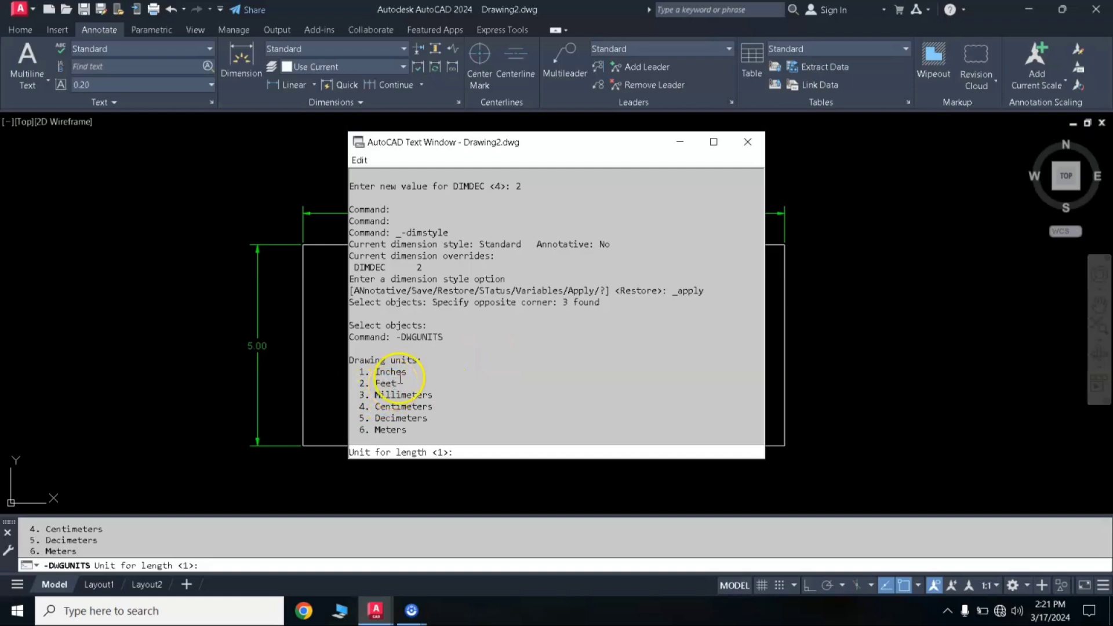
{"action": "type", "text": "2"}
{"action": "key", "text": "Return"}
{"action": "key", "text": "Return"}
{"action": "key", "text": "Return"}
{"action": "key", "text": "Return"}
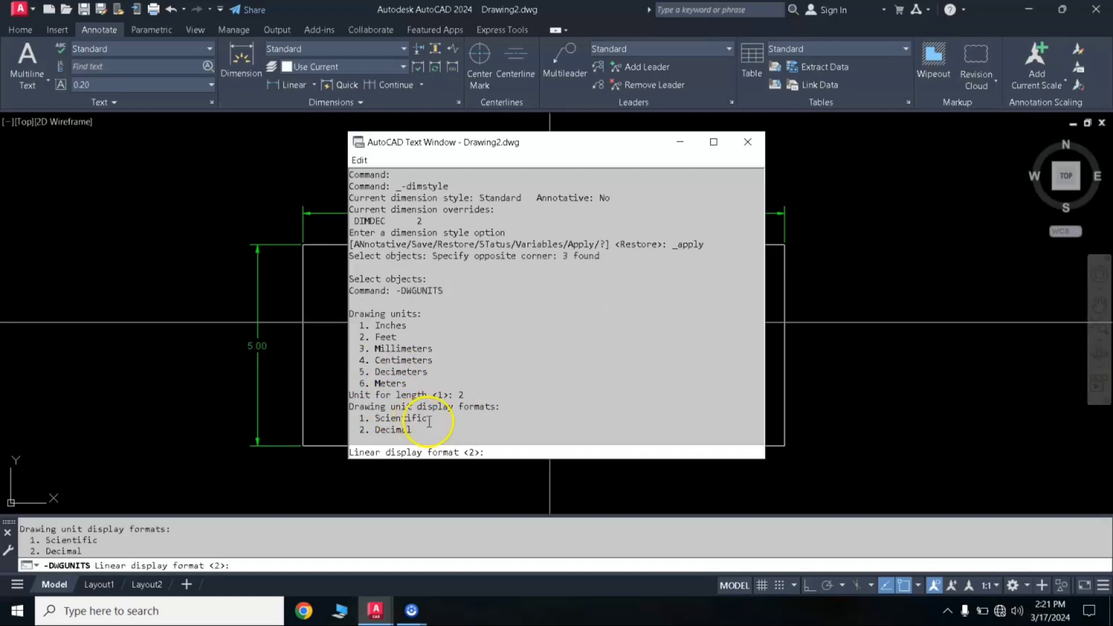
{"action": "key", "text": "Return"}
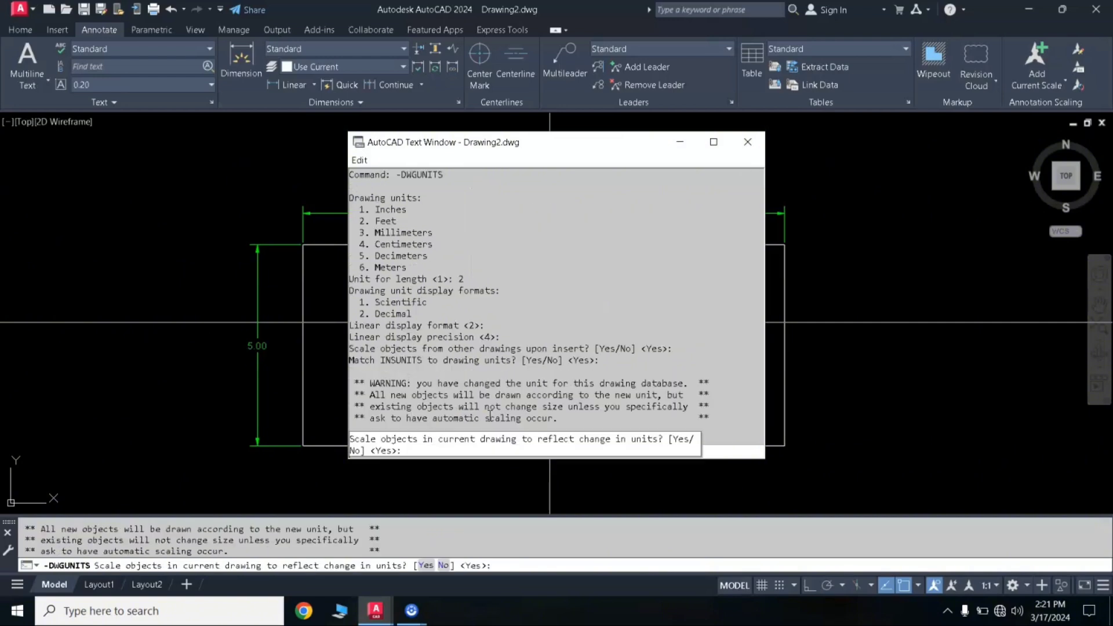
{"action": "key", "text": "Return"}
{"action": "key", "text": "Return"}
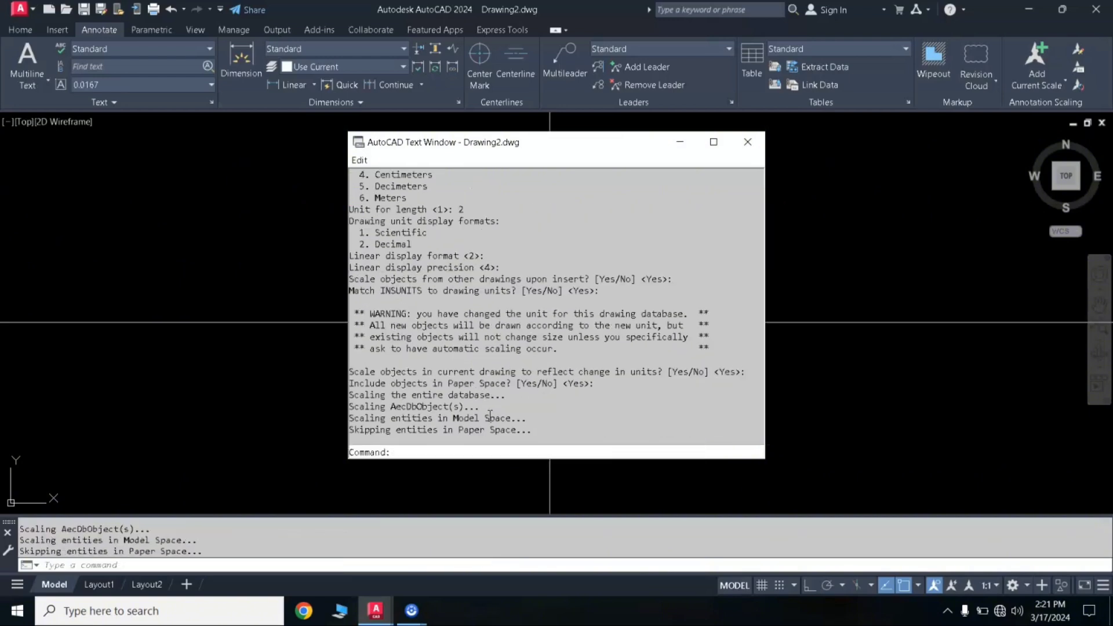
{"action": "left_click", "coordinate": [747, 142]}
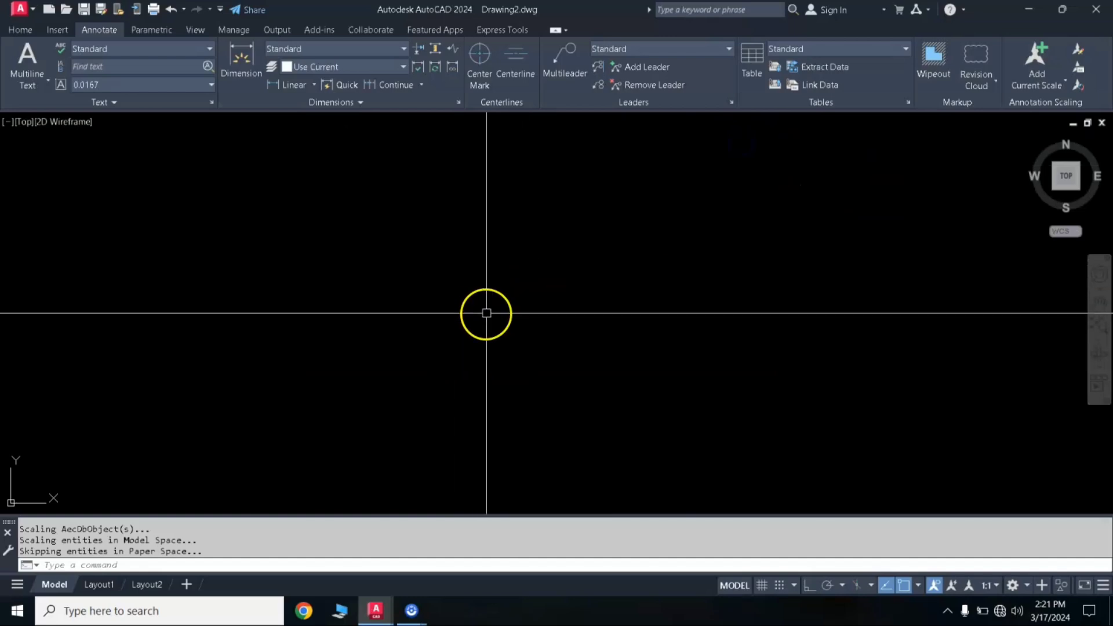
Zoom to the whole drawing and examine the rescaled rectangle's dimensions in feet.
{"action": "type", "text": "z"}
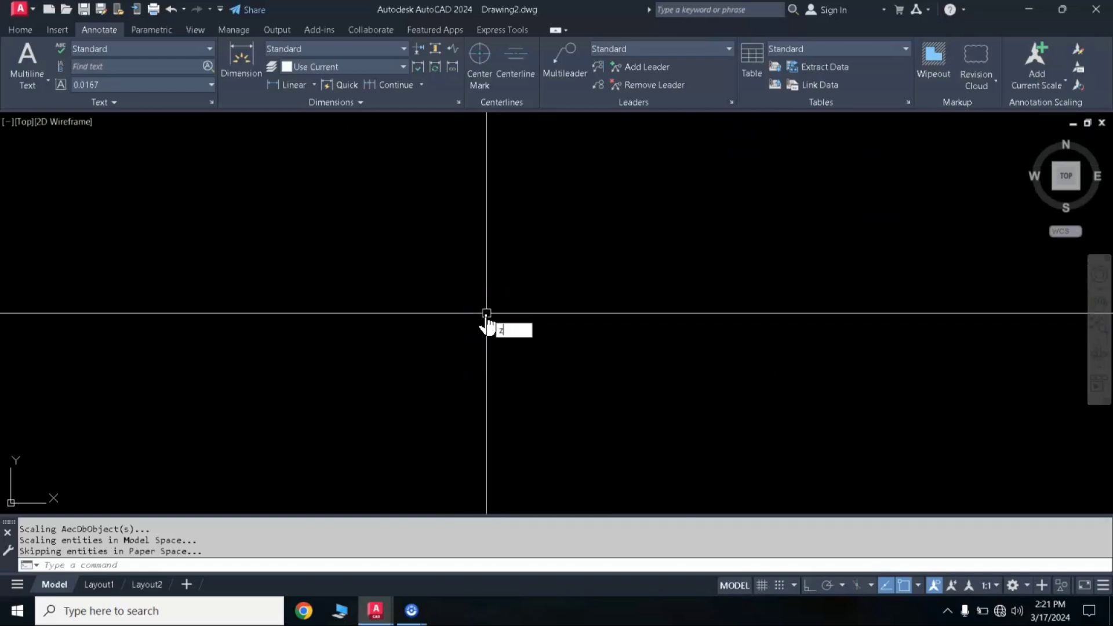
{"action": "key", "text": "Return"}
{"action": "type", "text": "a"}
{"action": "key", "text": "Return"}
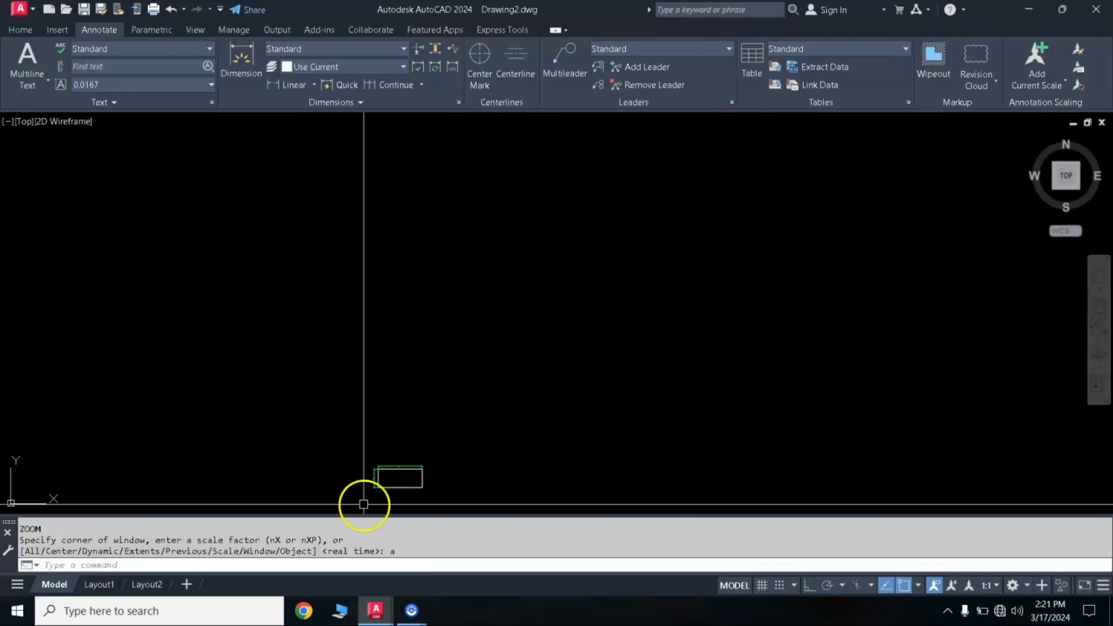
{"action": "middle_click_drag", "start_coordinate": [423, 497], "coordinate": [427, 442]}
{"action": "scroll", "coordinate": [415, 436], "scroll_direction": "up", "scroll_amount": 4}
{"action": "scroll", "coordinate": [416, 436], "scroll_direction": "up", "scroll_amount": 4}
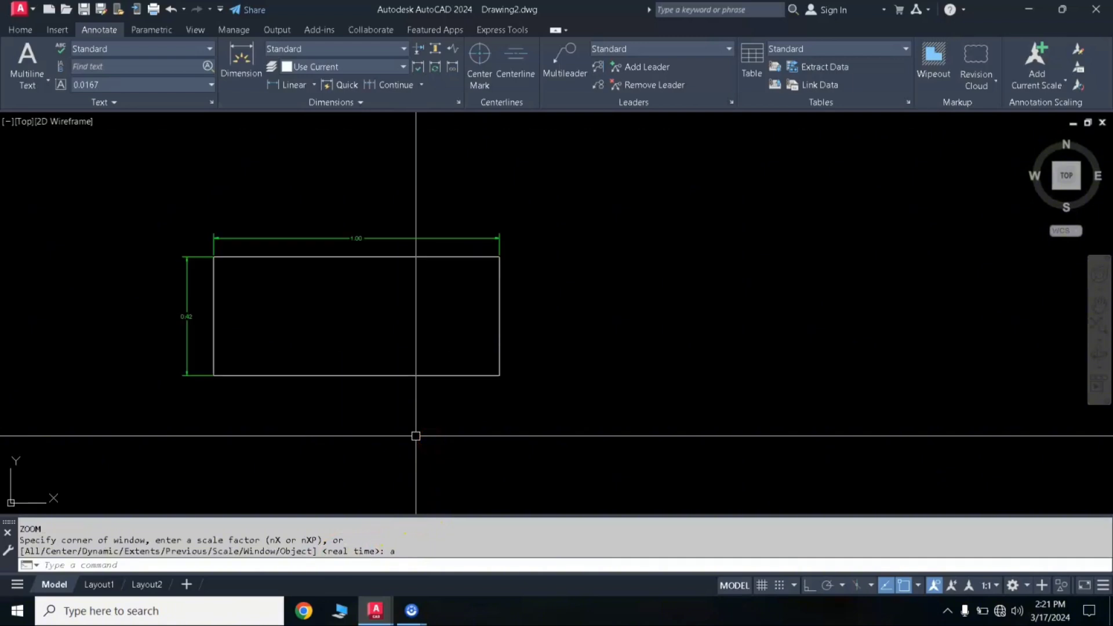
{"action": "scroll", "coordinate": [367, 397], "scroll_direction": "up", "scroll_amount": 2}
{"action": "middle_click_drag", "start_coordinate": [367, 397], "coordinate": [582, 439]}
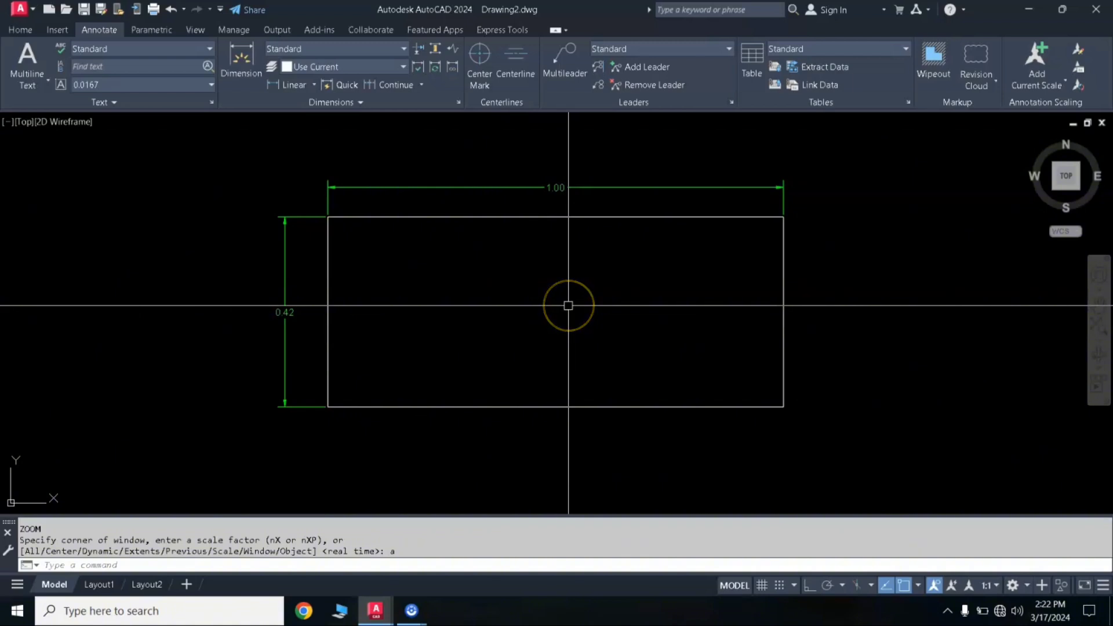
Convert the drawing units to Millimeters with -DWGUNITS, accepting the default format and precision and scaling existing objects, including paper space.
{"action": "type", "text": "dwg"}
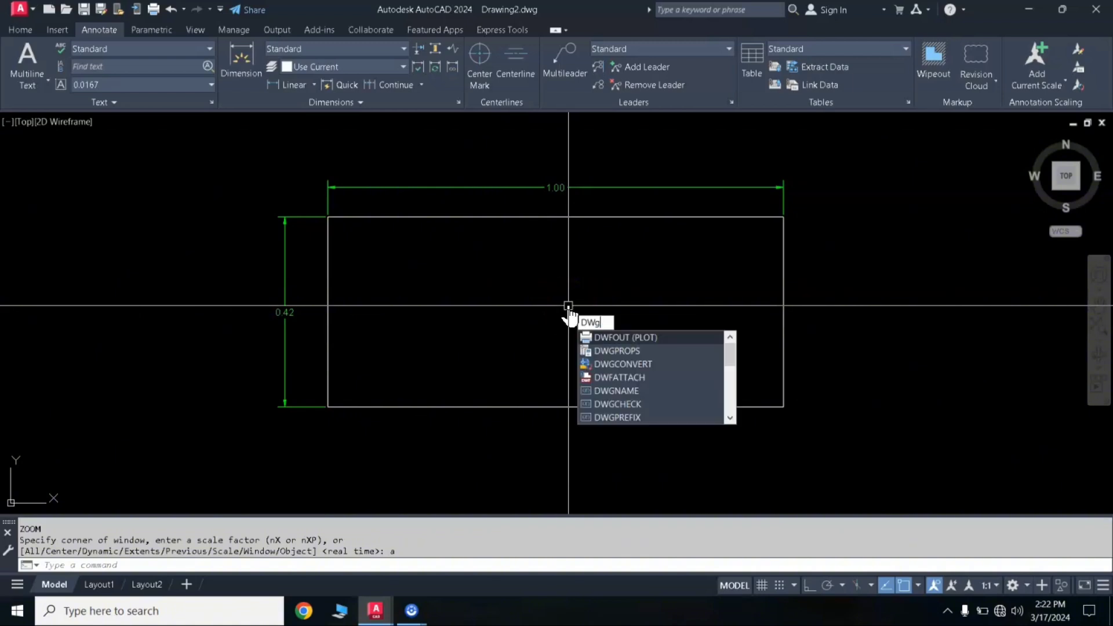
{"action": "type", "text": "u"}
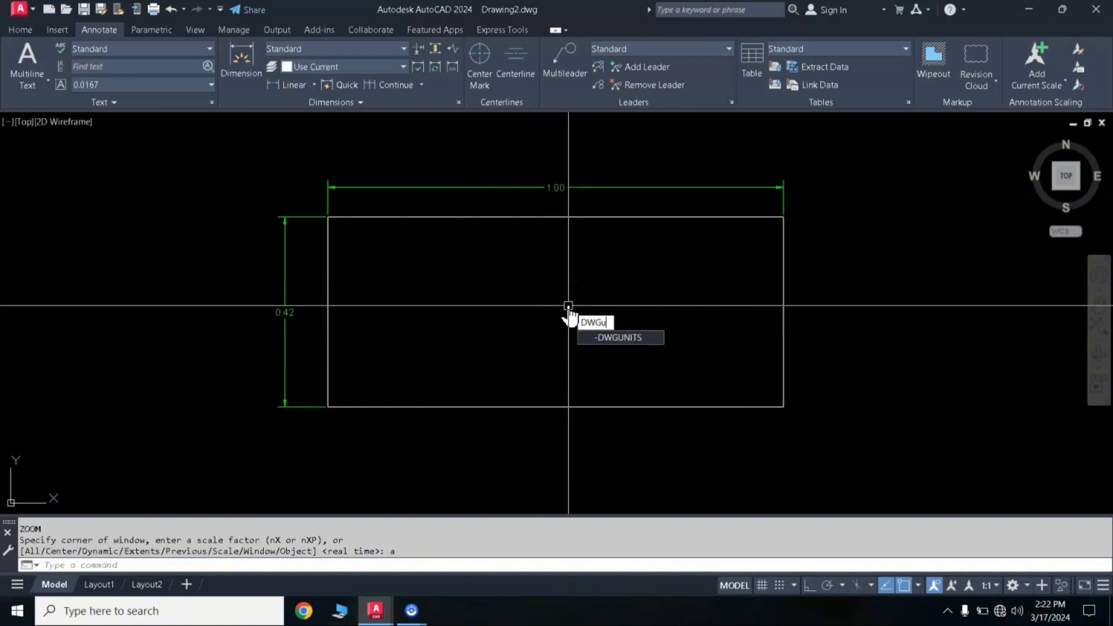
{"action": "key", "text": "Return"}
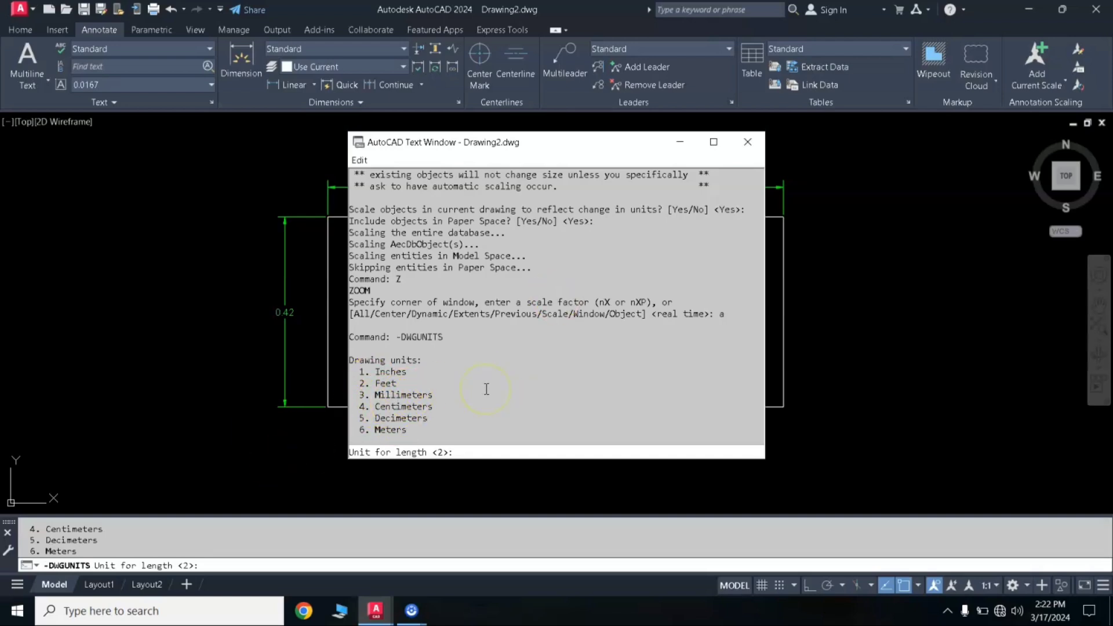
{"action": "type", "text": "3"}
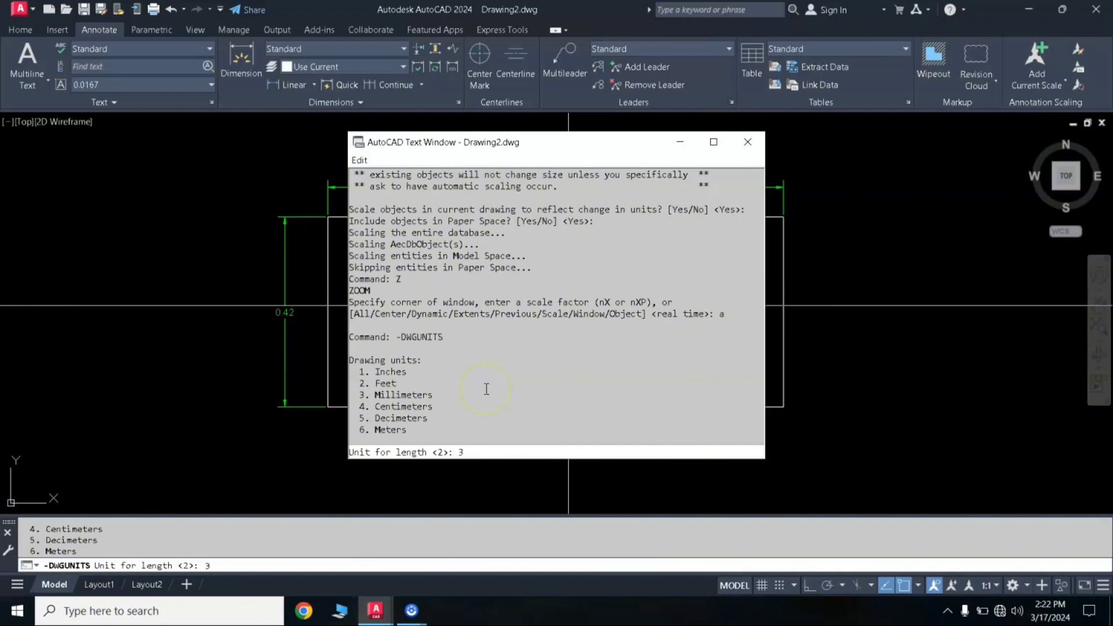
{"action": "key", "text": "Return"}
{"action": "key", "text": "Return"}
{"action": "key", "text": "Return"}
{"action": "key", "text": "Return"}
{"action": "key", "text": "Return"}
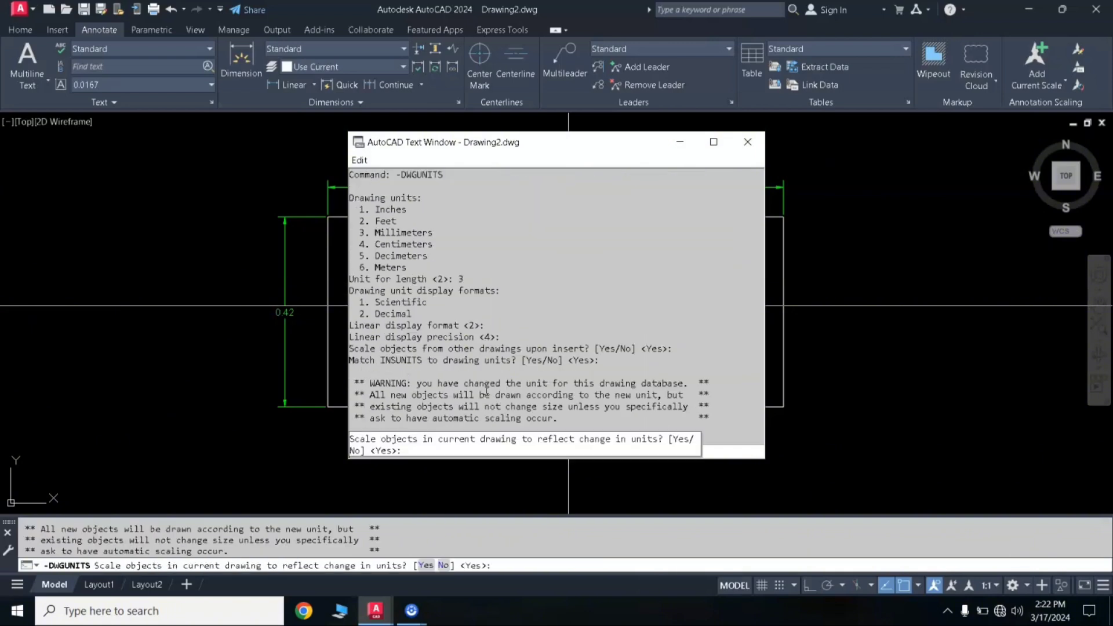
{"action": "key", "text": "Return"}
{"action": "key", "text": "Return"}
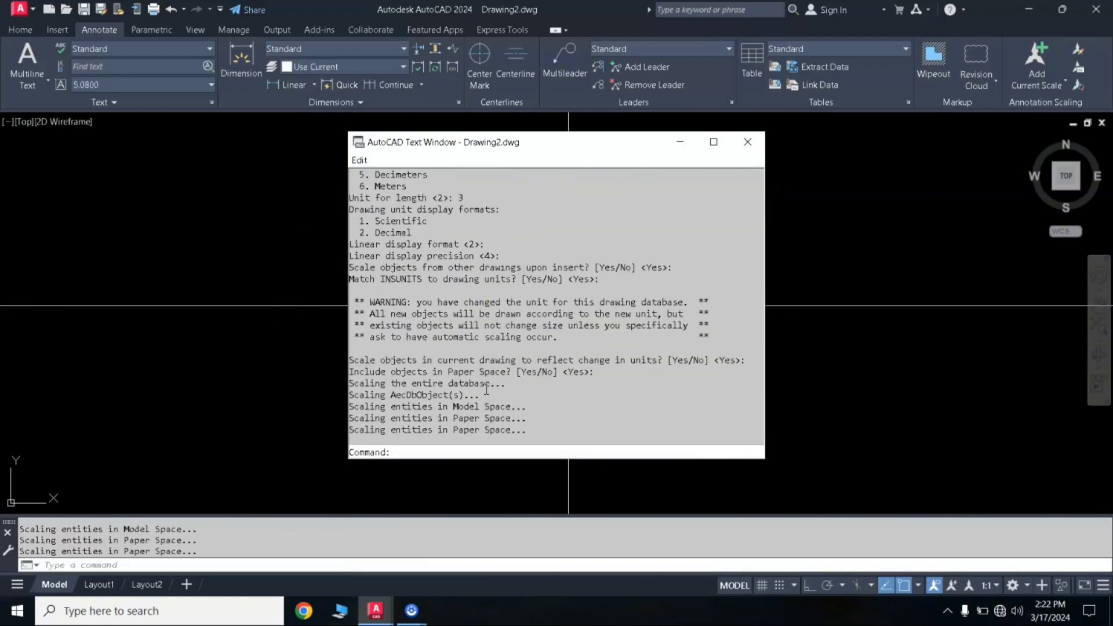
{"action": "left_click", "coordinate": [747, 142]}
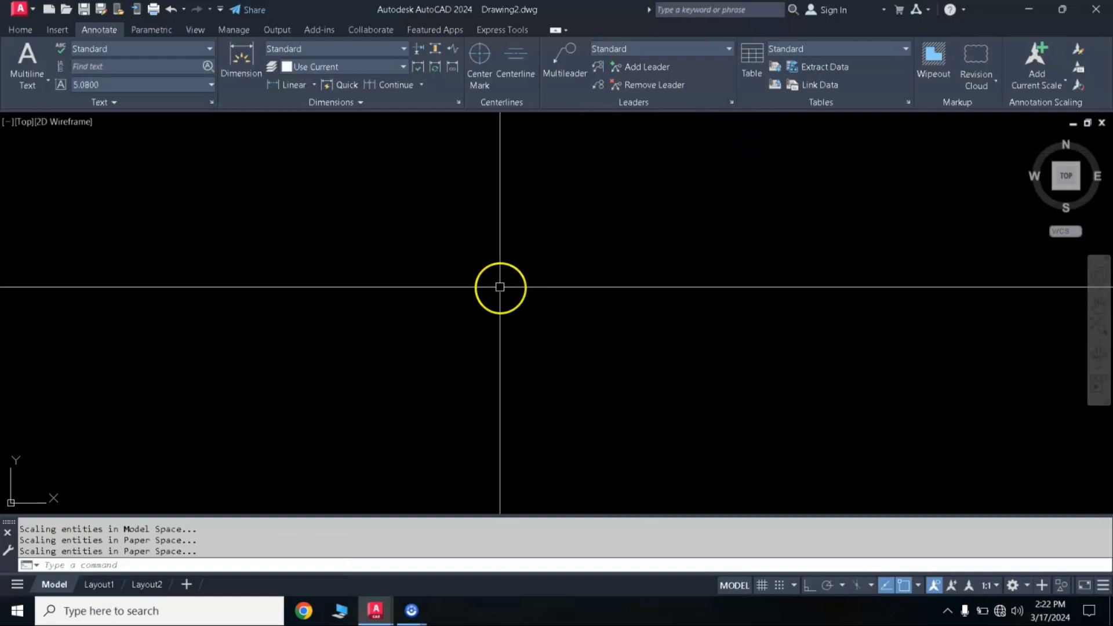
Bring the whole drawing into view and examine the rectangle's length and width dimensions in millimetres.
{"action": "type", "text": "Z"}
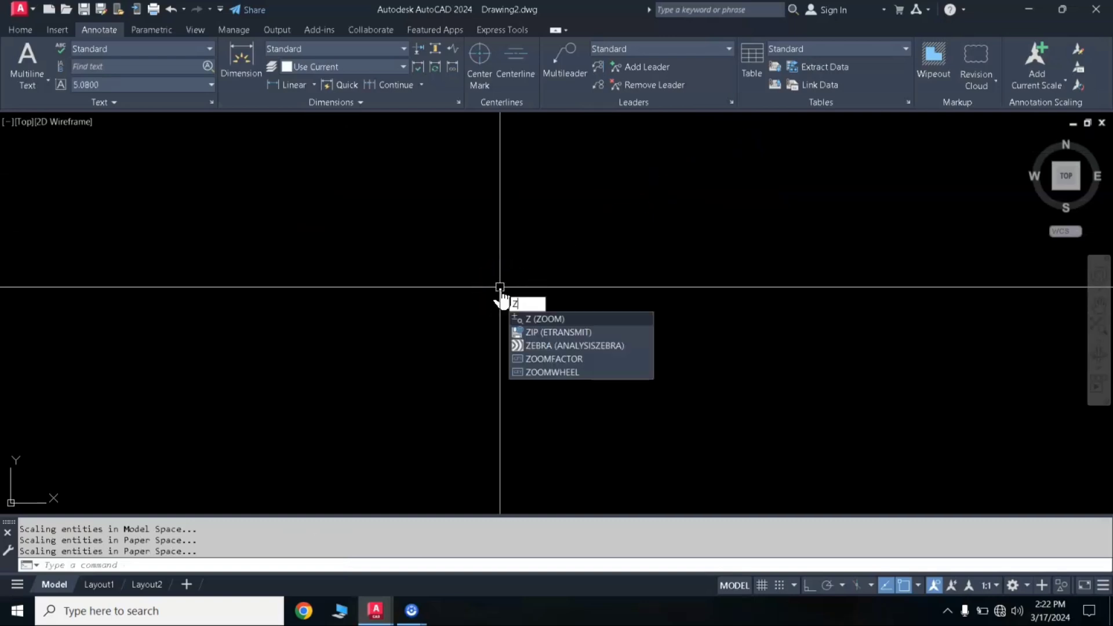
{"action": "key", "text": "Return"}
{"action": "type", "text": "a"}
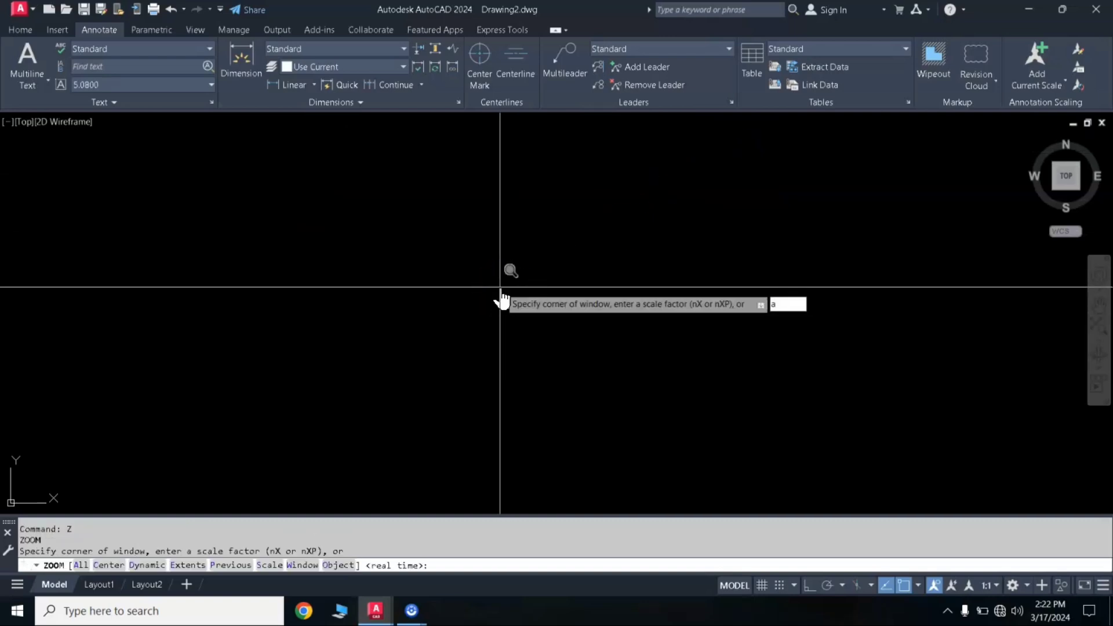
{"action": "key", "text": "Return"}
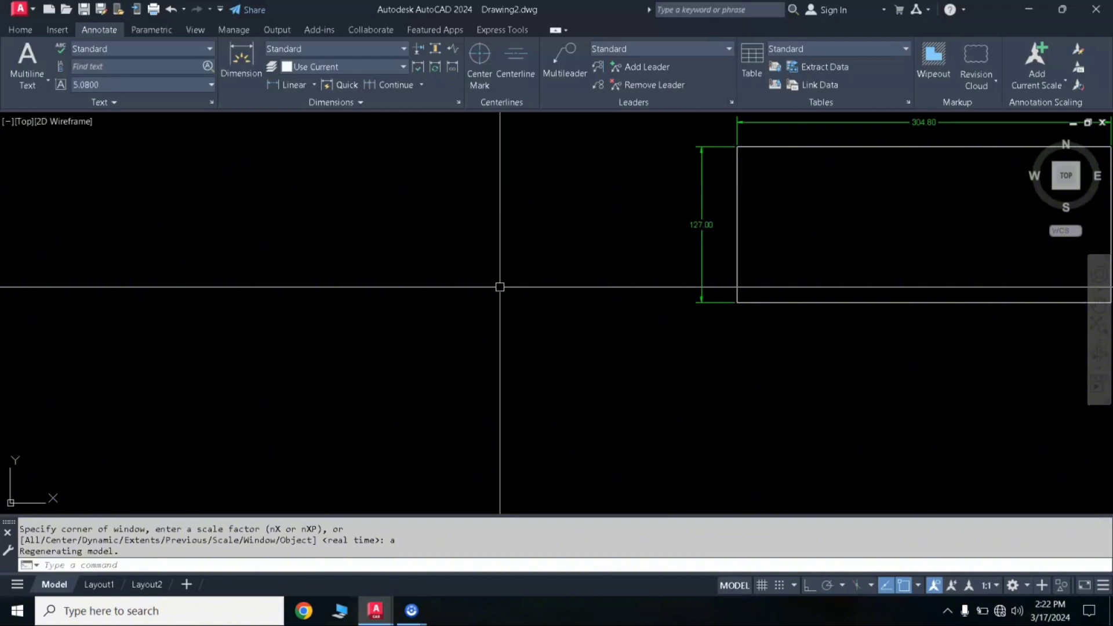
{"action": "middle_click_drag", "start_coordinate": [831, 213], "coordinate": [513, 276]}
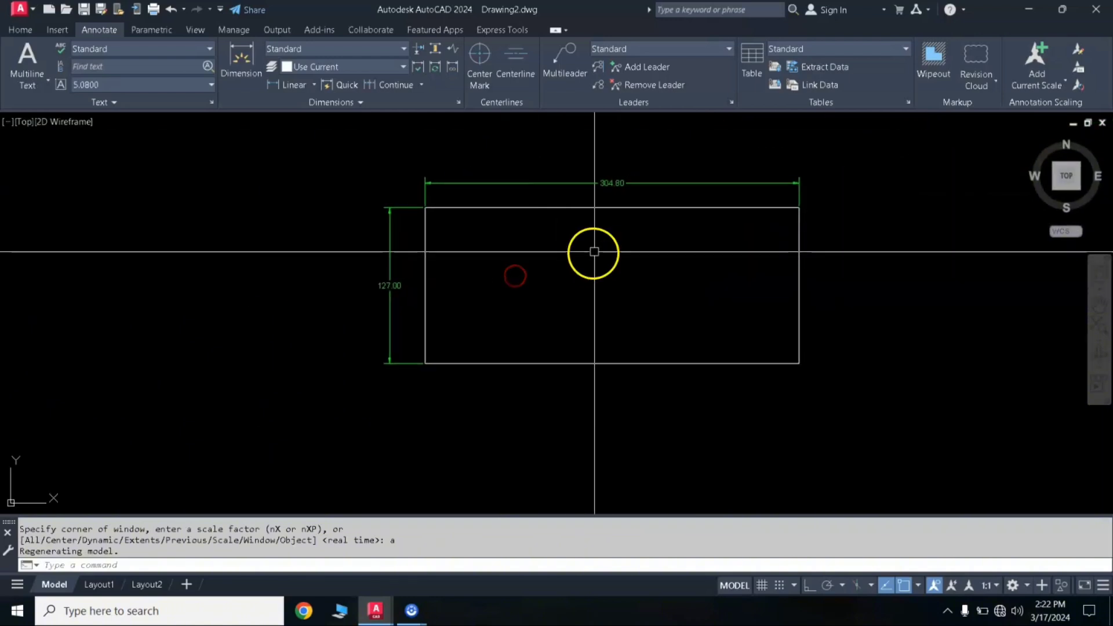
{"action": "scroll", "coordinate": [594, 252], "scroll_direction": "up", "scroll_amount": 2}
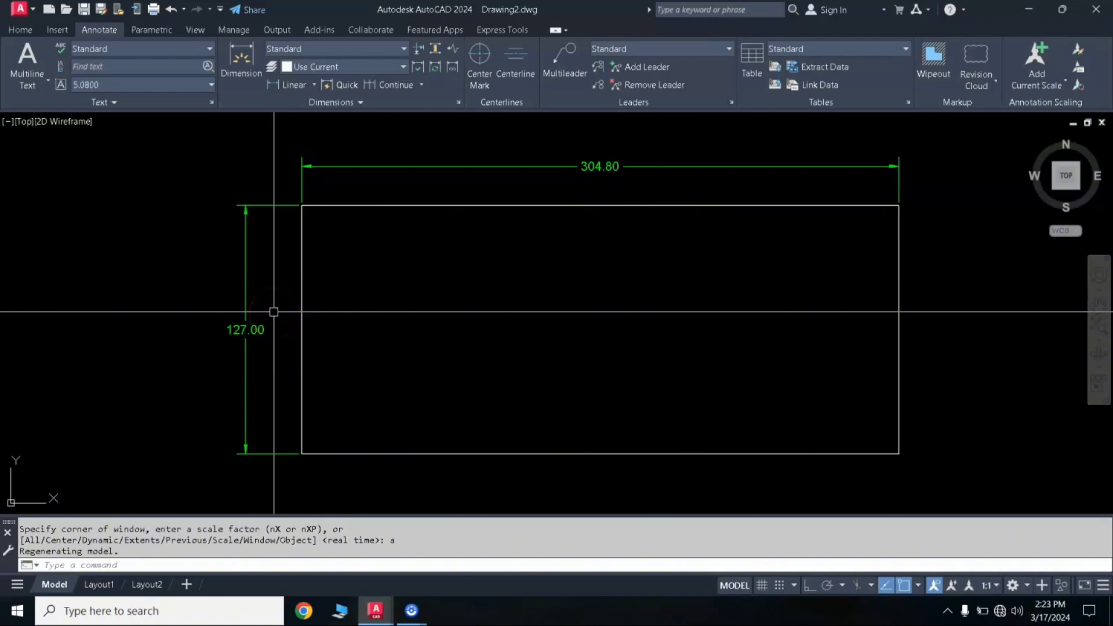
{"action": "scroll", "coordinate": [527, 303], "scroll_direction": "down", "scroll_amount": 2}
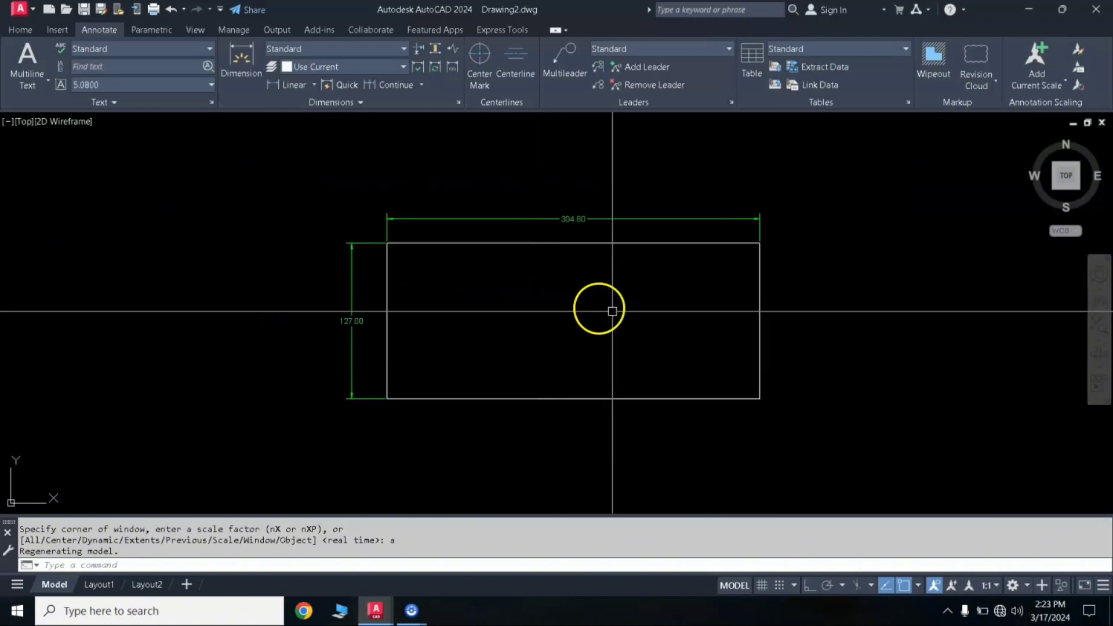
{"action": "scroll", "coordinate": [613, 312], "scroll_direction": "up", "scroll_amount": 2}
{"action": "middle_click_drag", "start_coordinate": [602, 302], "coordinate": [615, 311]}
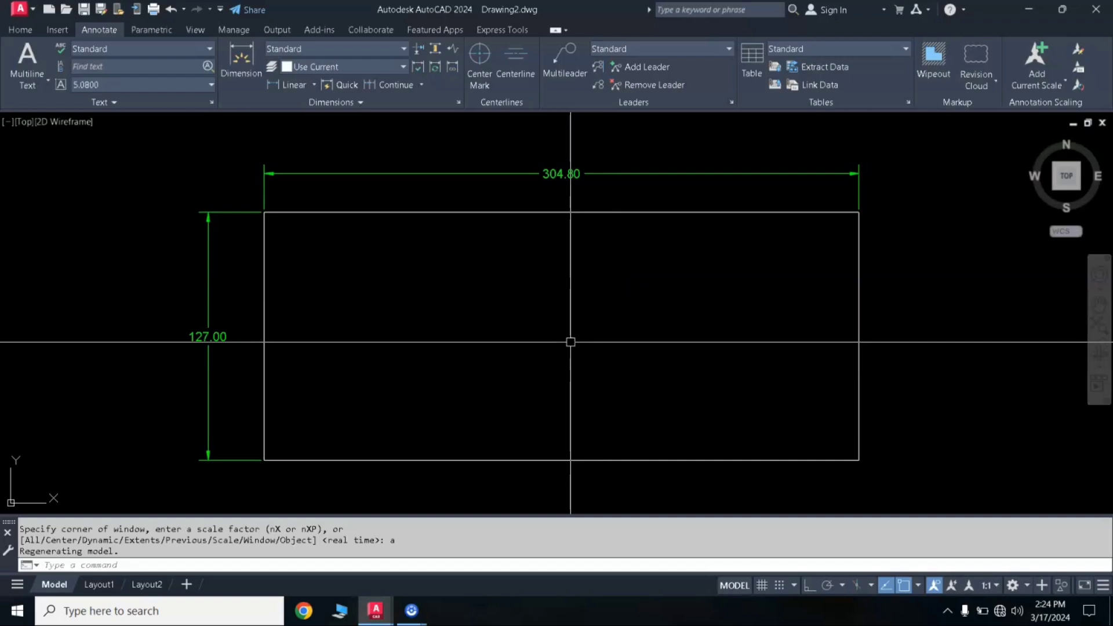
{"action": "scroll", "coordinate": [518, 266], "scroll_direction": "down", "scroll_amount": 4}
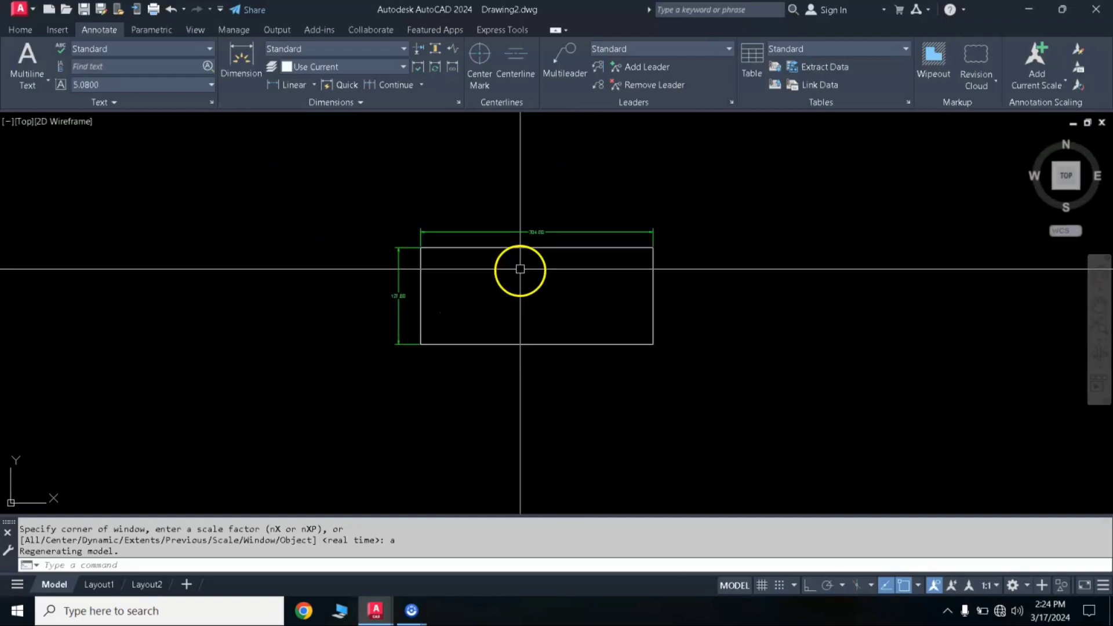
{"action": "scroll", "coordinate": [520, 269], "scroll_direction": "up", "scroll_amount": 4}
{"action": "scroll", "coordinate": [558, 271], "scroll_direction": "down", "scroll_amount": 1}
{"action": "scroll", "coordinate": [553, 272], "scroll_direction": "up", "scroll_amount": 2}
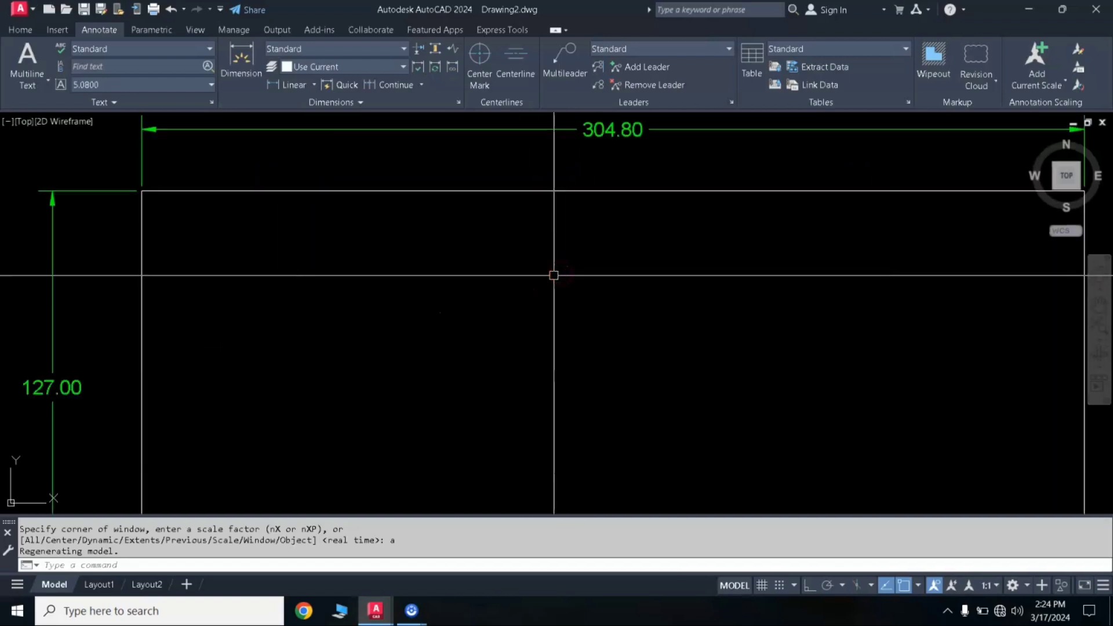
{"action": "scroll", "coordinate": [554, 276], "scroll_direction": "down", "scroll_amount": 4}
{"action": "scroll", "coordinate": [556, 274], "scroll_direction": "up", "scroll_amount": 2}
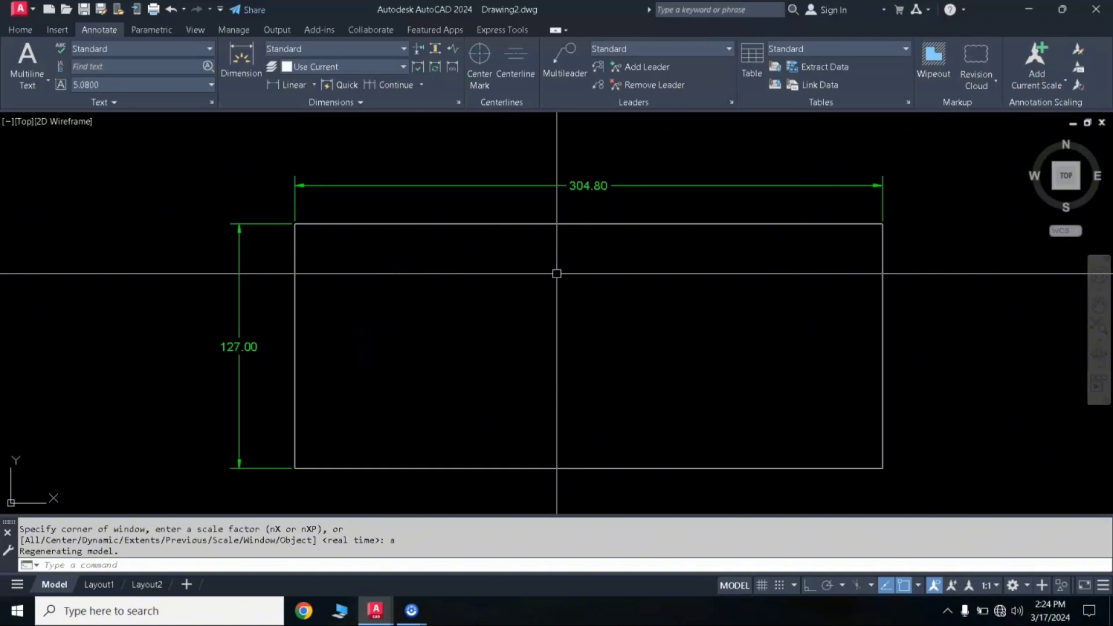
{"action": "scroll", "coordinate": [556, 272], "scroll_direction": "up", "scroll_amount": 2}
{"action": "scroll", "coordinate": [557, 271], "scroll_direction": "down", "scroll_amount": 2}
{"action": "mouse_move", "coordinate": [556, 271]}
{"action": "middle_mouse_down"}
{"action": "mouse_move", "coordinate": [559, 241]}
{"action": "mouse_move", "coordinate": [555, 256]}
{"action": "middle_mouse_up"}
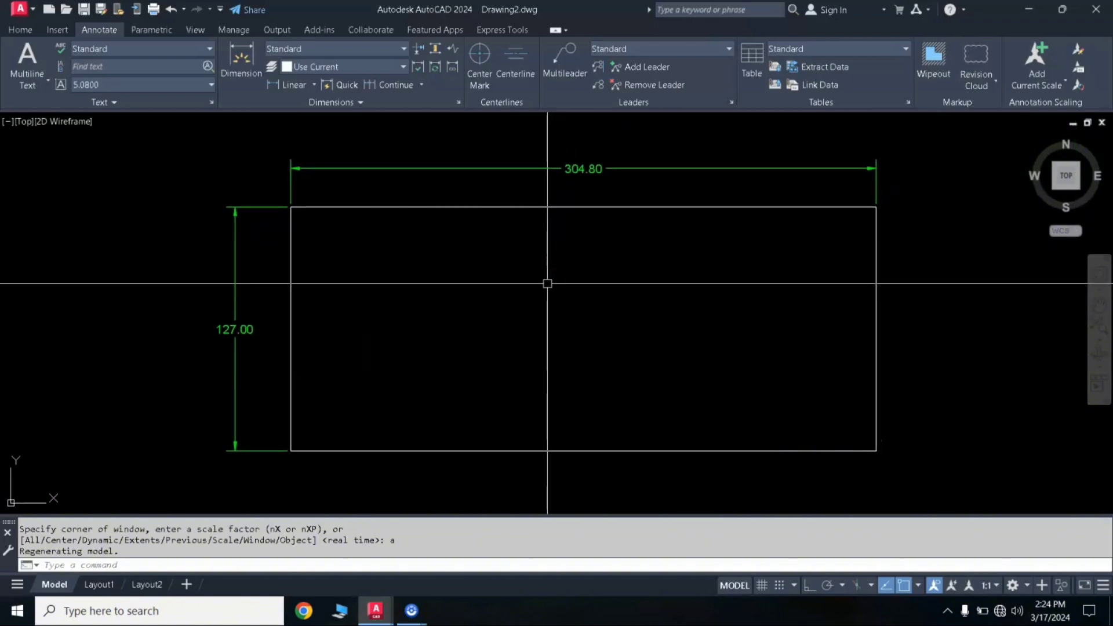